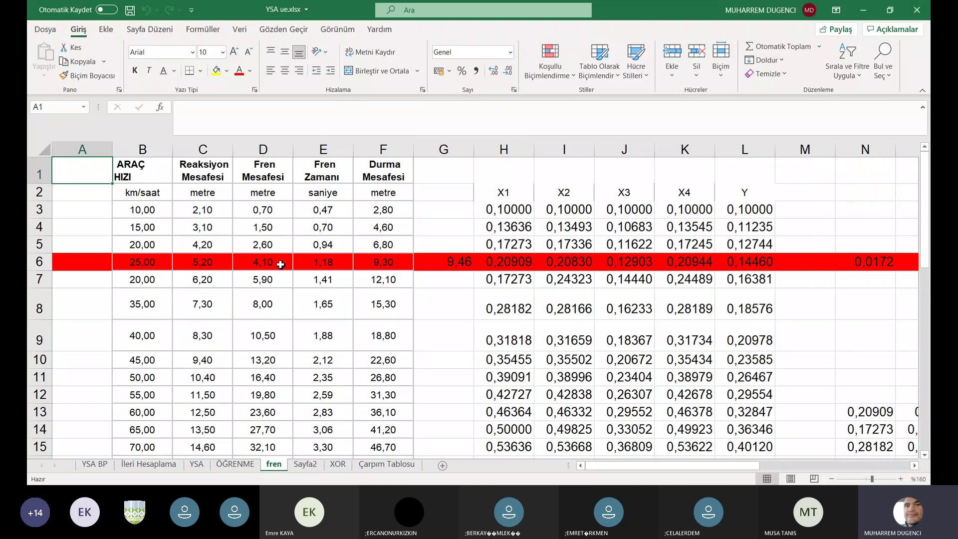
Review the Reaksiyon Mesafesi column of the fren sheet down to the max, min and fark rows and back to its header
{"action": "left_click", "coordinate": [177, 292]}
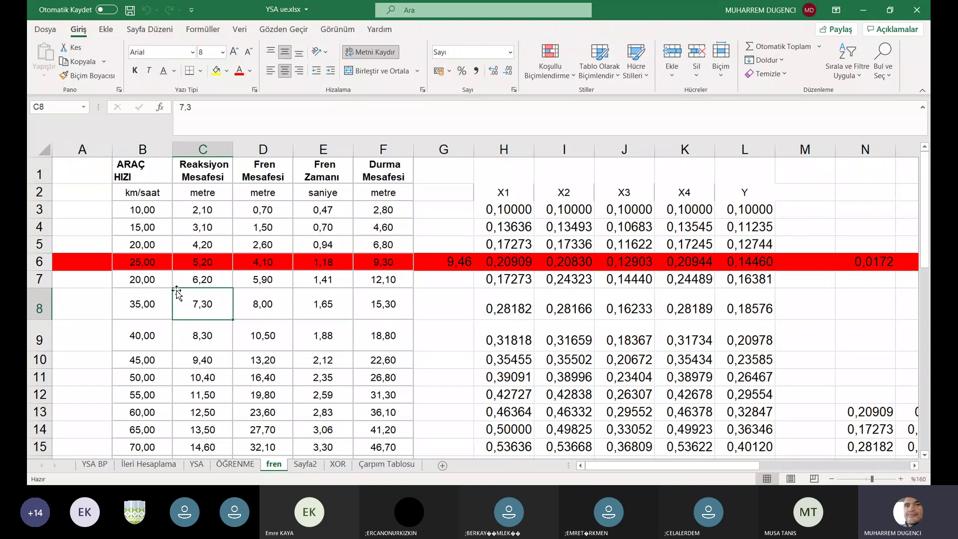
{"action": "key", "text": "Down"}
{"action": "key", "text": "Down"}
{"action": "key", "text": "Down"}
{"action": "key", "text": "Down"}
{"action": "key", "text": "Down"}
{"action": "key", "text": "Down"}
{"action": "key", "text": "Down"}
{"action": "key", "text": "Down"}
{"action": "key", "text": "Down"}
{"action": "key", "text": "Down"}
{"action": "key", "text": "Down"}
{"action": "key", "text": "Down"}
{"action": "key", "text": "Down"}
{"action": "key", "text": "Down"}
{"action": "key", "text": "Down"}
{"action": "key", "text": "Down"}
{"action": "key", "text": "Down"}
{"action": "key", "text": "Down"}
{"action": "key", "text": "Down"}
{"action": "key", "text": "Down"}
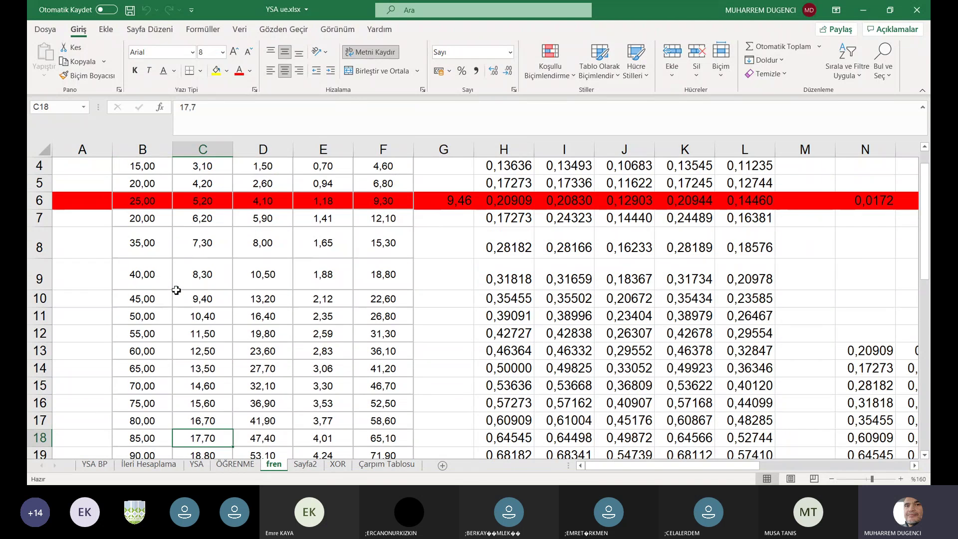
{"action": "key", "text": "Up"}
{"action": "key", "text": "Up"}
{"action": "key", "text": "Up"}
{"action": "key", "text": "Up"}
{"action": "key", "text": "Up"}
{"action": "key", "text": "Up"}
{"action": "key", "text": "Up"}
{"action": "key", "text": "Up"}
{"action": "key", "text": "Up"}
{"action": "key", "text": "Up"}
{"action": "key", "text": "Up"}
{"action": "key", "text": "Up"}
{"action": "key", "text": "Up"}
{"action": "key", "text": "Up"}
{"action": "key", "text": "Up"}
{"action": "key", "text": "Up"}
{"action": "key", "text": "Up"}
{"action": "key", "text": "Up"}
{"action": "key", "text": "Up"}
{"action": "key", "text": "Up"}
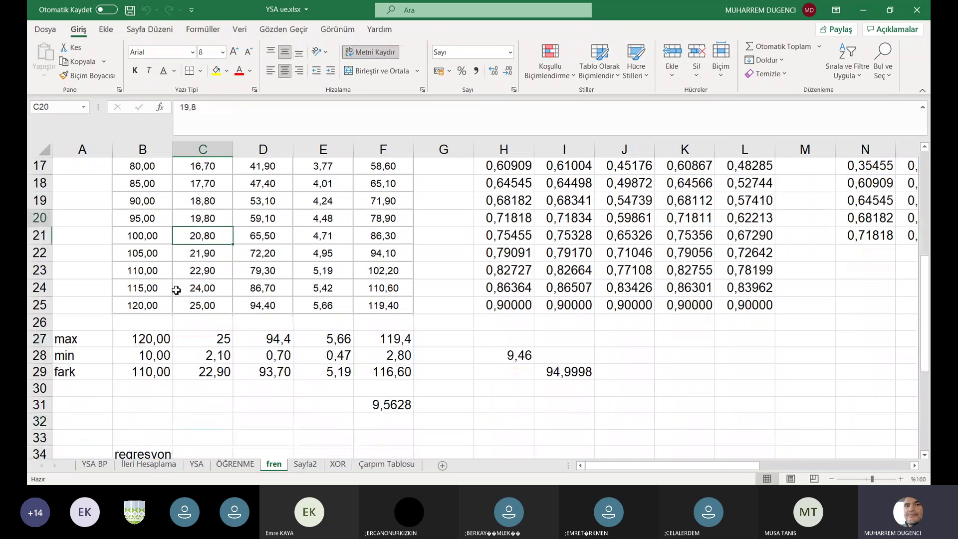
{"action": "key", "text": "Up"}
{"action": "key", "text": "Up"}
{"action": "key", "text": "Up"}
{"action": "key", "text": "Up"}
{"action": "key", "text": "Up"}
{"action": "key", "text": "Up"}
{"action": "key", "text": "Up"}
{"action": "key", "text": "Up"}
{"action": "key", "text": "Up"}
{"action": "key", "text": "Up"}
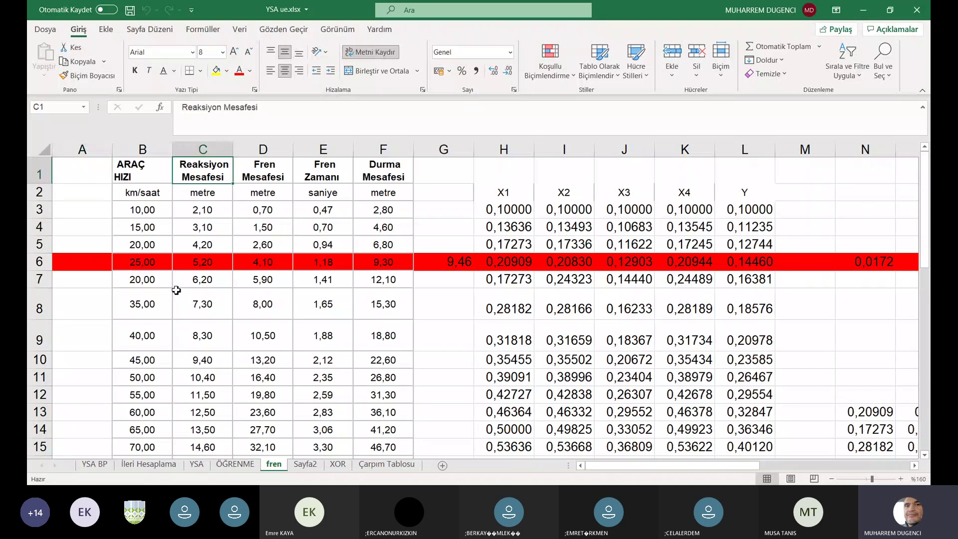
Examine the scaled data beside the source table, going through the Y column's formulas down to its last row
{"action": "key", "text": "Right"}
{"action": "key", "text": "Right"}
{"action": "key", "text": "Right"}
{"action": "key", "text": "Right"}
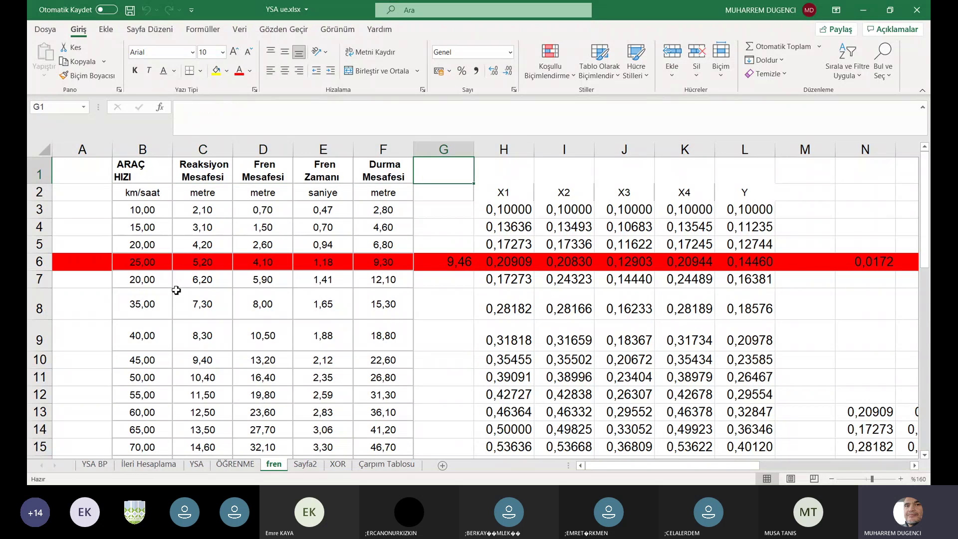
{"action": "key", "text": "Right"}
{"action": "key", "text": "Right"}
{"action": "key", "text": "Right"}
{"action": "key", "text": "Right"}
{"action": "key", "text": "Right"}
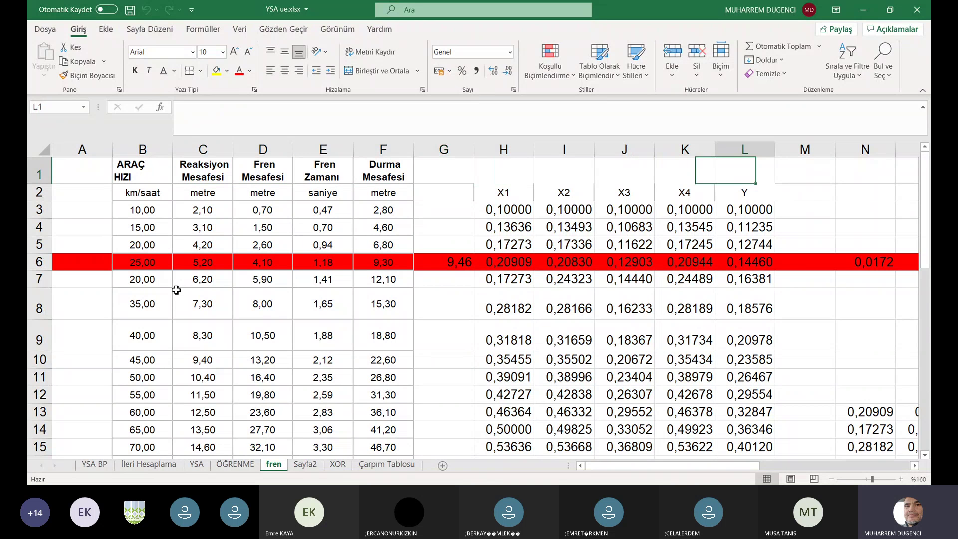
{"action": "key", "text": "Down"}
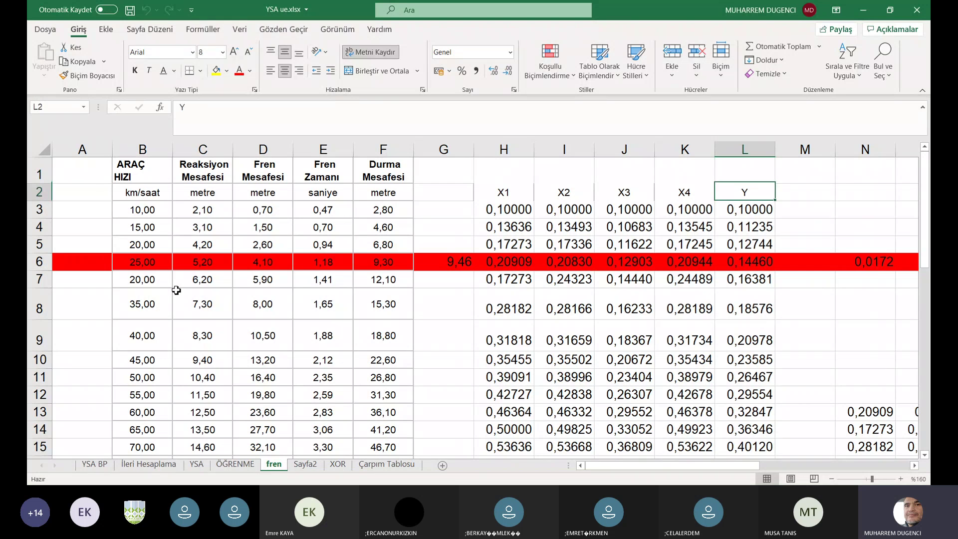
{"action": "key", "text": "Down"}
{"action": "key", "text": "Down"}
{"action": "key", "text": "Down"}
{"action": "key", "text": "Down"}
{"action": "key", "text": "Down"}
{"action": "key", "text": "Down"}
{"action": "key", "text": "Down"}
{"action": "key", "text": "Down"}
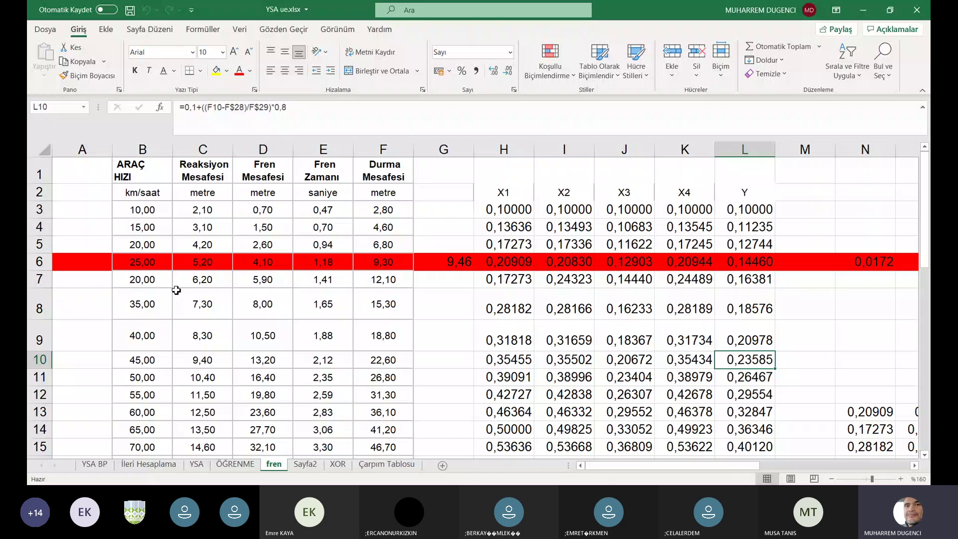
{"action": "key", "text": "Down"}
{"action": "key", "text": "Down"}
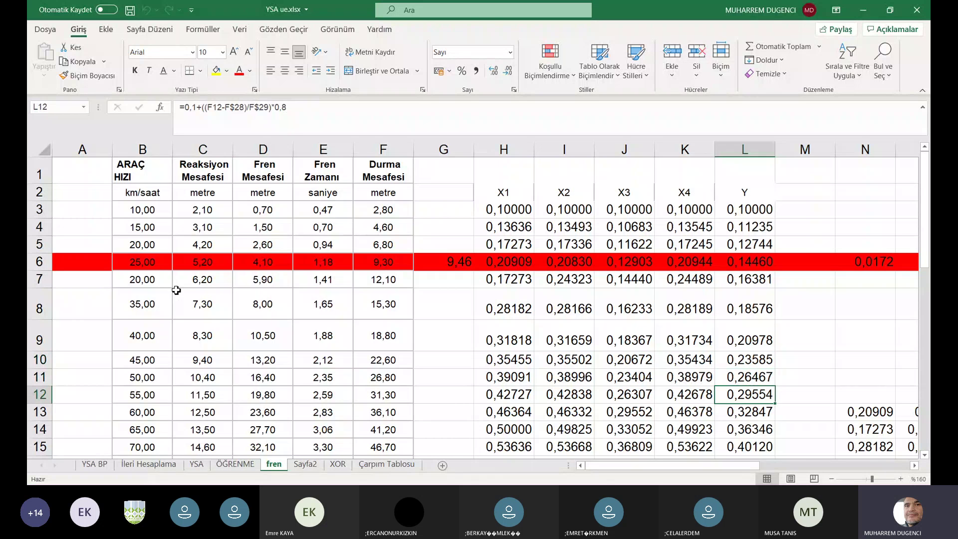
{"action": "key", "text": "Down"}
{"action": "key", "text": "Down"}
{"action": "key", "text": "Down"}
{"action": "key", "text": "Down"}
{"action": "key", "text": "Down"}
{"action": "key", "text": "Down"}
{"action": "key", "text": "Down"}
{"action": "key", "text": "Down"}
{"action": "key", "text": "Down"}
{"action": "key", "text": "Down"}
{"action": "key", "text": "Down"}
{"action": "key", "text": "Down"}
{"action": "key", "text": "Down"}
{"action": "key", "text": "Down"}
{"action": "key", "text": "Down"}
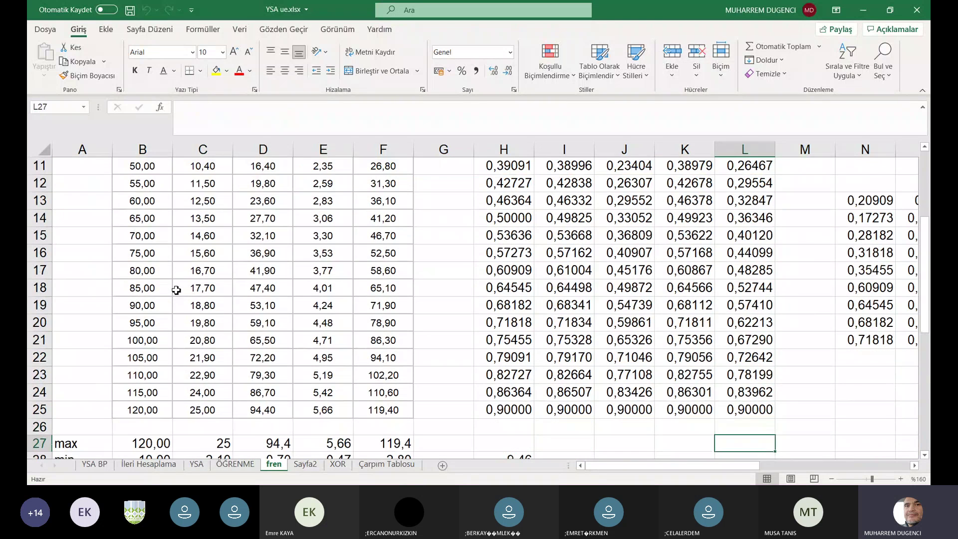
{"action": "key", "text": "Up"}
{"action": "key", "text": "Up"}
{"action": "key", "text": "Up"}
{"action": "key", "text": "Up"}
{"action": "key", "text": "Up"}
{"action": "key", "text": "Up"}
{"action": "key", "text": "Up"}
{"action": "key", "text": "Up"}
{"action": "key", "text": "Up"}
{"action": "key", "text": "Up"}
{"action": "key", "text": "Up"}
{"action": "key", "text": "Up"}
{"action": "key", "text": "Up"}
{"action": "key", "text": "Up"}
{"action": "key", "text": "Up"}
{"action": "key", "text": "Up"}
{"action": "key", "text": "Up"}
{"action": "key", "text": "Up"}
{"action": "key", "text": "Up"}
{"action": "key", "text": "Up"}
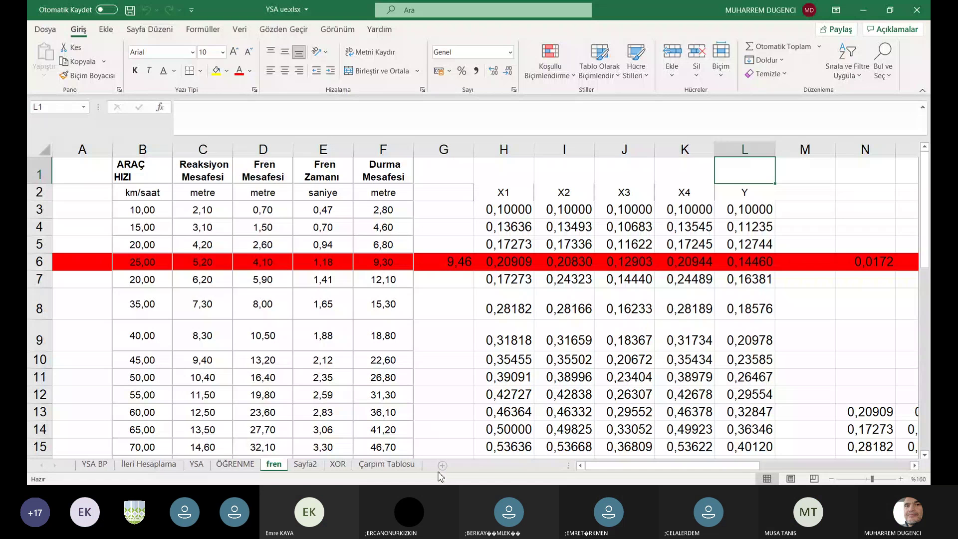
Add a new worksheet and enter the person's first name followed by 1,79 in cell A1
{"action": "left_click", "coordinate": [442, 465]}
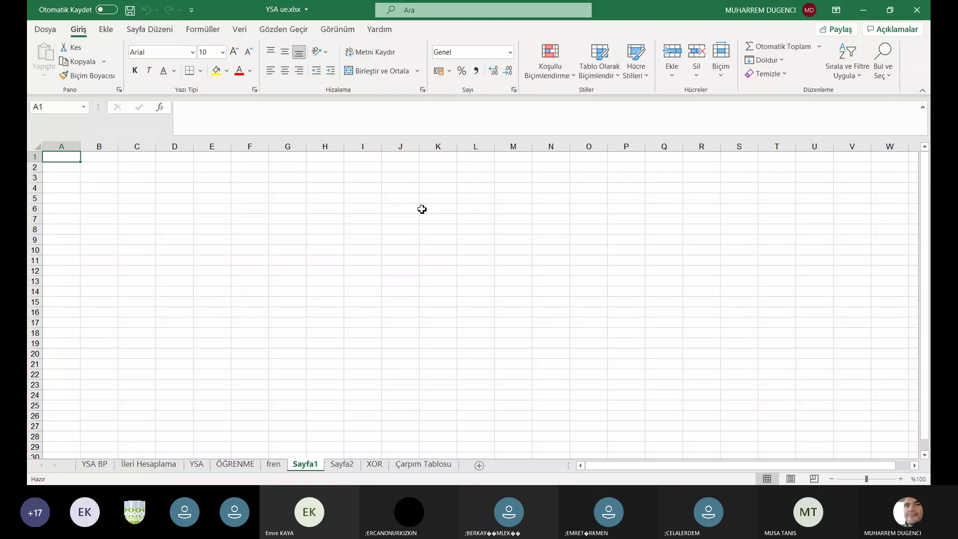
{"action": "type", "text": "Musa"}
{"action": "key", "text": "BackSpace"}
{"action": "key", "text": "BackSpace"}
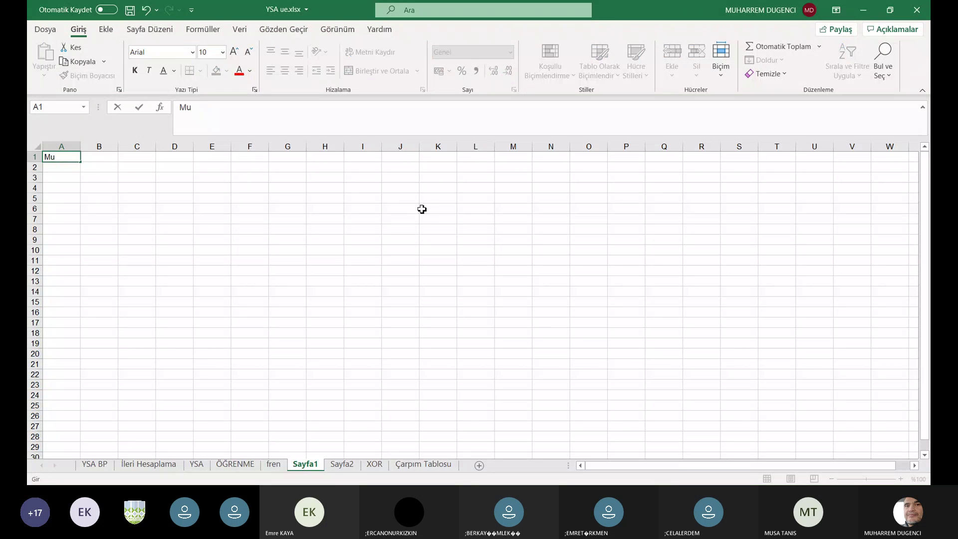
{"action": "type", "text": "sa 1"}
{"action": "type", "text": ",79"}
{"action": "key", "text": "Tab"}
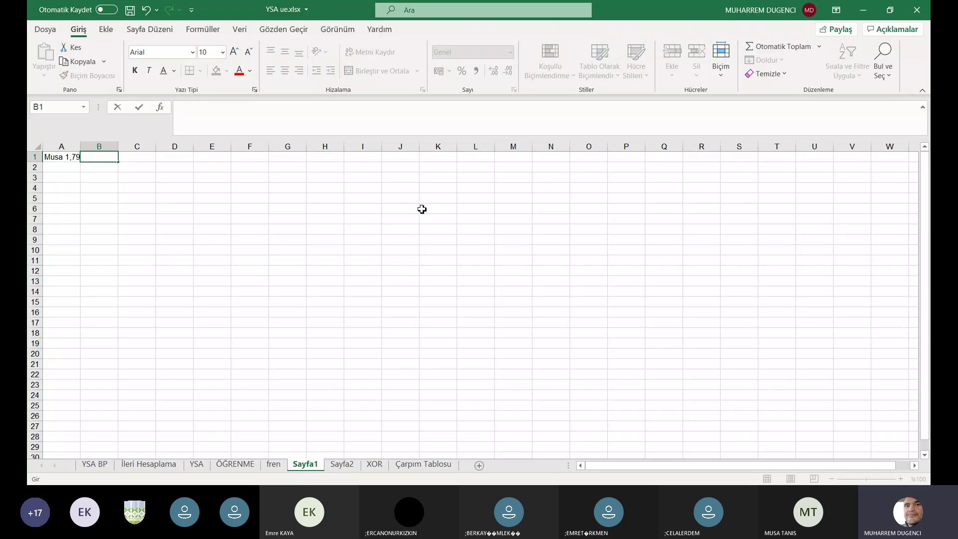
Enter the height 1,79 in cell B1 and the weight 83 in cell C1
{"action": "type", "text": "1"}
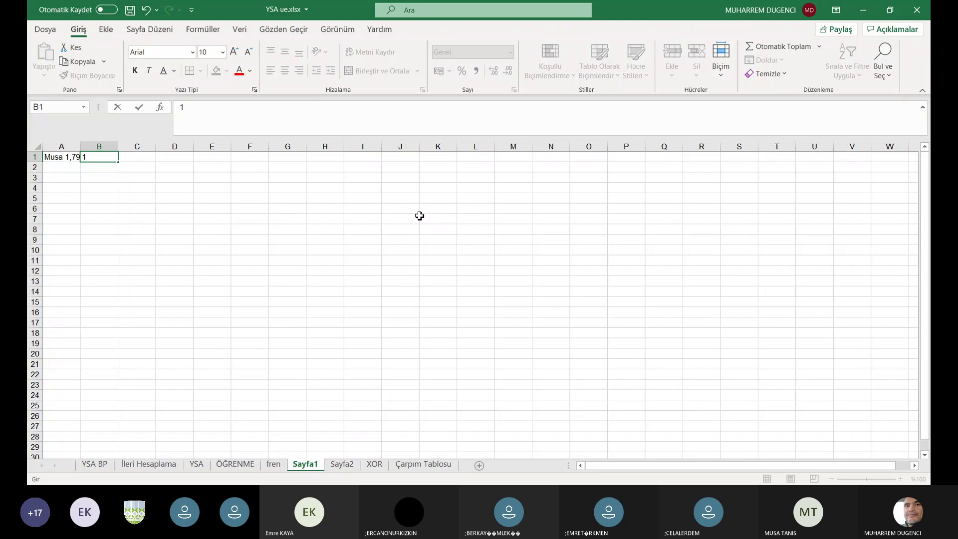
{"action": "type", "text": ",79"}
{"action": "left_click", "coordinate": [133, 157]}
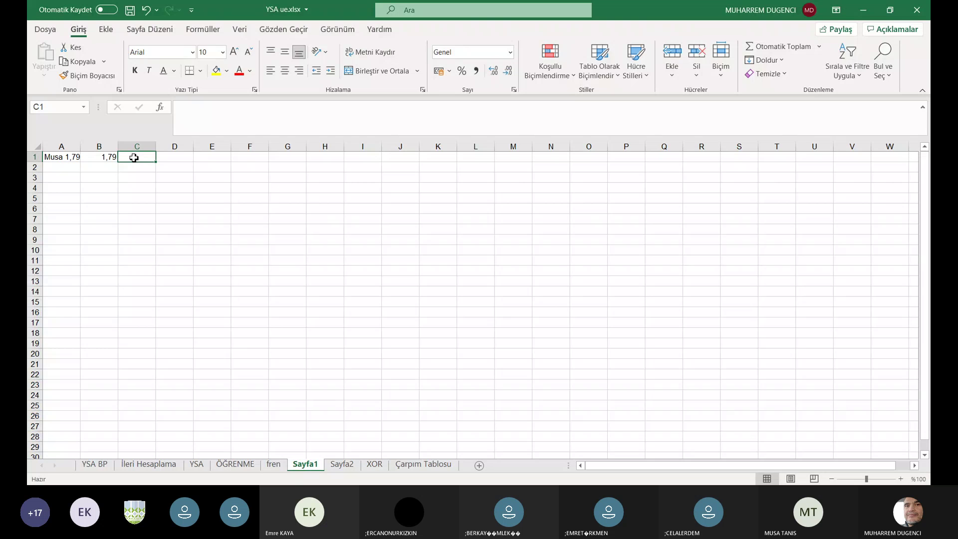
{"action": "type", "text": "83"}
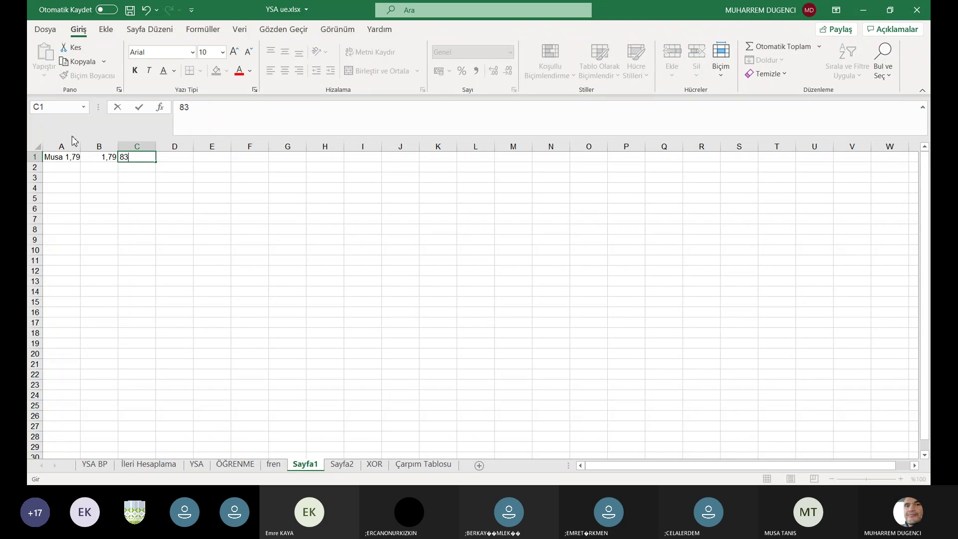
Remove the height from the text in cell A1 so only the person's first name remains
{"action": "left_click", "coordinate": [65, 158]}
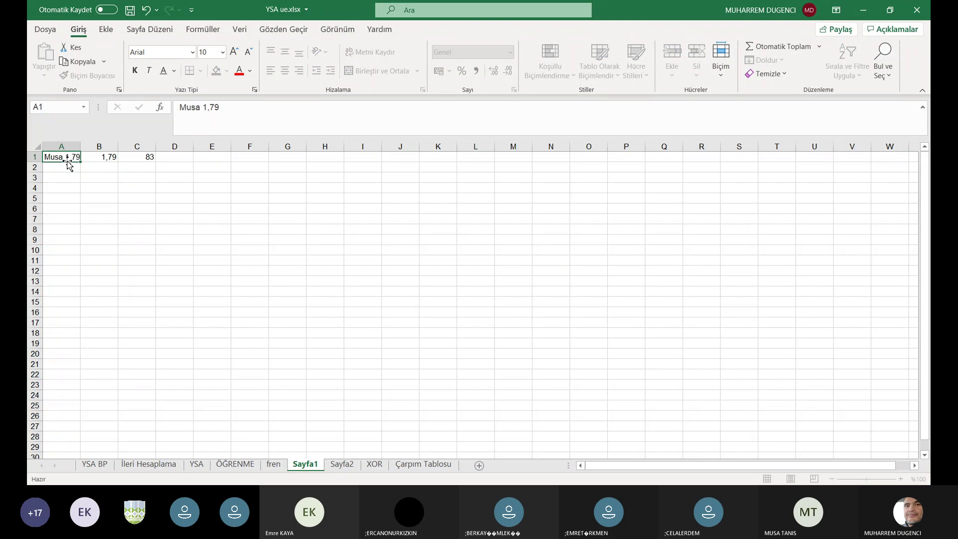
{"action": "left_click", "coordinate": [233, 109]}
{"action": "key", "text": "BackSpace"}
{"action": "key", "text": "BackSpace"}
{"action": "key", "text": "BackSpace"}
{"action": "key", "text": "BackSpace"}
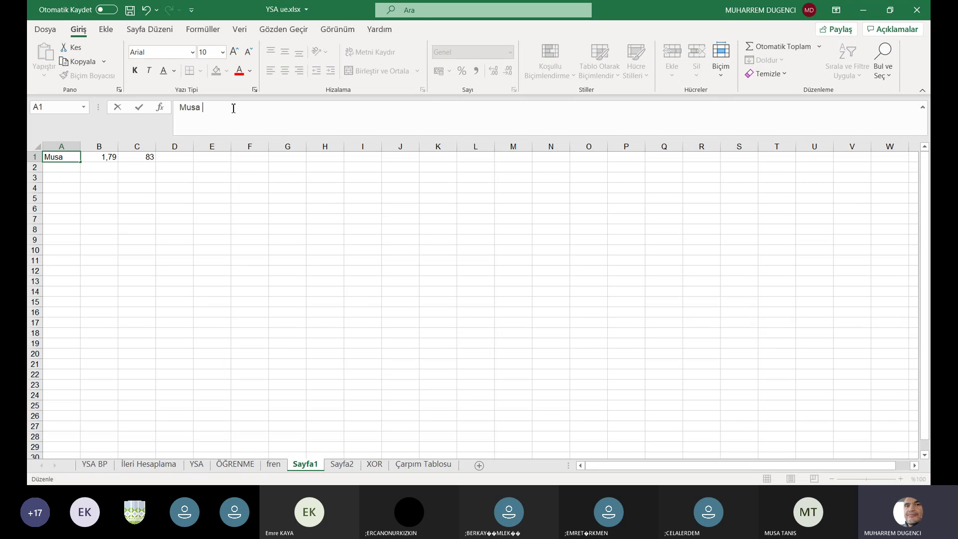
{"action": "left_click", "coordinate": [172, 209]}
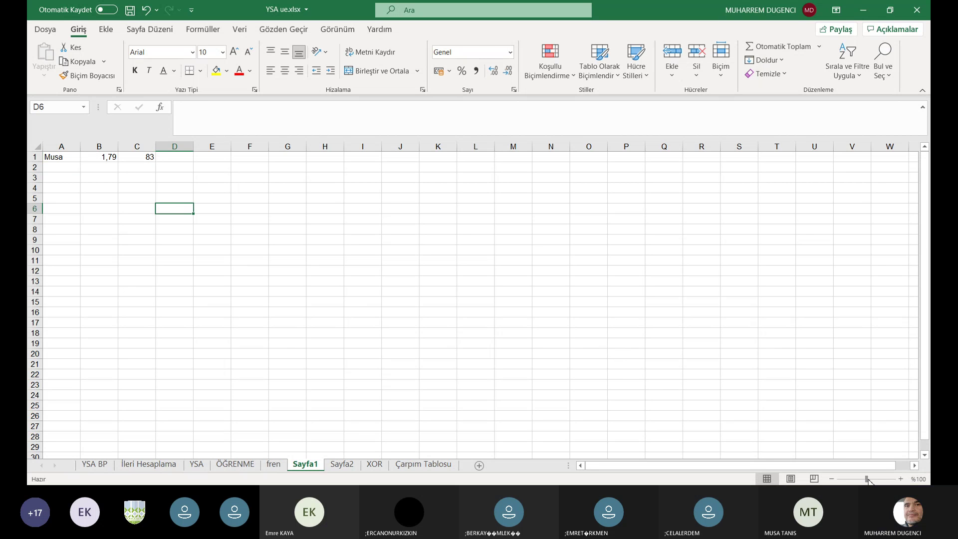
Enter the formula =C1/B1 in cell D1 to divide the weight by the height
{"action": "left_click_drag", "start_coordinate": [867, 479], "coordinate": [898, 482]}
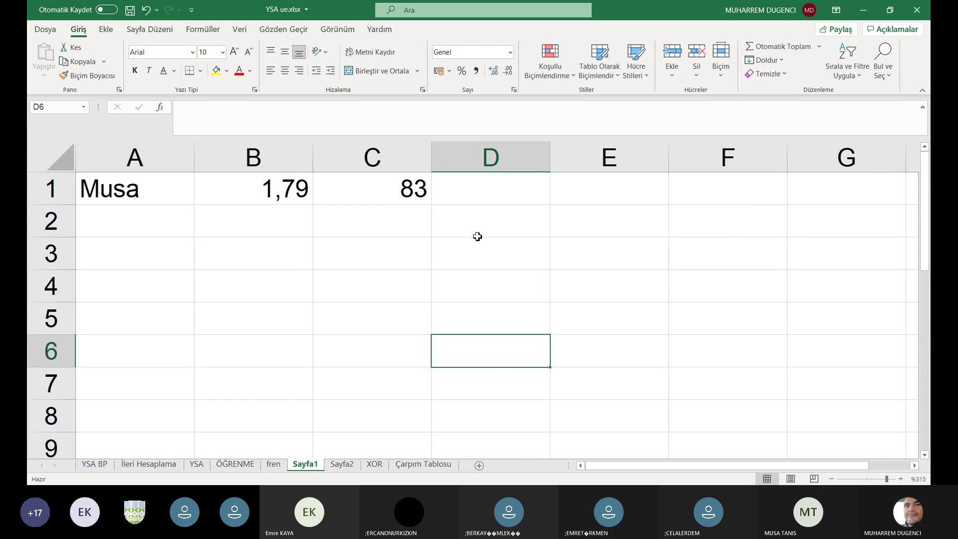
{"action": "left_click", "coordinate": [458, 181]}
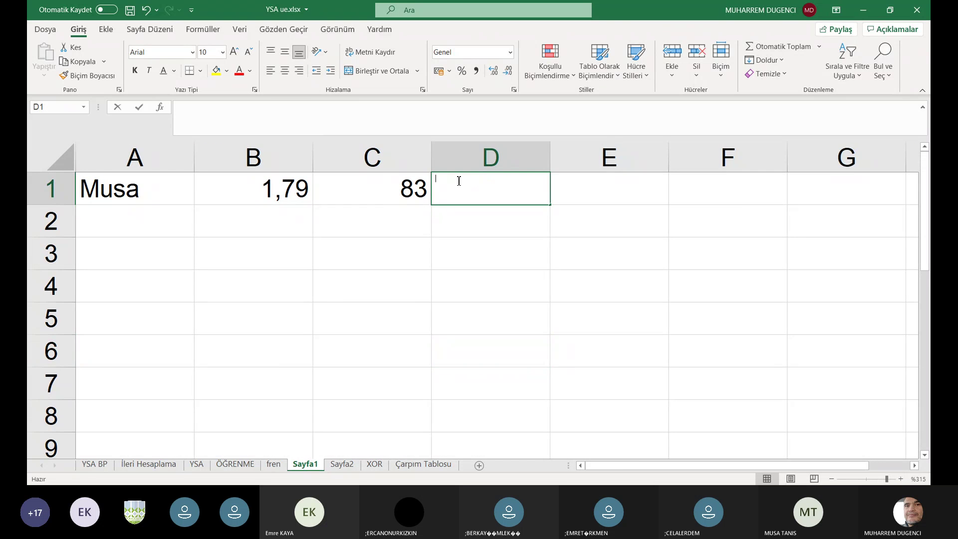
{"action": "type", "text": "="}
{"action": "left_click", "coordinate": [403, 190]}
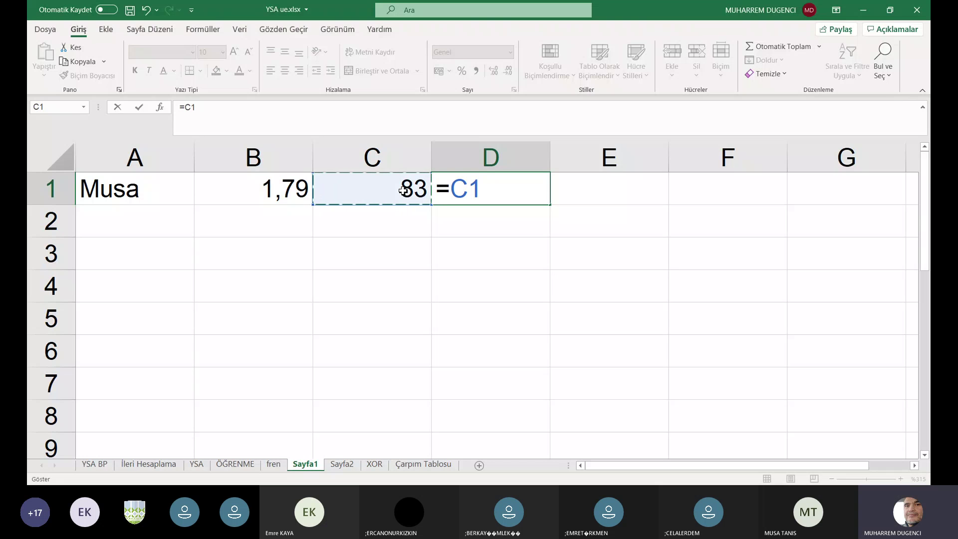
{"action": "type", "text": "/"}
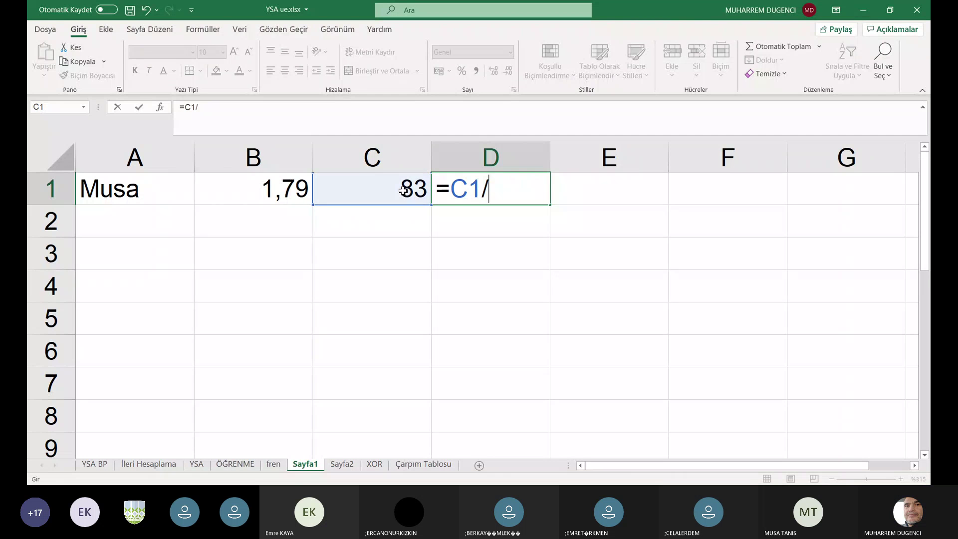
{"action": "left_click", "coordinate": [276, 195]}
{"action": "key", "text": "Return"}
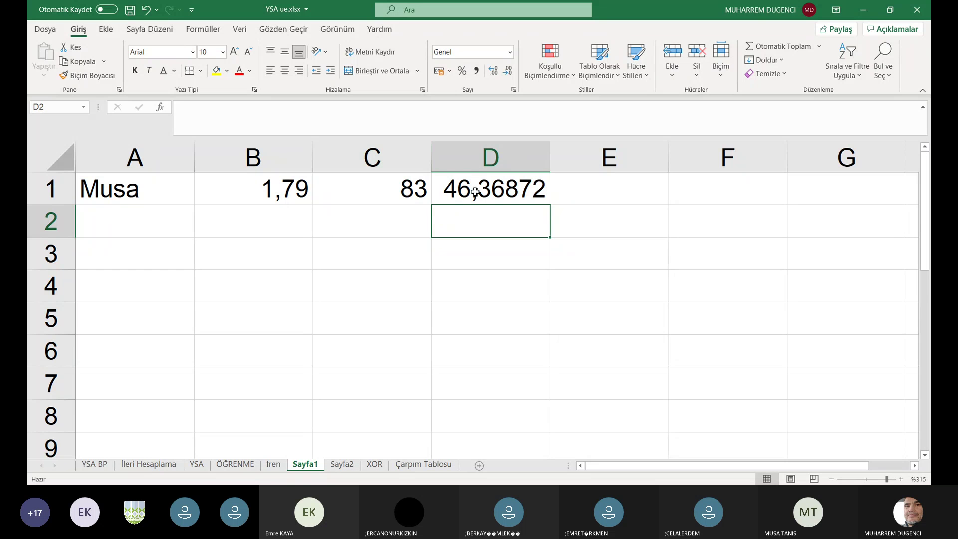
Format column D with the Sayı number category and 1 decimal place
{"action": "left_click", "coordinate": [479, 169]}
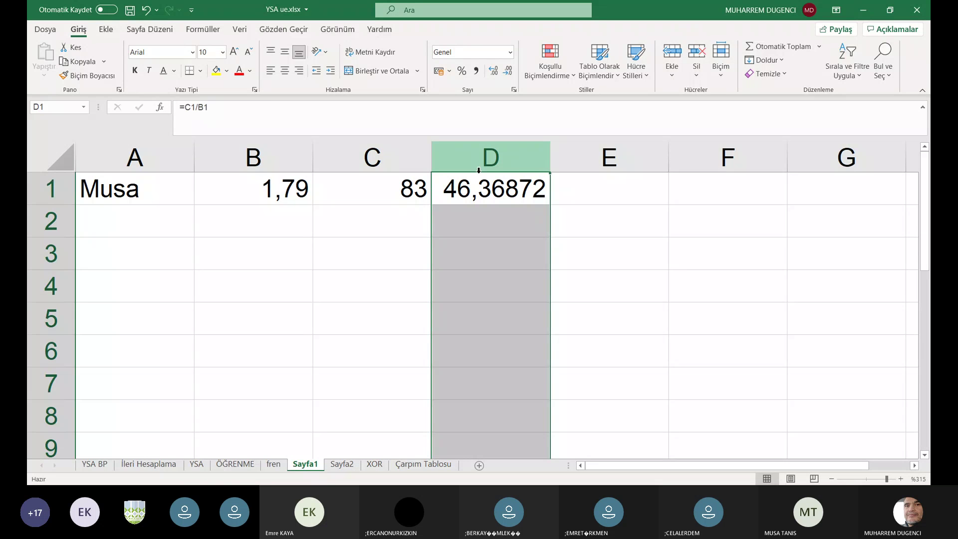
{"action": "right_click", "coordinate": [478, 169]}
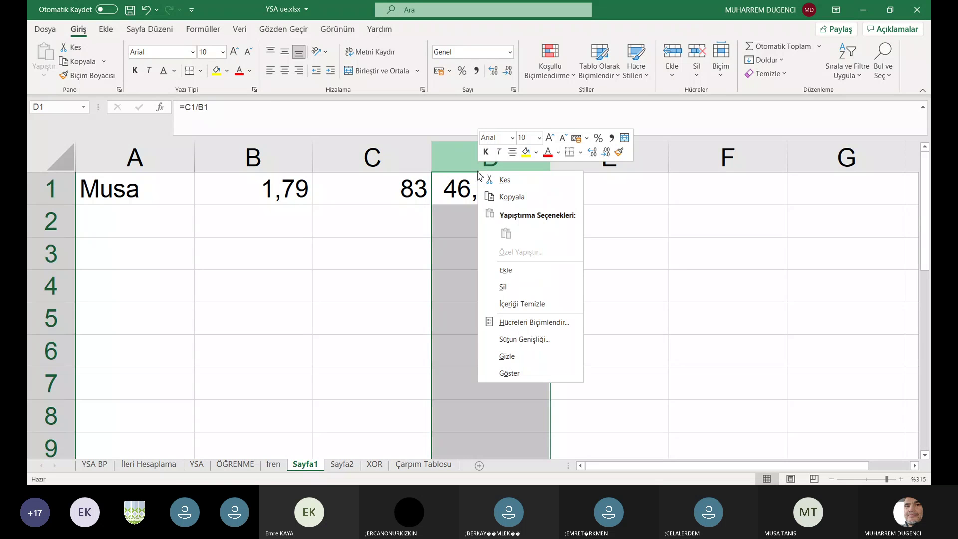
{"action": "left_click", "coordinate": [531, 327]}
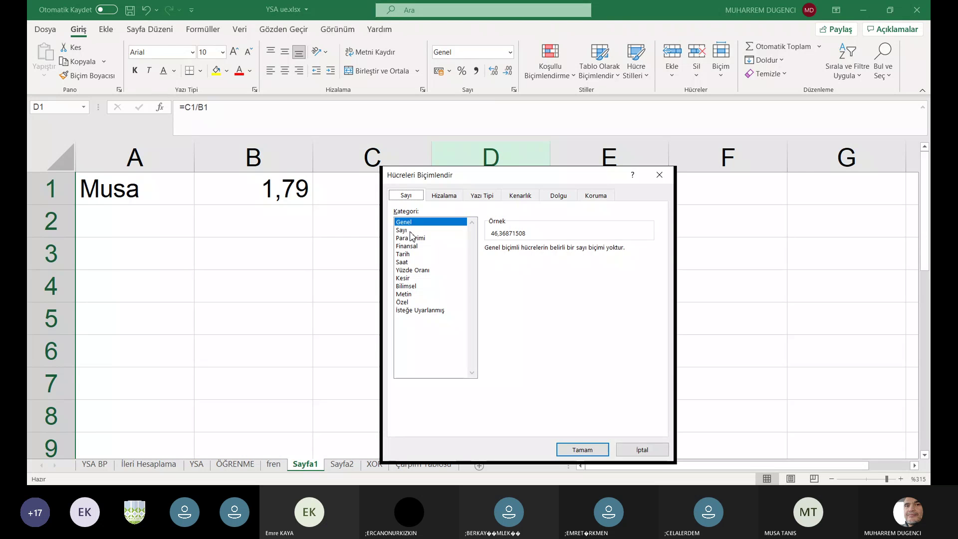
{"action": "left_click", "coordinate": [410, 231]}
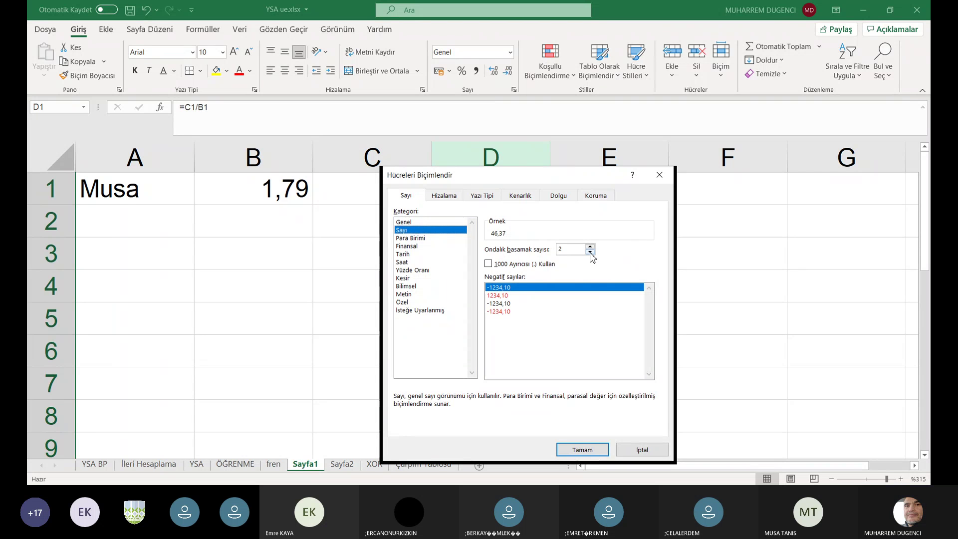
{"action": "left_click", "coordinate": [591, 252]}
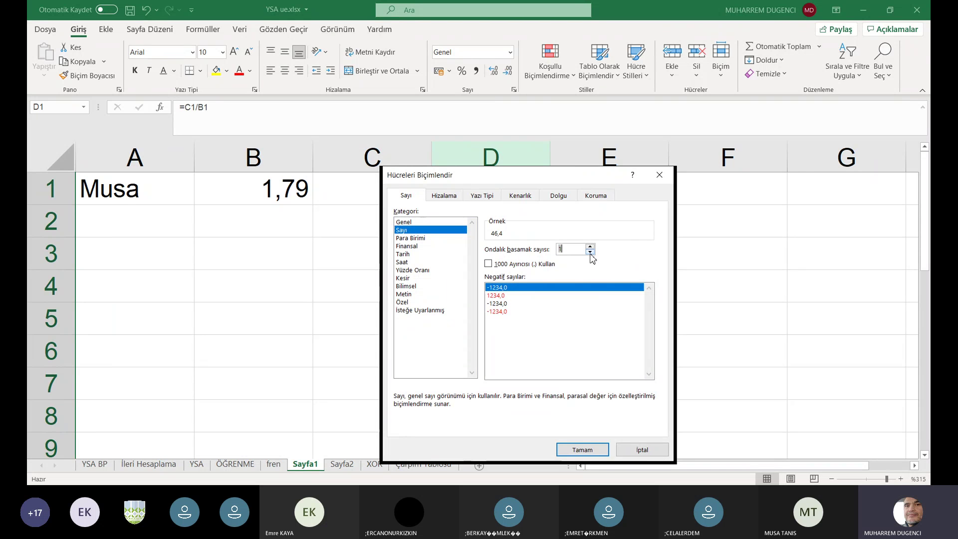
{"action": "left_click", "coordinate": [582, 450]}
{"action": "left_click", "coordinate": [383, 308]}
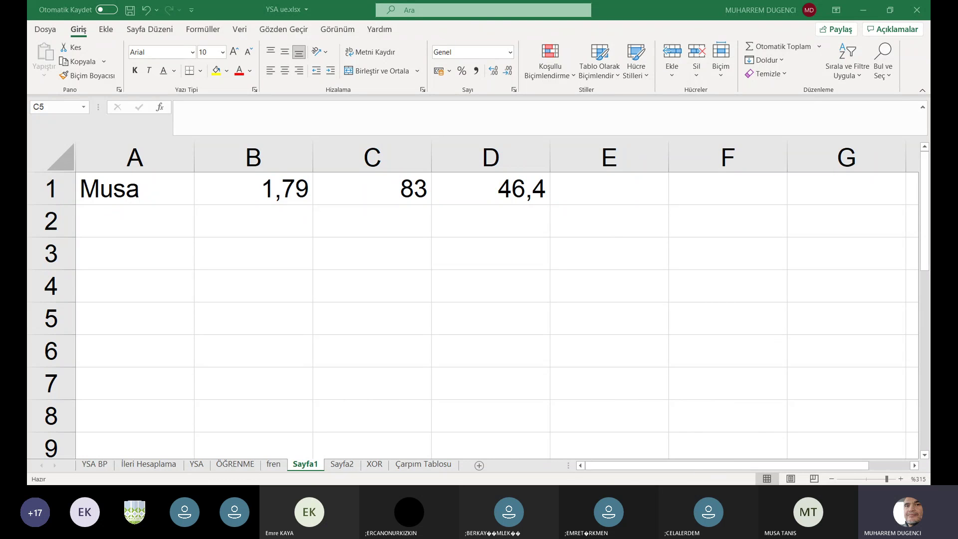
Insert an empty row above the person's data in row 1
{"action": "left_click", "coordinate": [372, 318]}
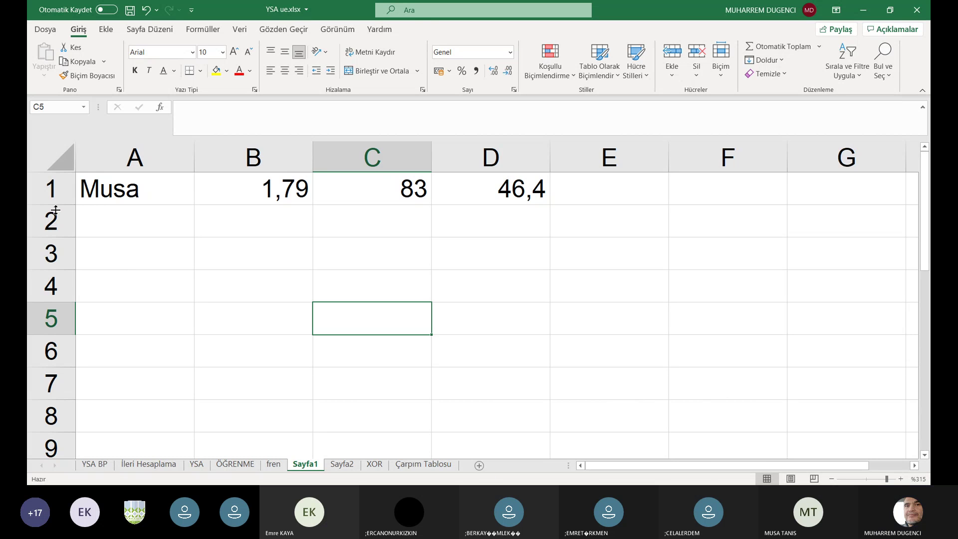
{"action": "left_click", "coordinate": [46, 193]}
{"action": "right_click", "coordinate": [46, 193]}
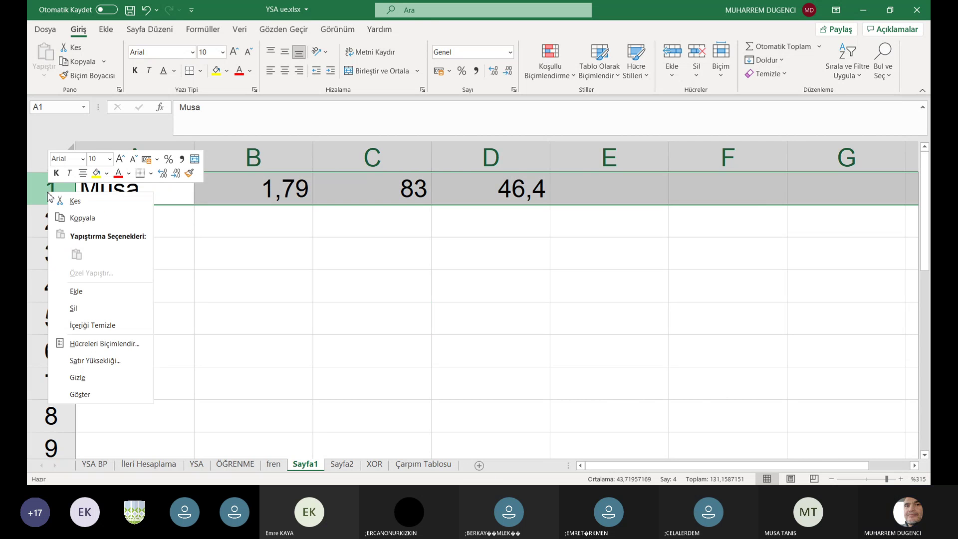
{"action": "left_click", "coordinate": [83, 294]}
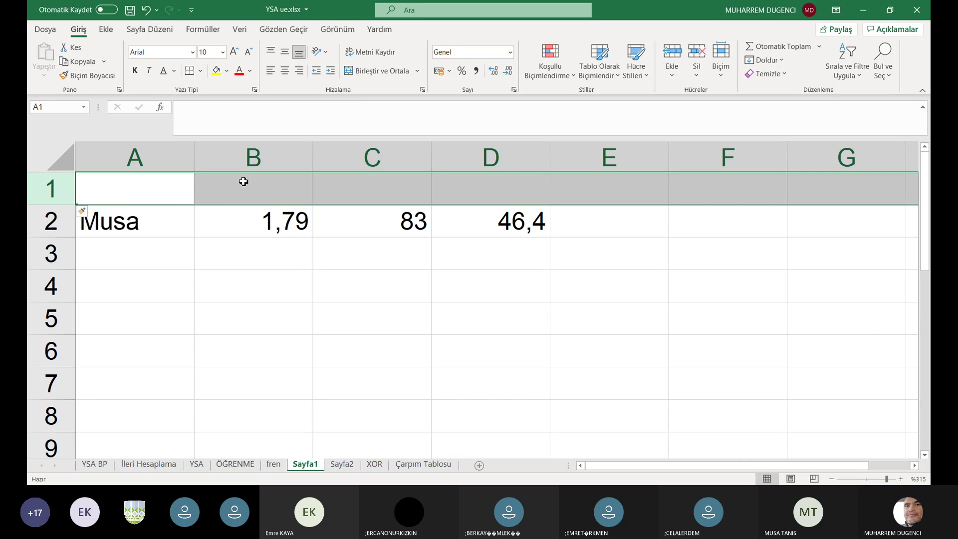
Enter the column headings Boy in cell B1 and Kilo in cell C1
{"action": "left_click", "coordinate": [244, 180]}
{"action": "type", "text": "BNoy"}
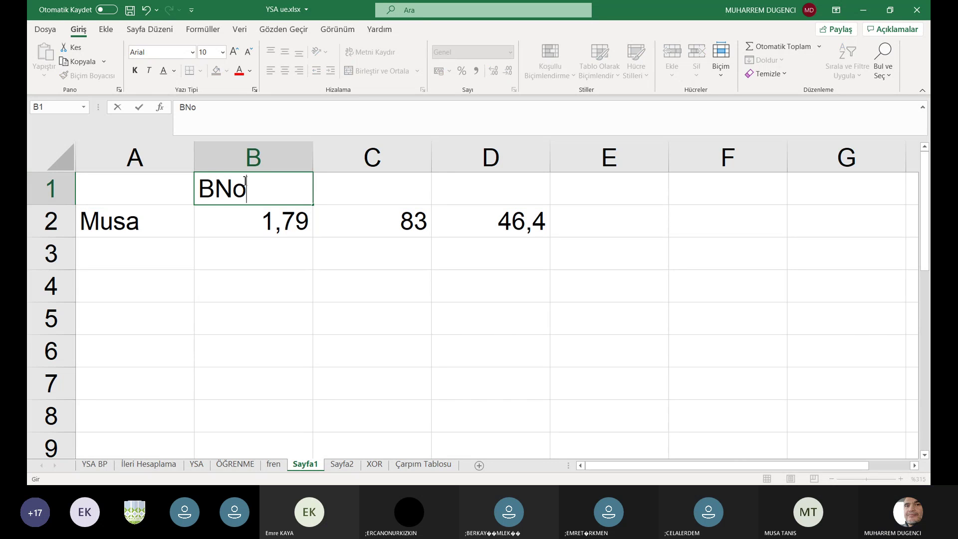
{"action": "key", "text": "BackSpace"}
{"action": "key", "text": "BackSpace"}
{"action": "key", "text": "BackSpace"}
{"action": "type", "text": "oy"}
{"action": "key", "text": "Tab"}
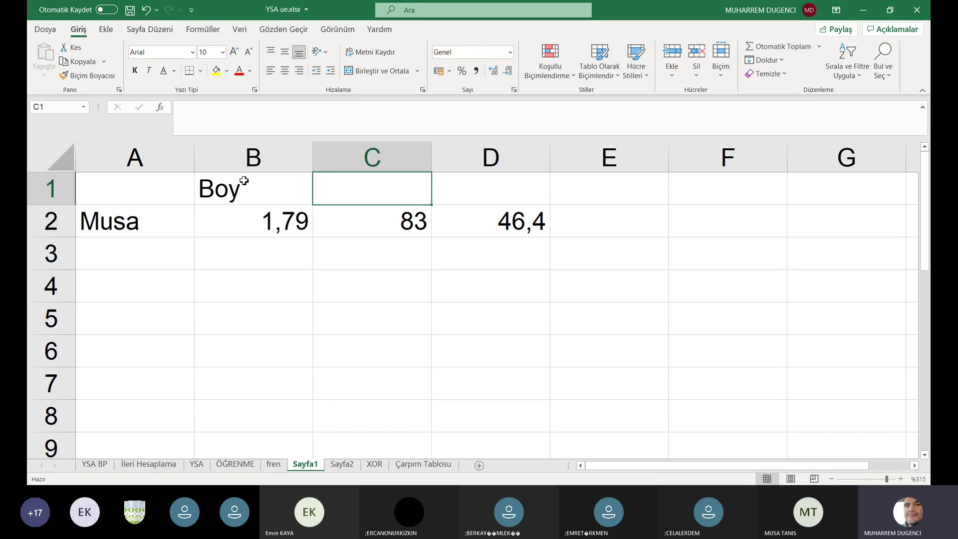
{"action": "type", "text": "Kilo"}
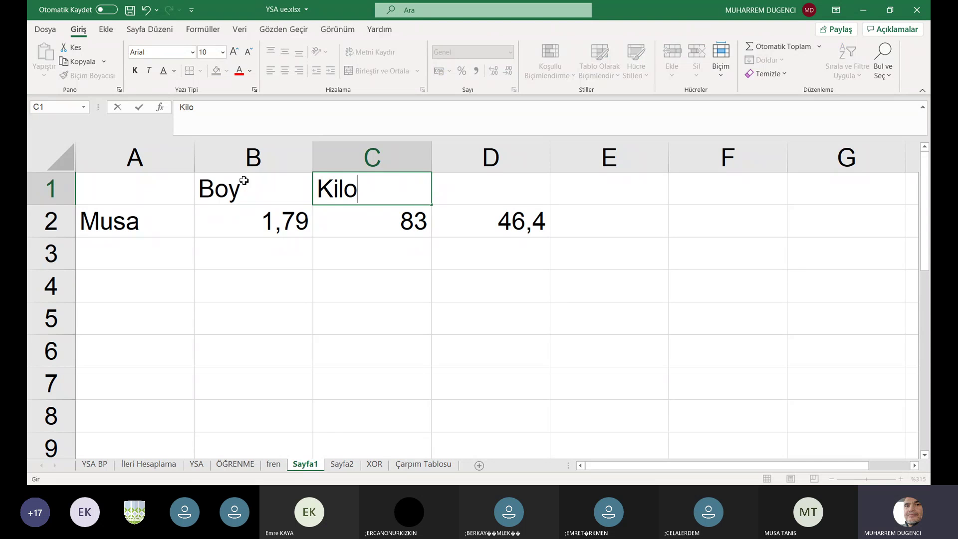
{"action": "left_click", "coordinate": [487, 305]}
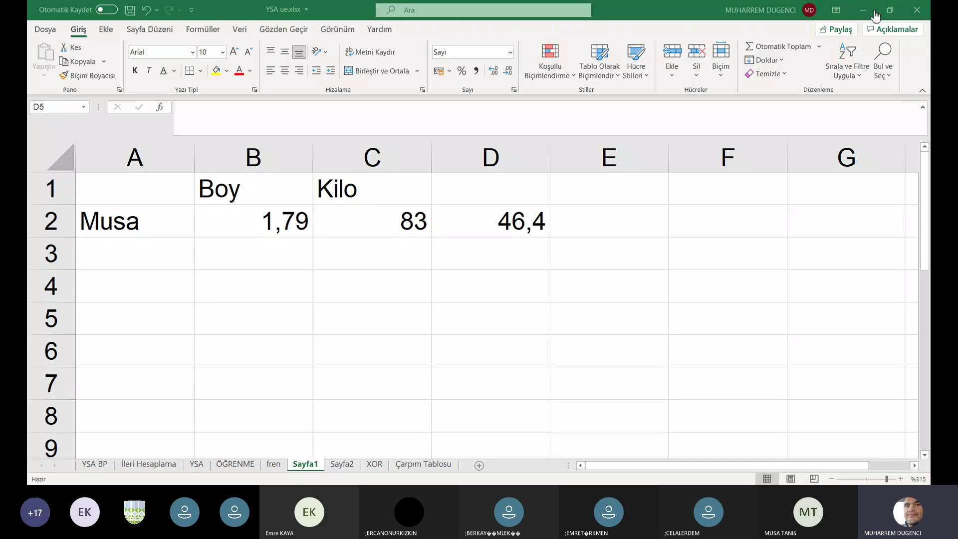
Enter the second person's height 1,83 in cell B3 and weight 115 in cell C3
{"action": "left_click", "coordinate": [278, 259]}
{"action": "type", "text": "1,"}
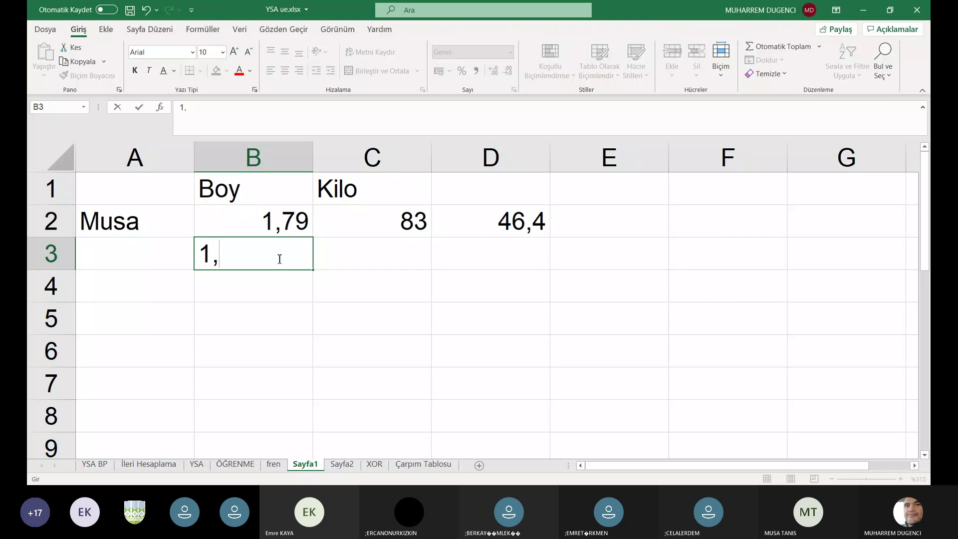
{"action": "type", "text": "85"}
{"action": "key", "text": "BackSpace"}
{"action": "type", "text": "3"}
{"action": "left_click", "coordinate": [388, 251]}
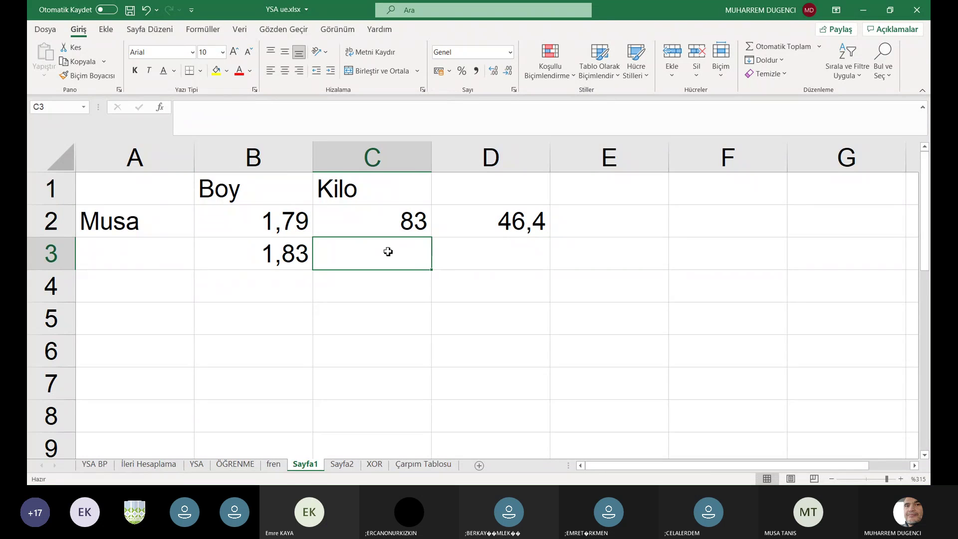
{"action": "type", "text": "115"}
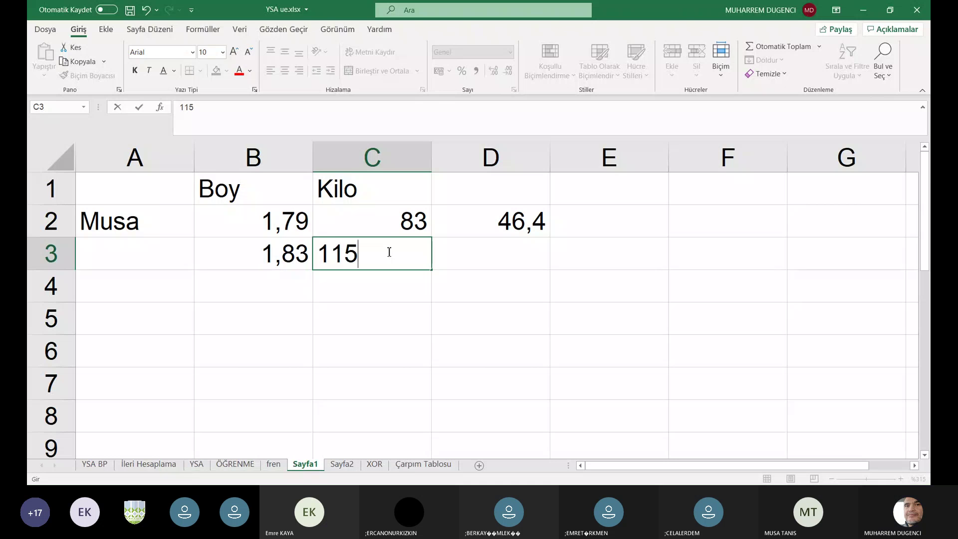
Fill the weight-to-height ratio formula from cell D2 down to D3
{"action": "left_click", "coordinate": [489, 240]}
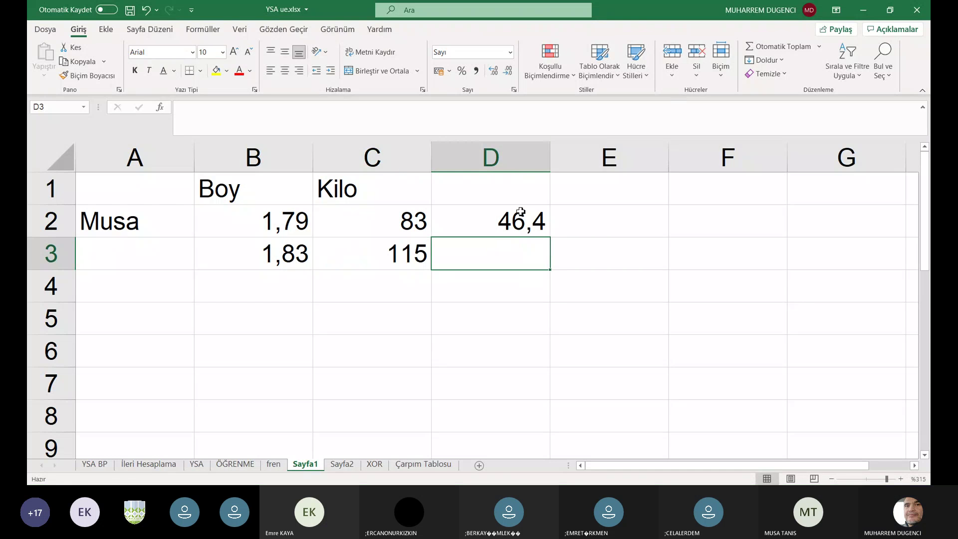
{"action": "left_click", "coordinate": [520, 212]}
{"action": "left_click_drag", "start_coordinate": [550, 237], "coordinate": [551, 261]}
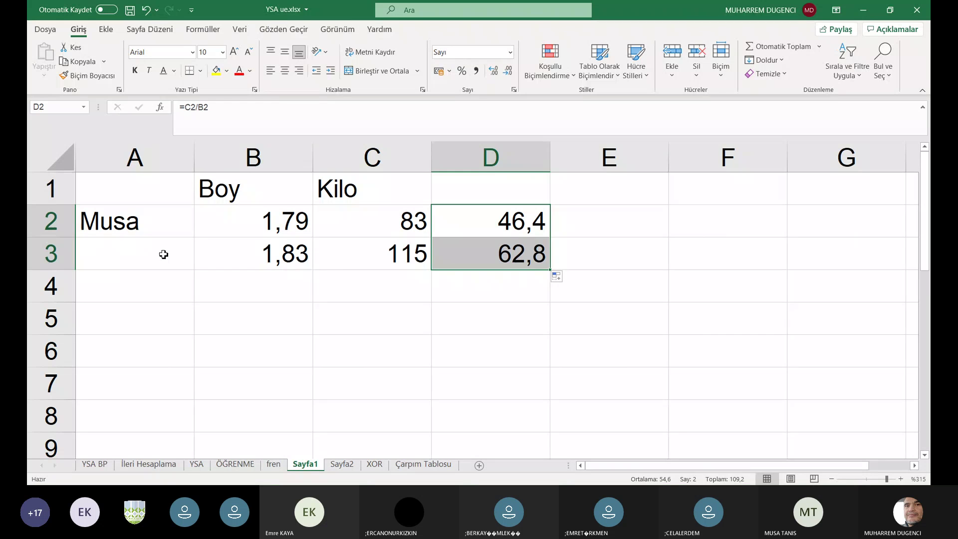
Enter the second person's first name in cell A3
{"action": "left_click", "coordinate": [164, 254]}
{"action": "type", "text": "Ercan"}
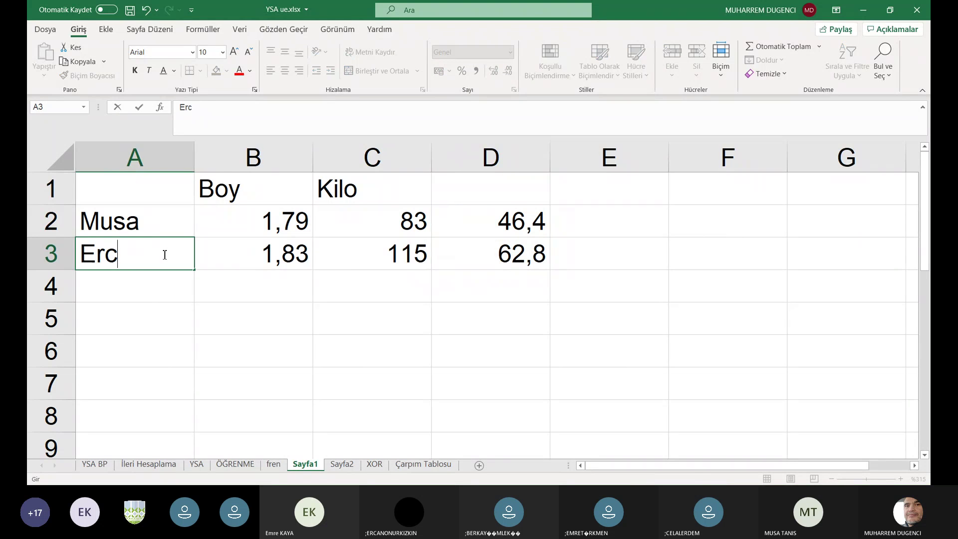
{"action": "left_click", "coordinate": [229, 278]}
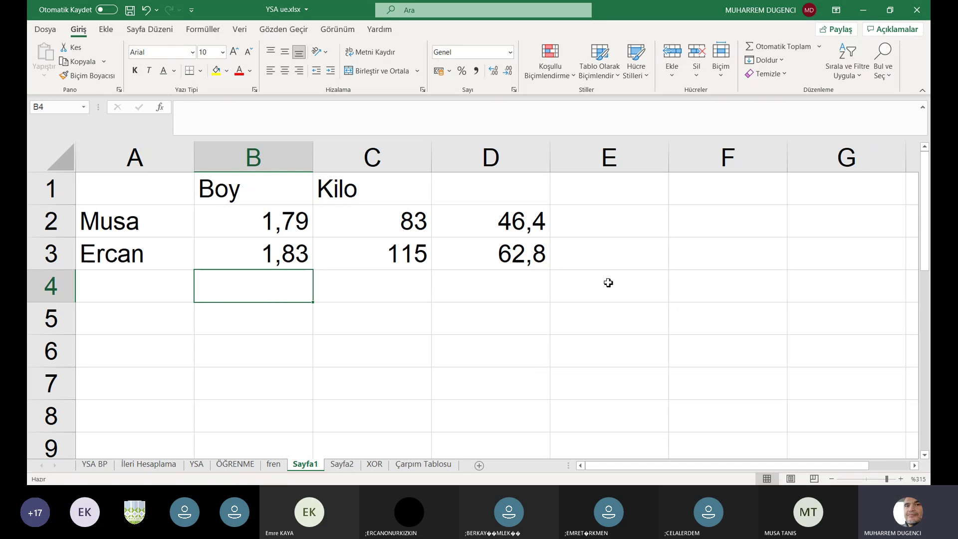
Enter the formula =B3*D2 in cell E3 to multiply the second person's height by the first person's ratio
{"action": "left_click", "coordinate": [603, 255]}
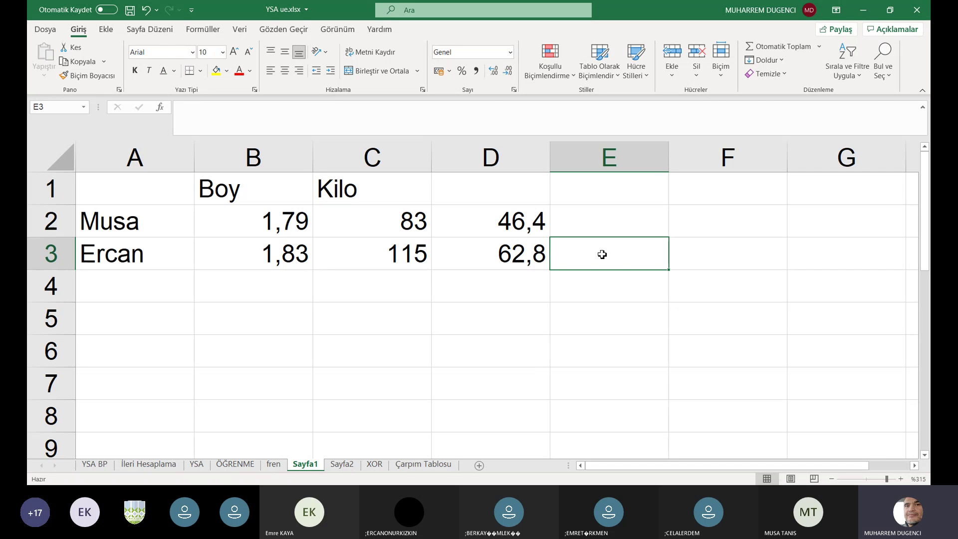
{"action": "type", "text": "="}
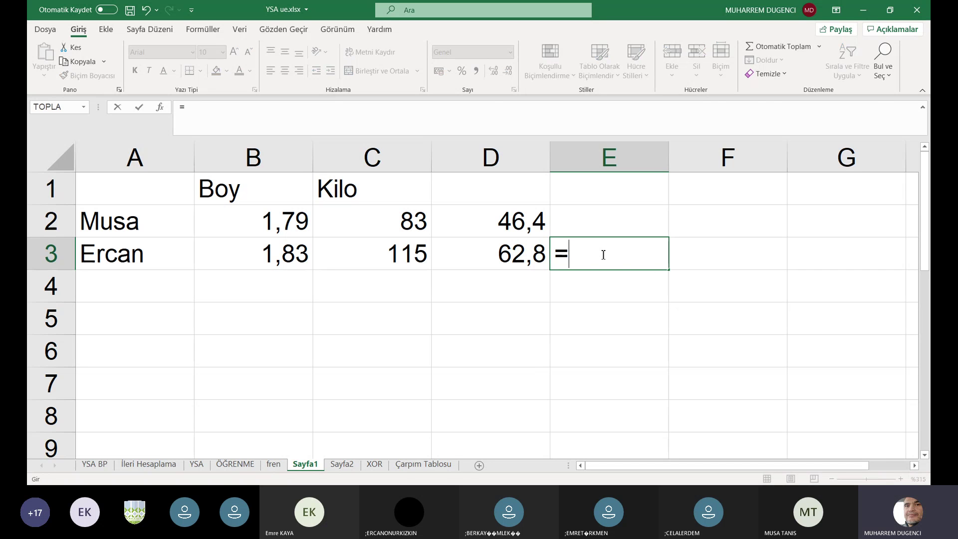
{"action": "left_click", "coordinate": [285, 263]}
{"action": "type", "text": "*"}
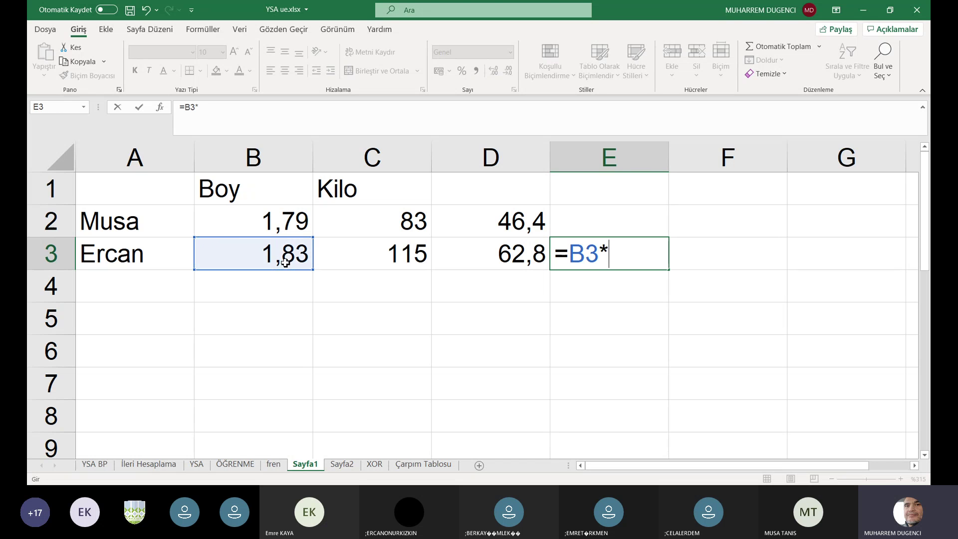
{"action": "left_click", "coordinate": [483, 218]}
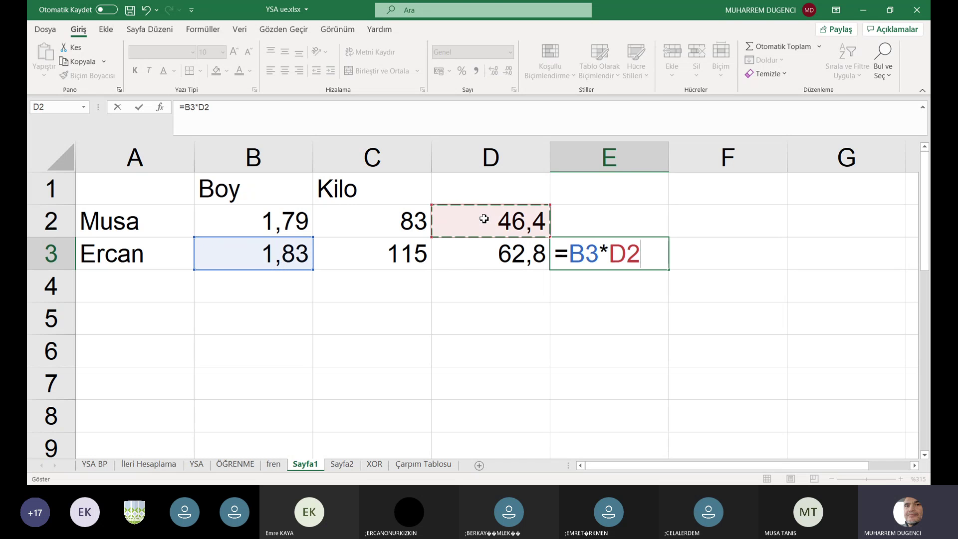
{"action": "key", "text": "Return"}
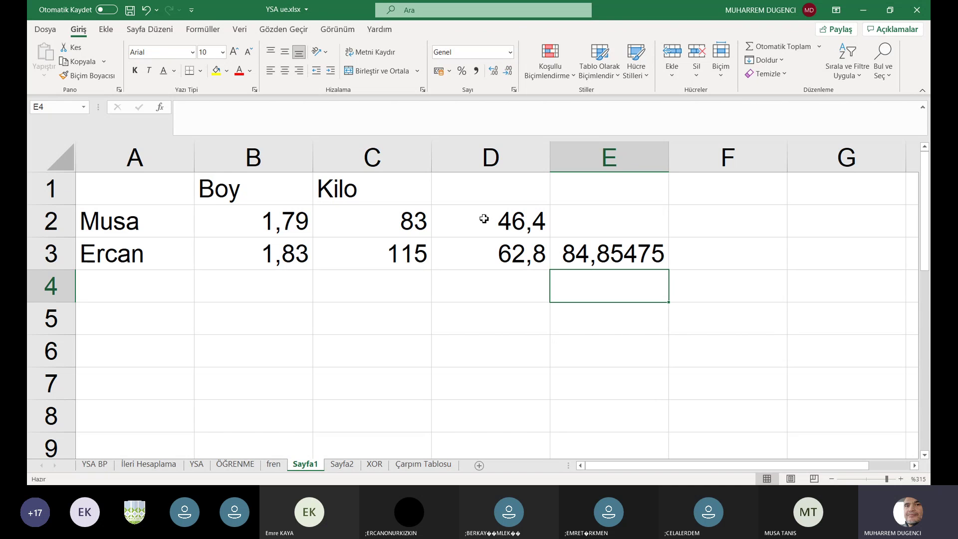
Replace the formula in cell E3 with the value 55
{"action": "left_click", "coordinate": [592, 252]}
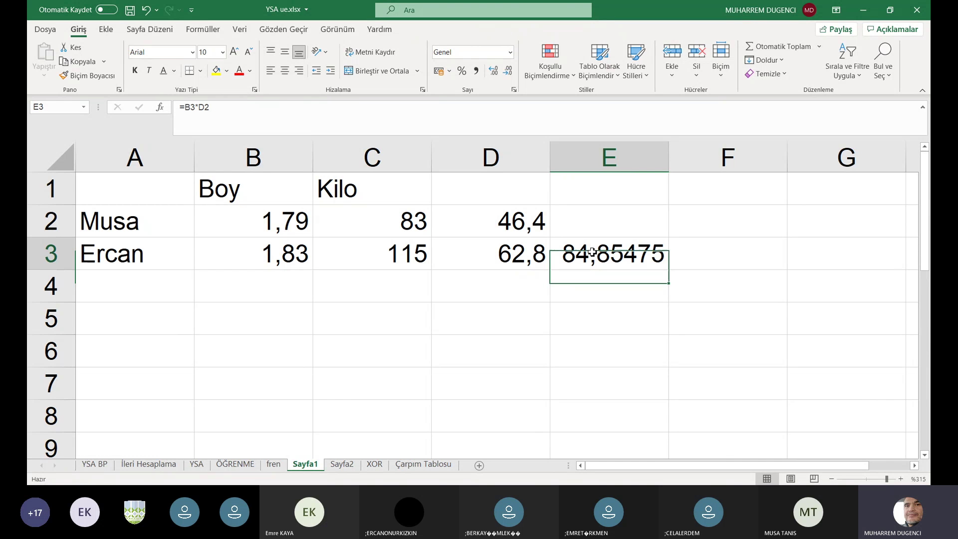
{"action": "key", "text": "Delete"}
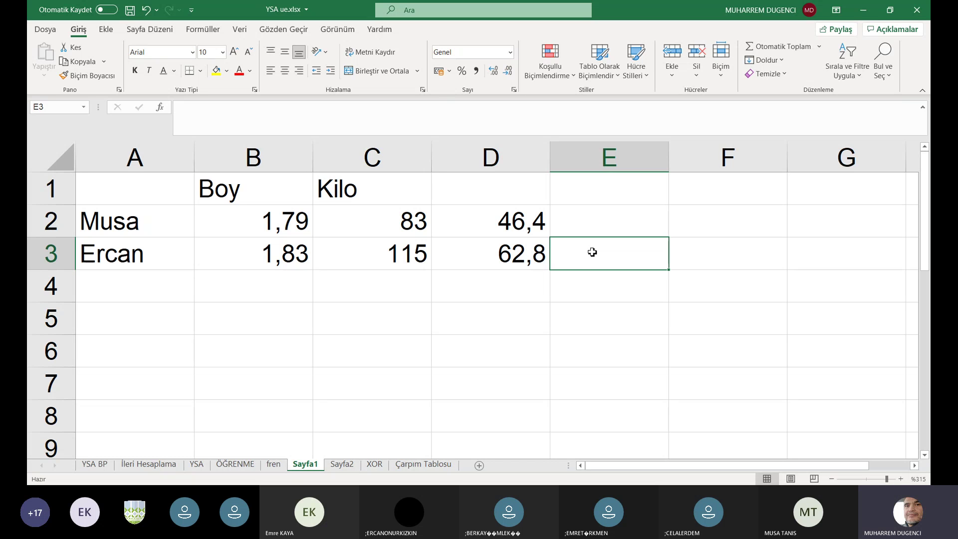
{"action": "type", "text": "55"}
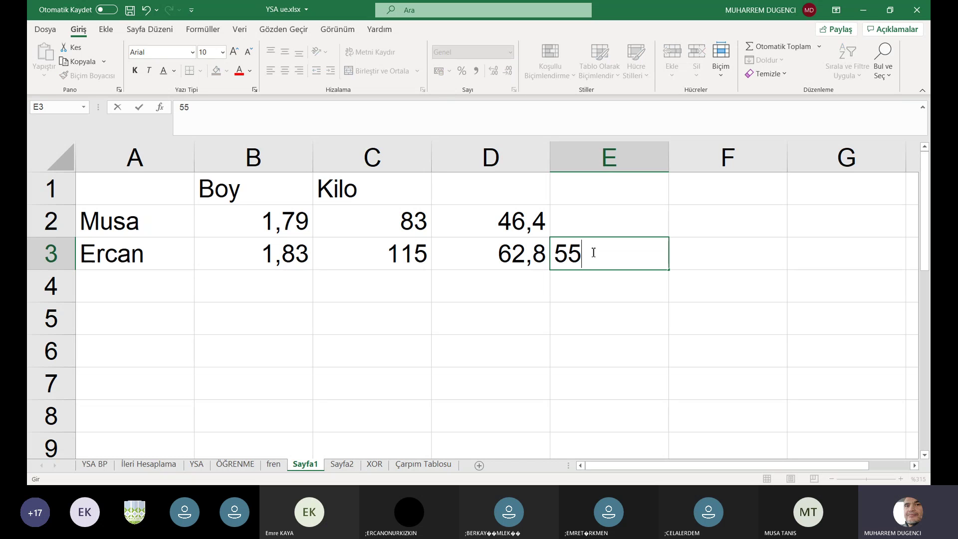
{"action": "left_click", "coordinate": [540, 291]}
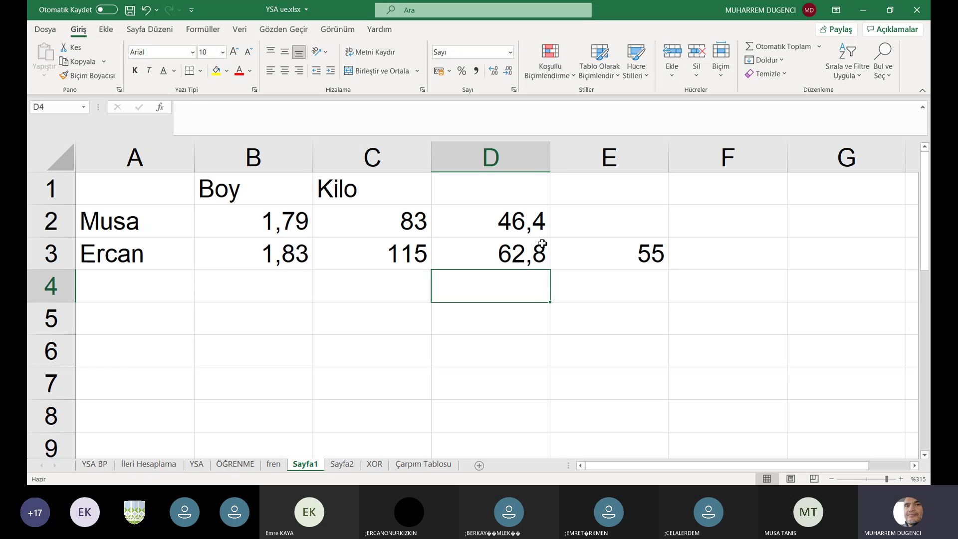
{"action": "left_click", "coordinate": [531, 217]}
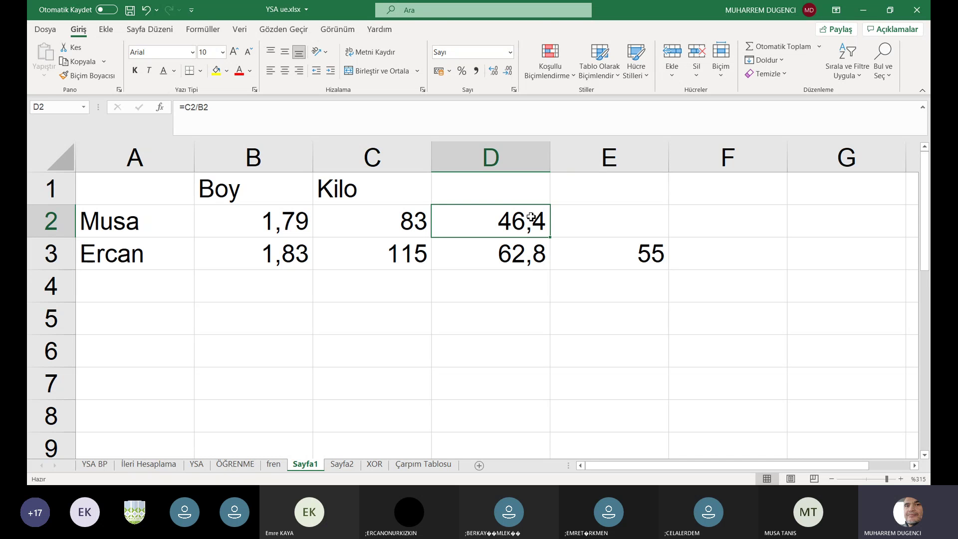
{"action": "left_click", "coordinate": [513, 261]}
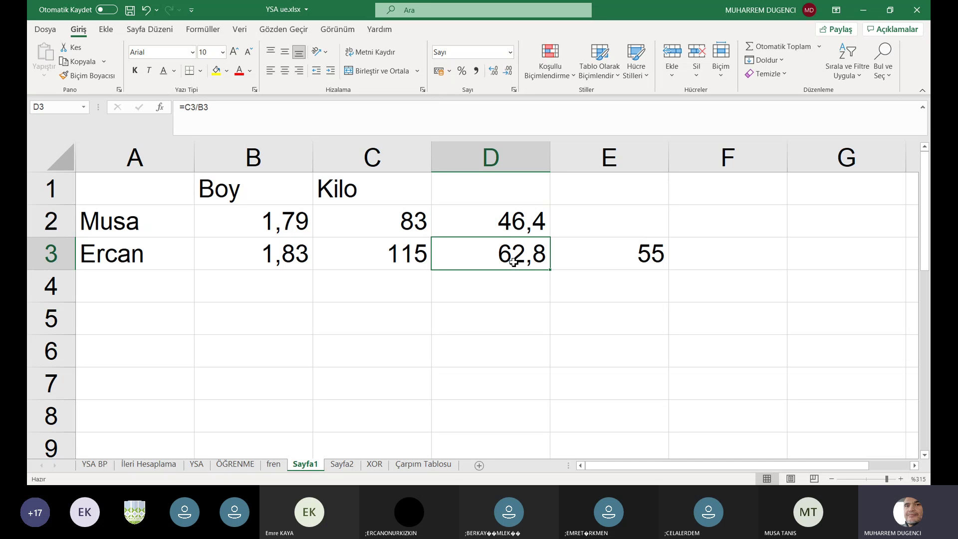
{"action": "left_click", "coordinate": [574, 223]}
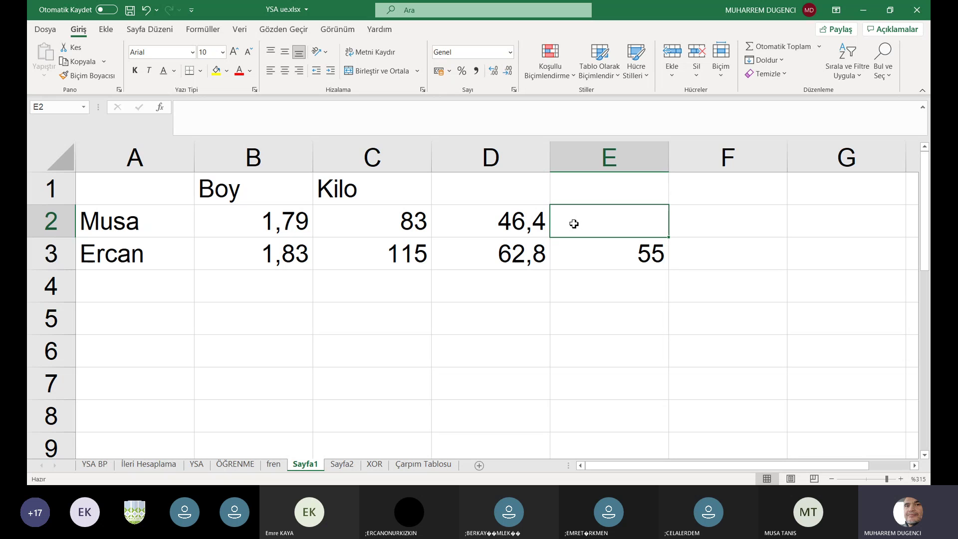
{"action": "left_click", "coordinate": [619, 249]}
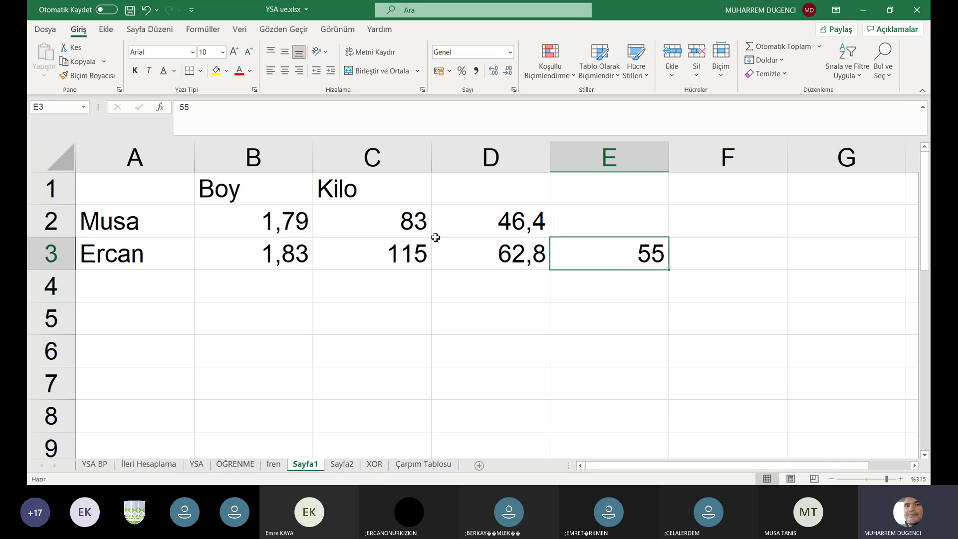
Enter a third person's height 1,86 in cell B4 and weight 110 in cell C4
{"action": "left_click", "coordinate": [163, 278]}
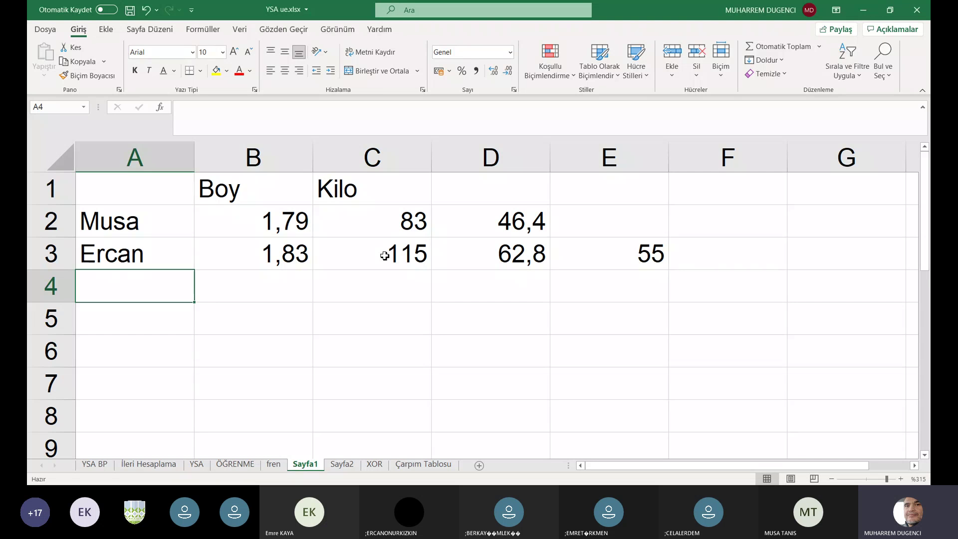
{"action": "left_click", "coordinate": [270, 288]}
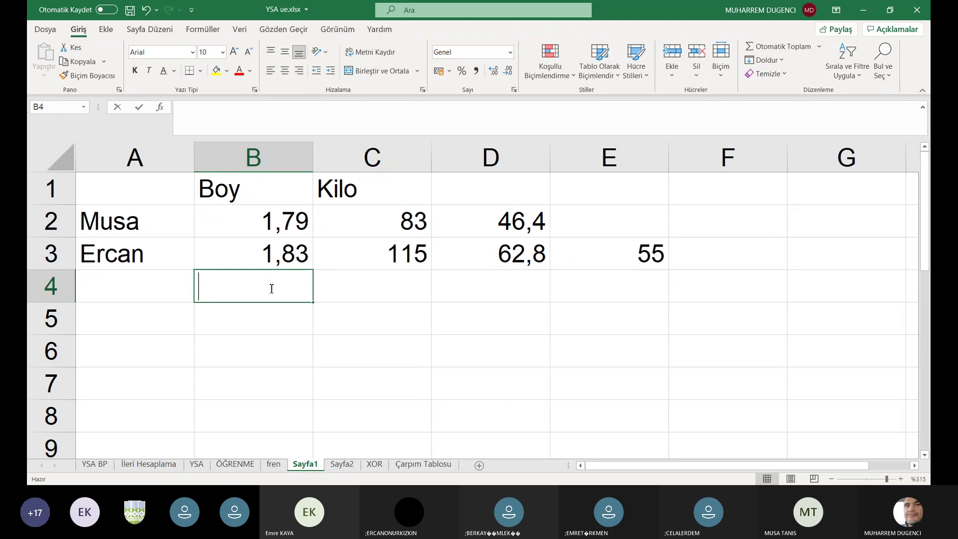
{"action": "type", "text": "1,8"}
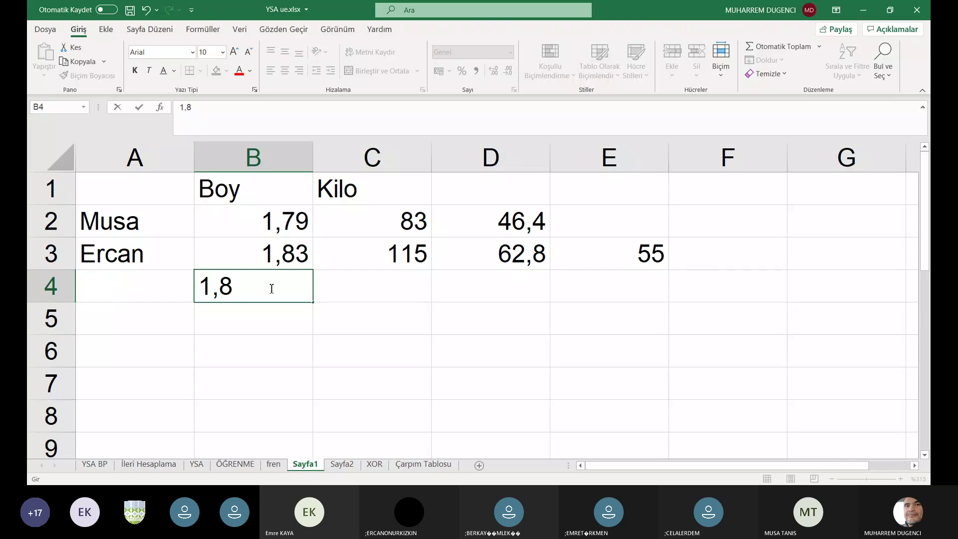
{"action": "type", "text": "6"}
{"action": "left_click", "coordinate": [367, 284]}
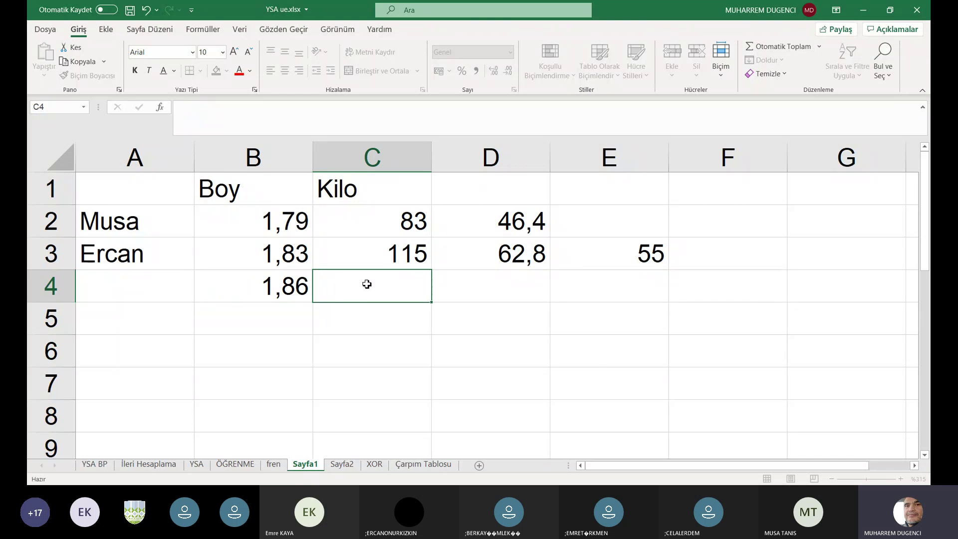
{"action": "type", "text": "110"}
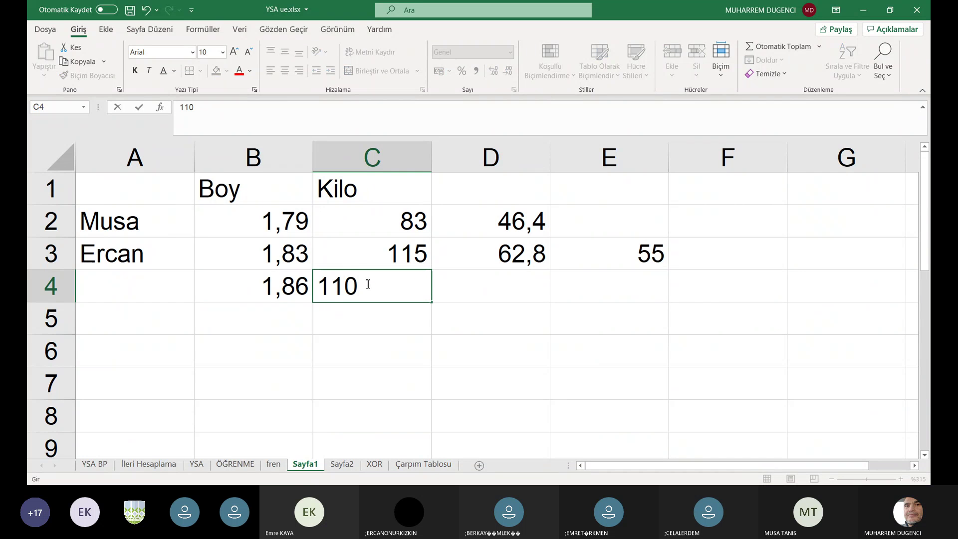
Fill the weight-to-height ratio formula from cell D3 down to D4
{"action": "left_click", "coordinate": [505, 288]}
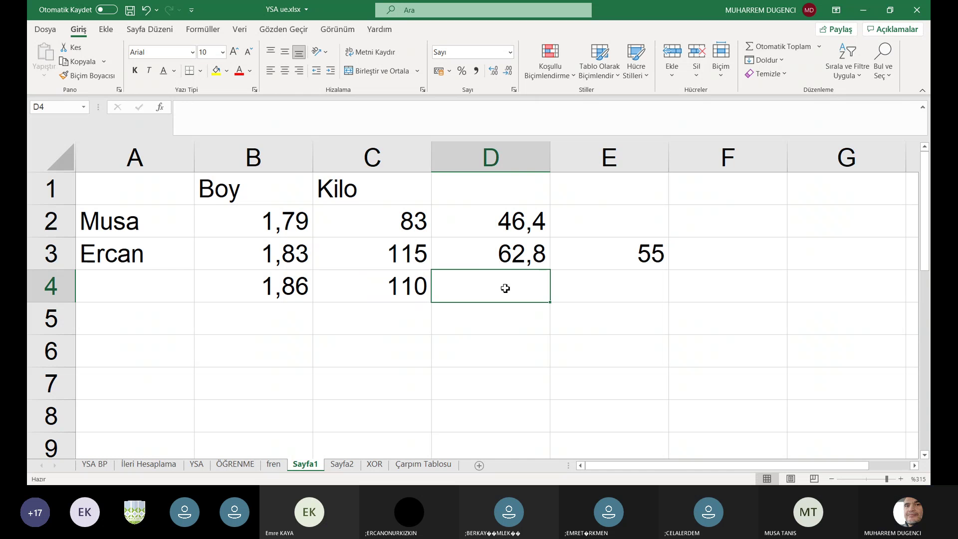
{"action": "left_click", "coordinate": [513, 255]}
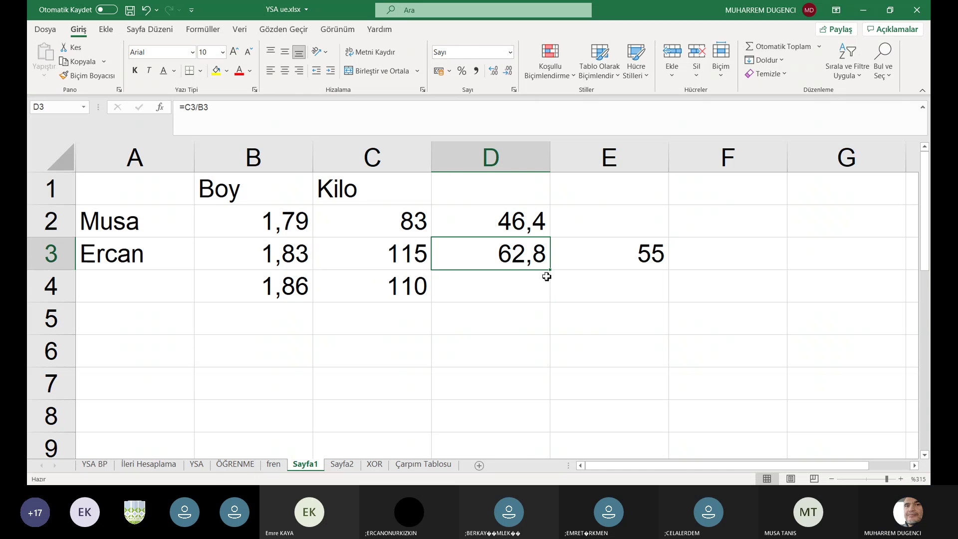
{"action": "left_click_drag", "start_coordinate": [550, 271], "coordinate": [552, 300]}
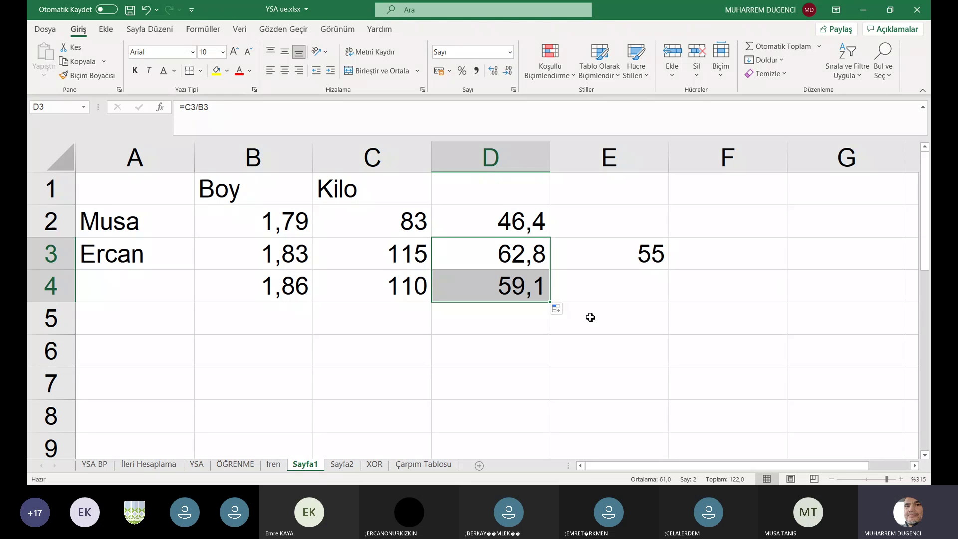
Enter the value 54 in cell E4 for the third person
{"action": "left_click", "coordinate": [632, 297]}
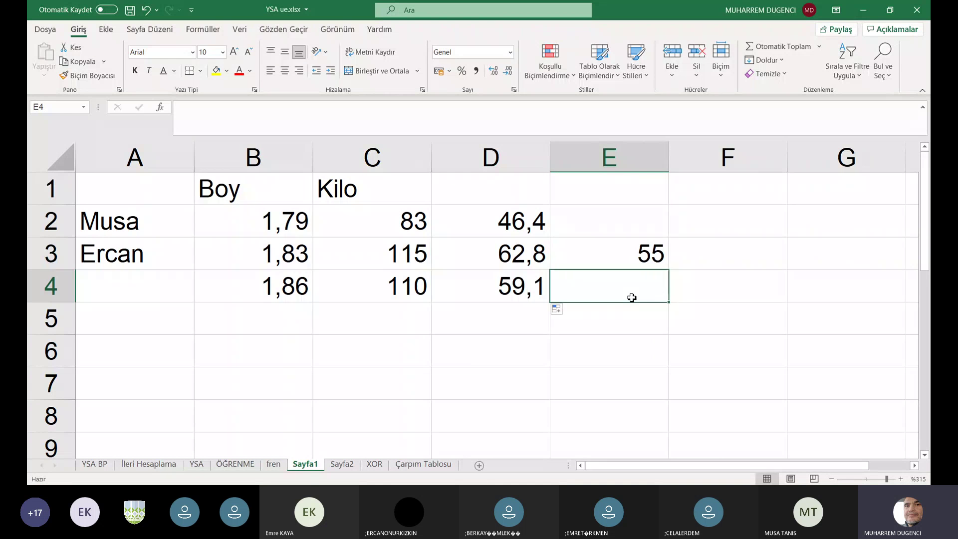
{"action": "type", "text": "54"}
{"action": "left_click", "coordinate": [592, 329]}
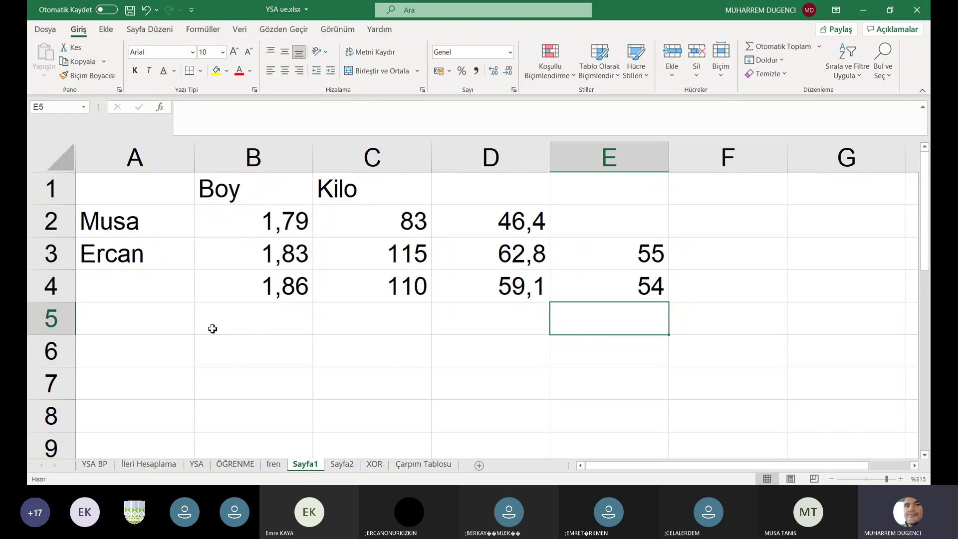
{"action": "left_click", "coordinate": [122, 279]}
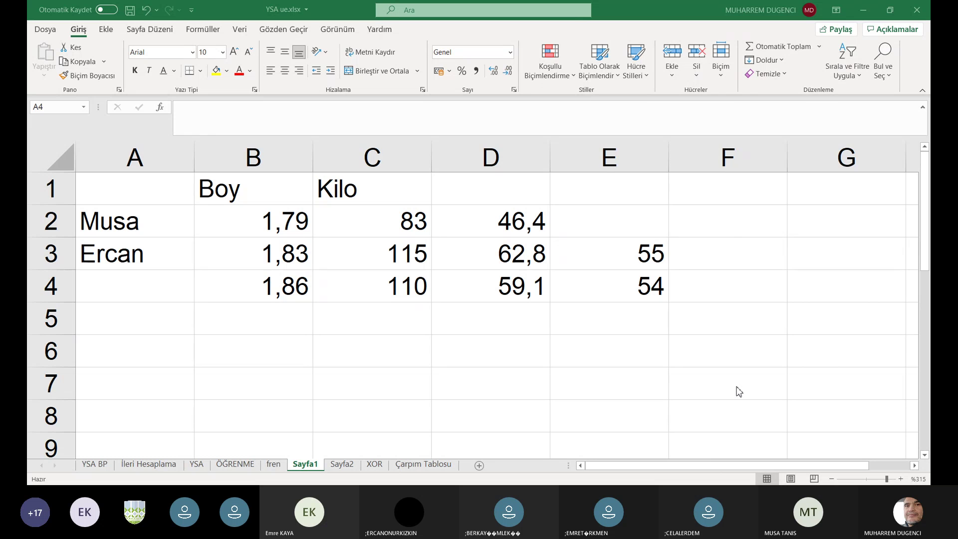
Enter the fourth person's height 1,82 in cell B5 and weight 84 in cell C5
{"action": "left_click", "coordinate": [877, 16]}
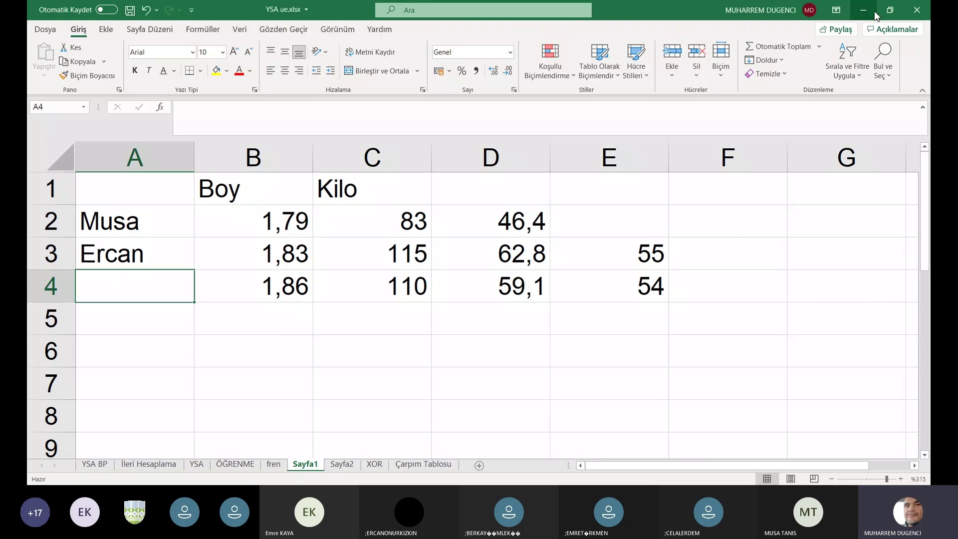
{"action": "left_click", "coordinate": [283, 326]}
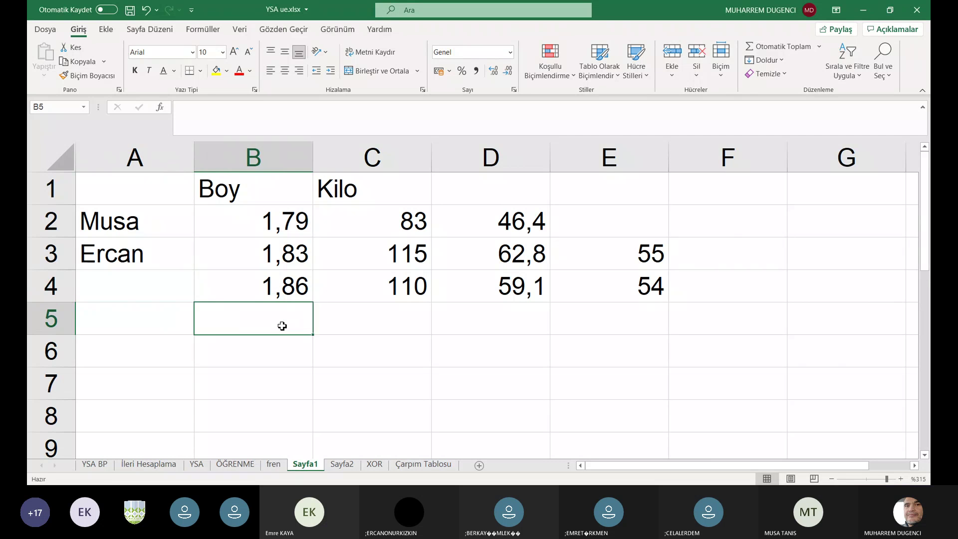
{"action": "type", "text": "1,8"}
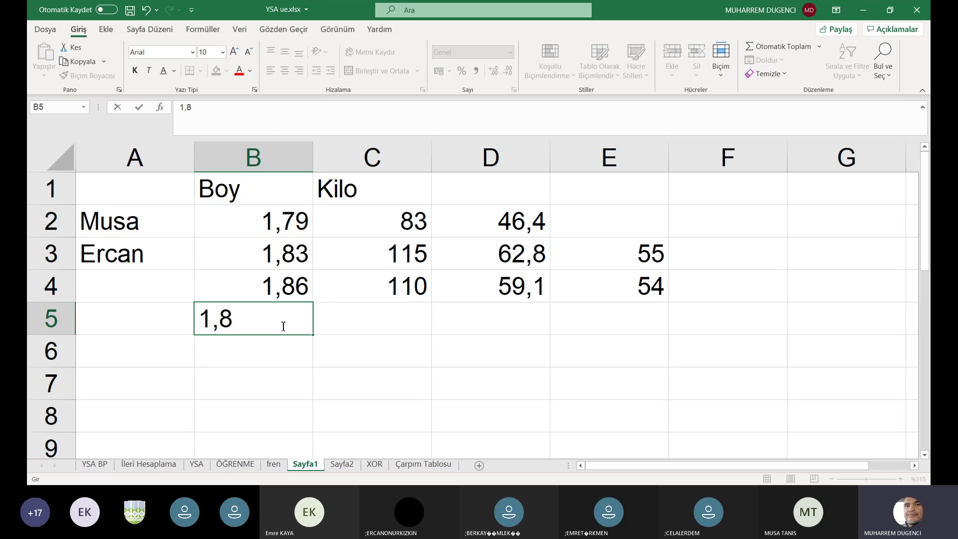
{"action": "type", "text": "2"}
{"action": "left_click", "coordinate": [376, 320]}
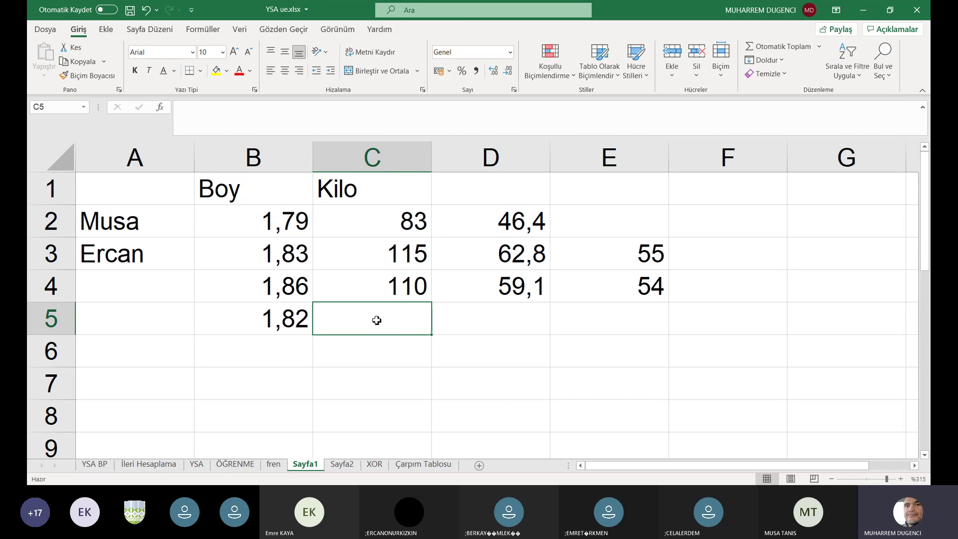
{"action": "type", "text": "84"}
{"action": "key", "text": "Return"}
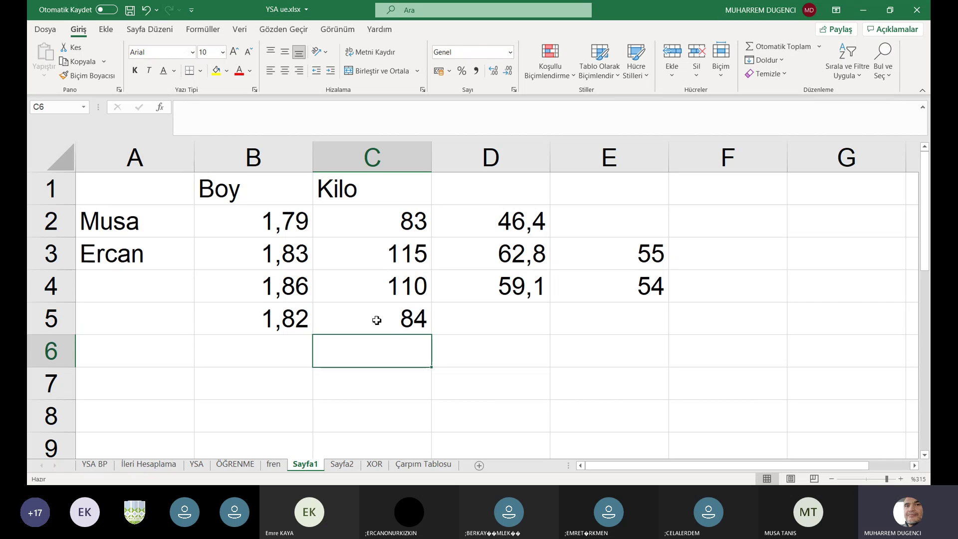
Fill the weight-to-height ratio formula from cell D4 down to D5
{"action": "left_click", "coordinate": [491, 281]}
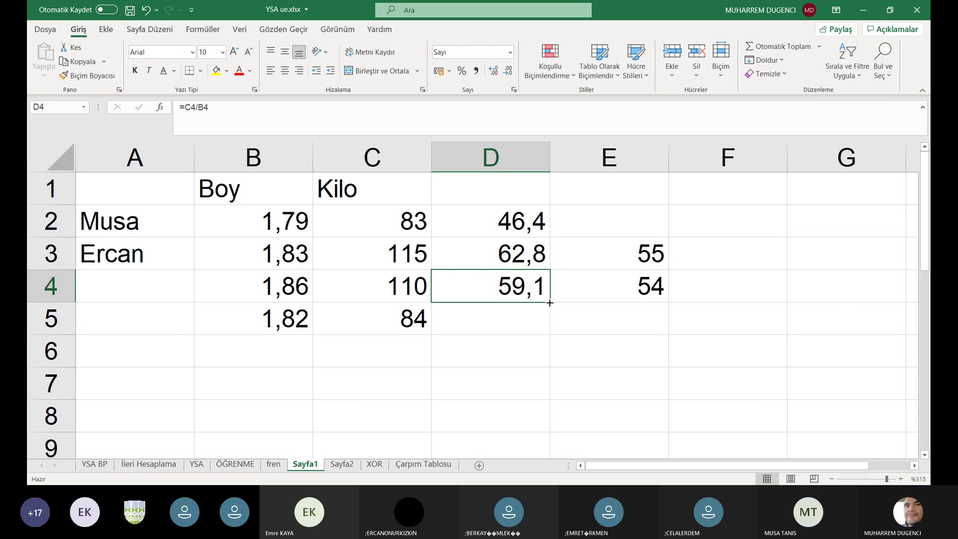
{"action": "left_click_drag", "start_coordinate": [549, 302], "coordinate": [548, 335]}
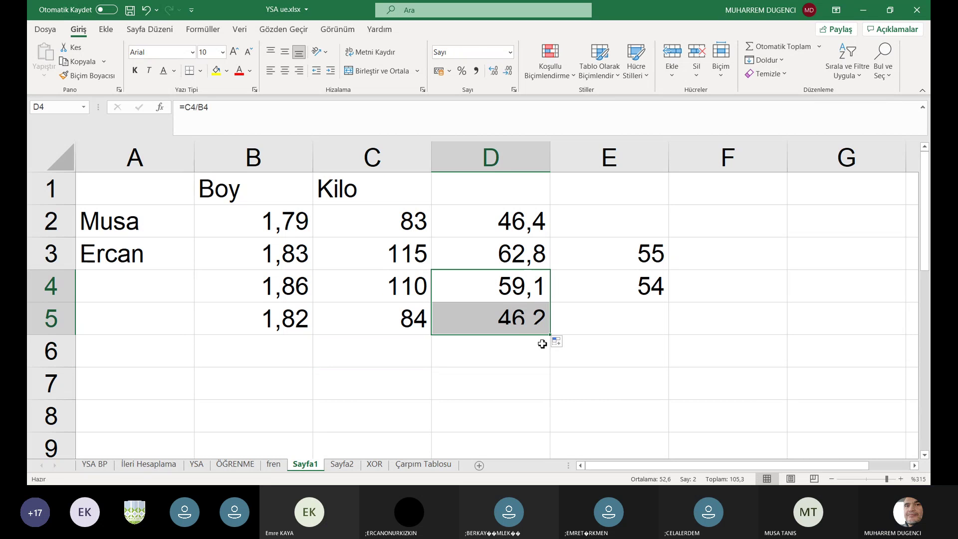
{"action": "left_click", "coordinate": [515, 391]}
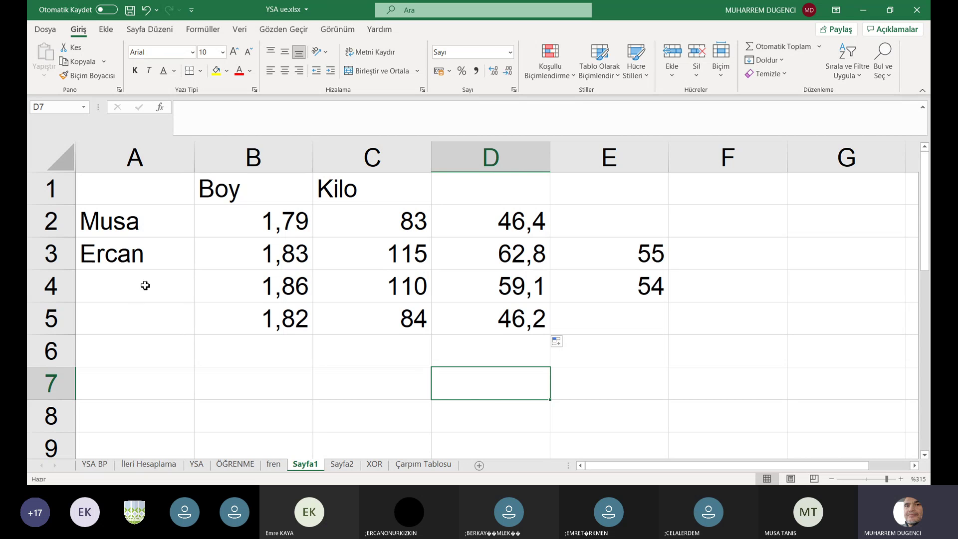
Enter the fourth person's first name in cell A5 and the value 52 in cell E5
{"action": "left_click", "coordinate": [132, 315]}
{"action": "type", "text": "Berkay"}
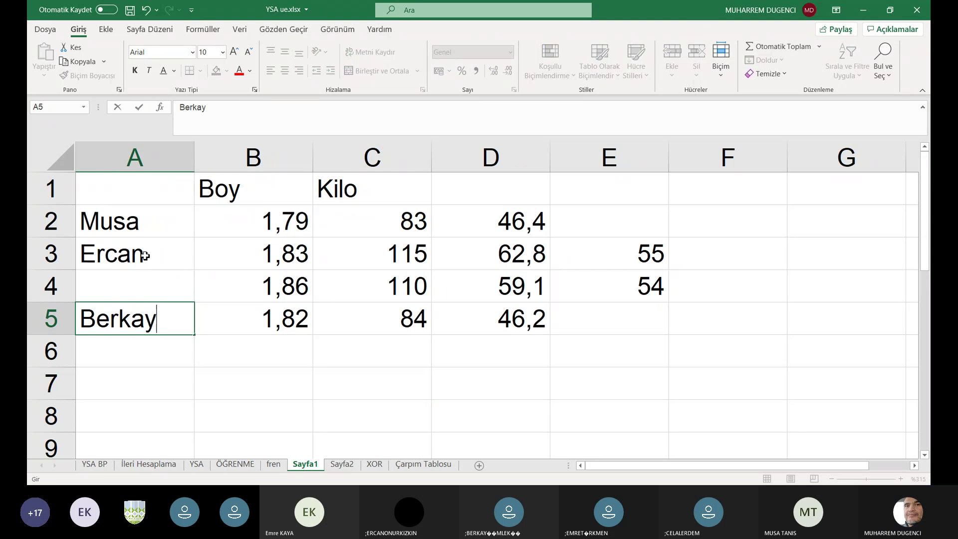
{"action": "left_click", "coordinate": [253, 366]}
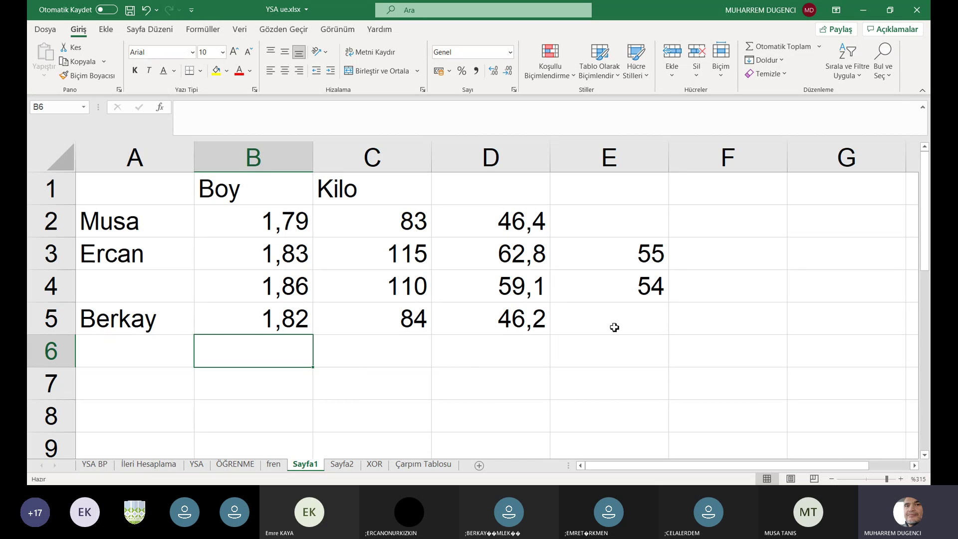
{"action": "left_click", "coordinate": [639, 322]}
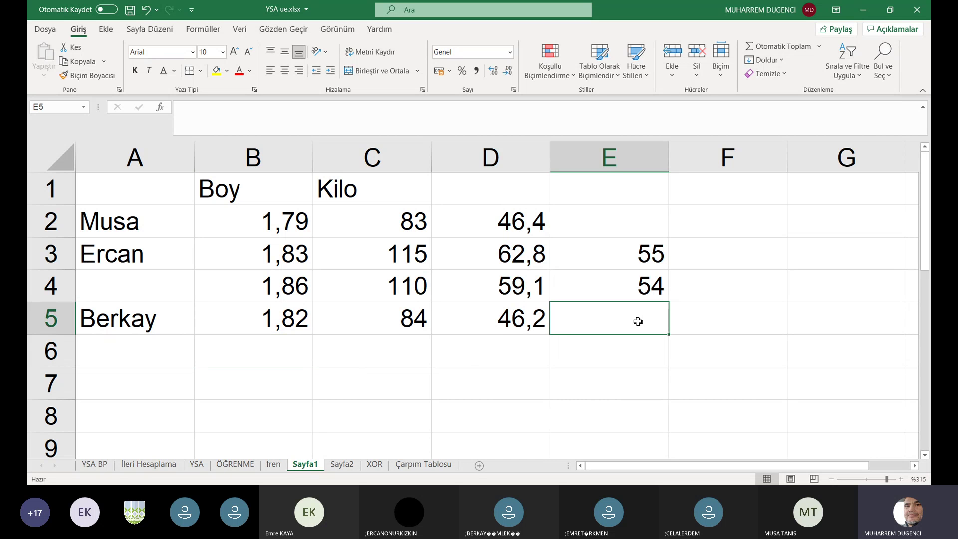
{"action": "type", "text": "52"}
{"action": "key", "text": "Return"}
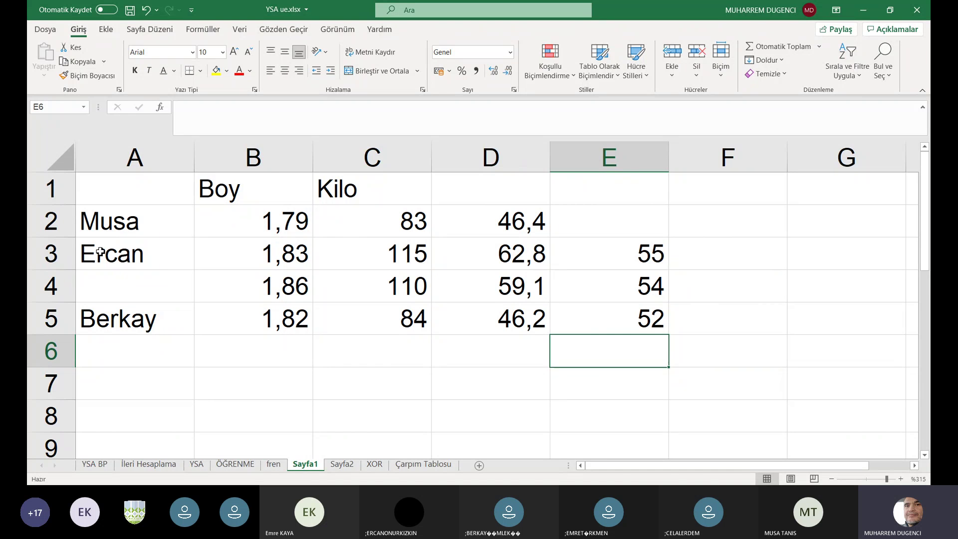
{"action": "left_click_drag", "start_coordinate": [103, 253], "coordinate": [555, 251]}
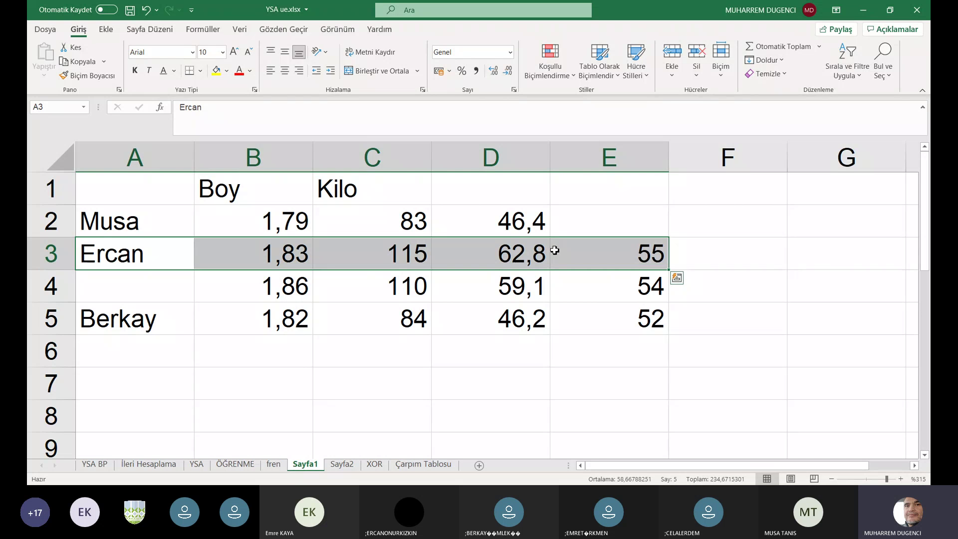
{"action": "left_click", "coordinate": [512, 320]}
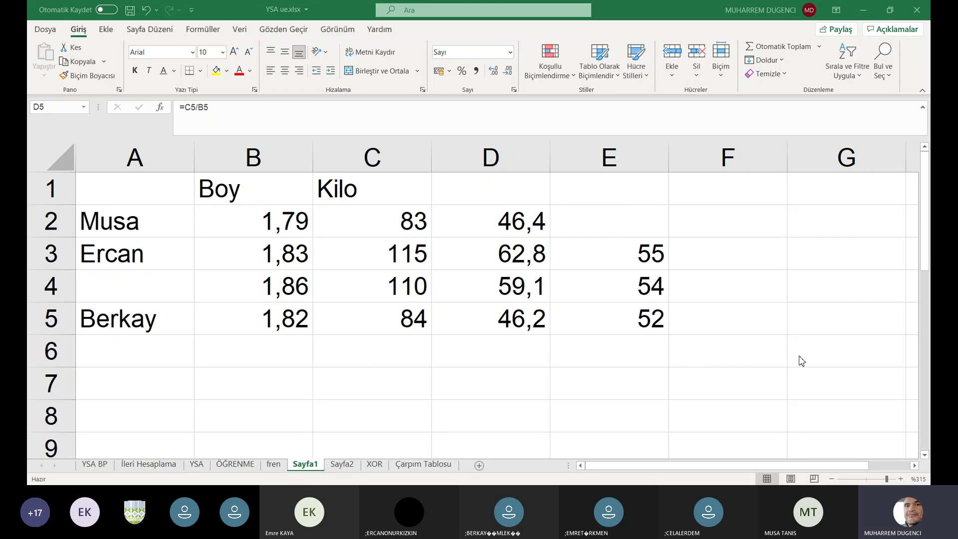
{"action": "left_click", "coordinate": [876, 10]}
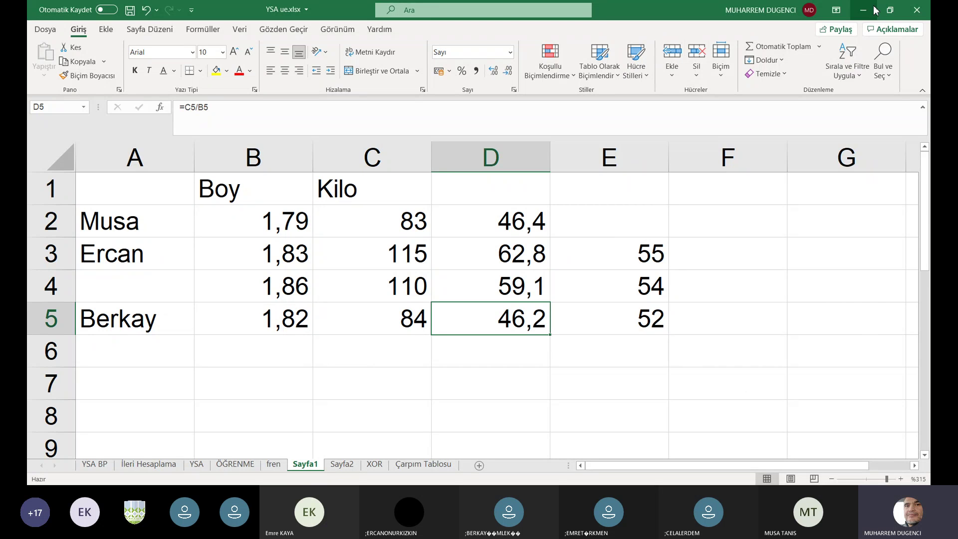
Enter the fifth person's height 1,70 in cell B6 and weight 80 in cell C6
{"action": "left_click", "coordinate": [259, 357]}
{"action": "type", "text": "1,70"}
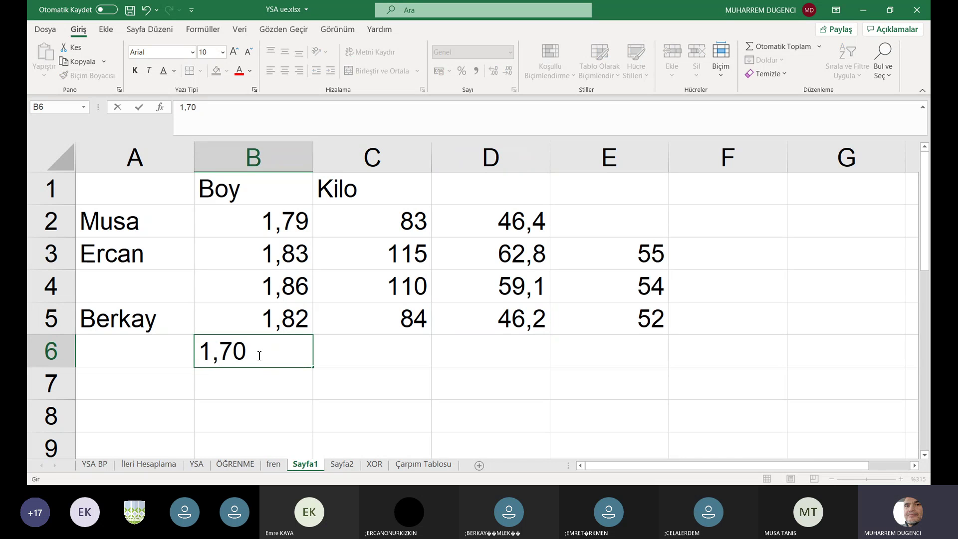
{"action": "key", "text": "Tab"}
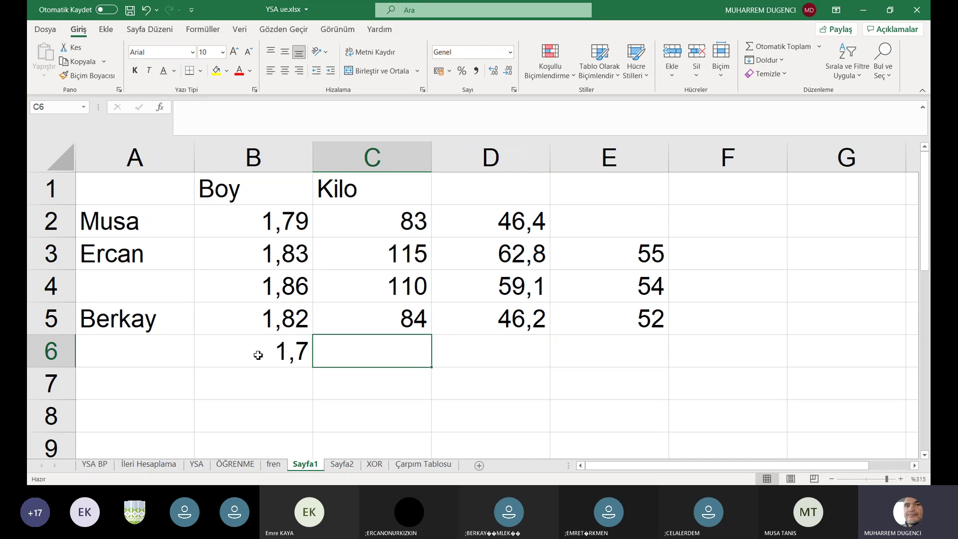
{"action": "type", "text": "80"}
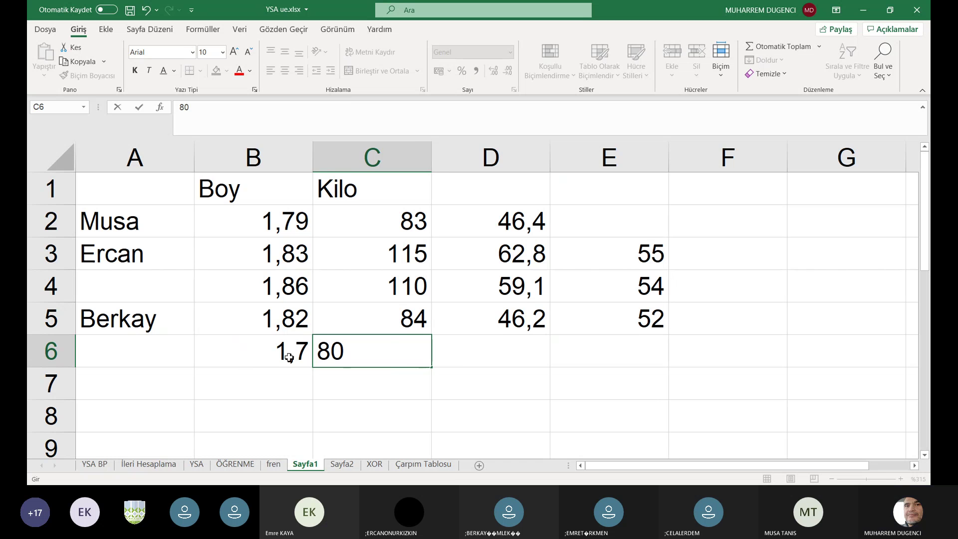
{"action": "left_click", "coordinate": [460, 355]}
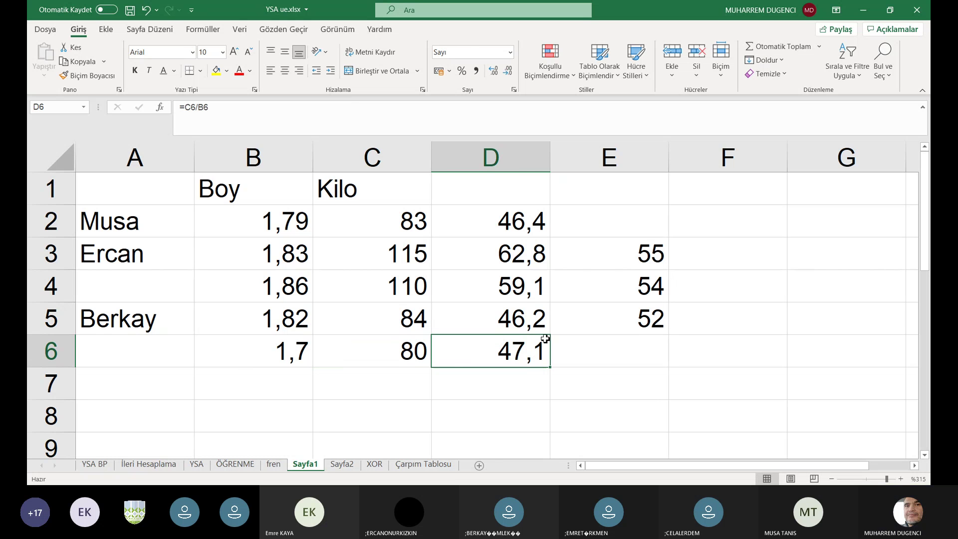
{"action": "left_click", "coordinate": [484, 415]}
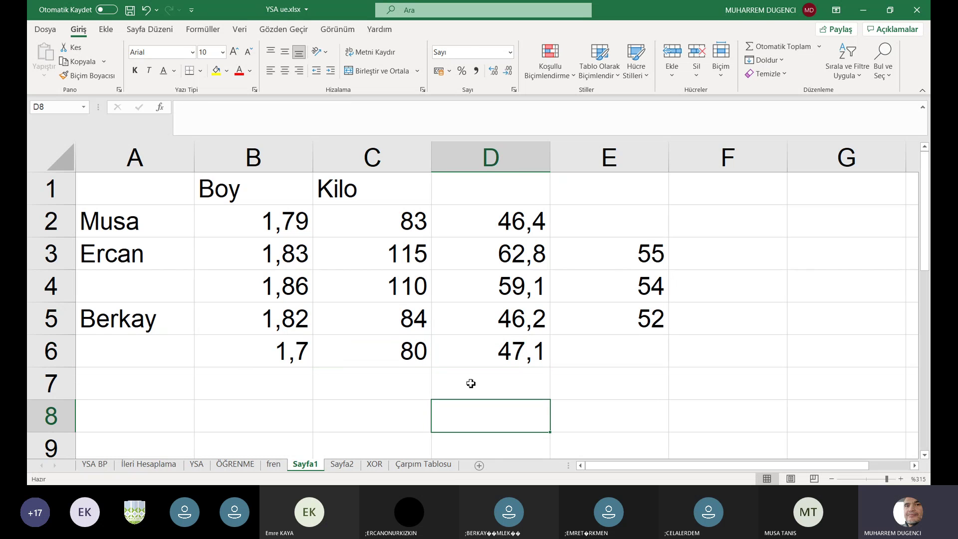
Enter the value 52 in cell E6 for the fifth person
{"action": "left_click", "coordinate": [633, 350]}
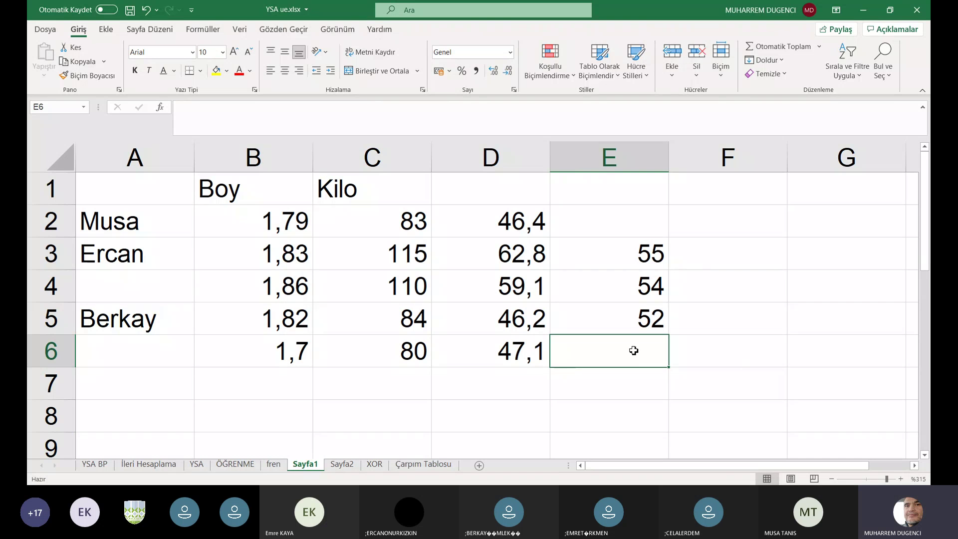
{"action": "type", "text": "5"}
{"action": "type", "text": "2"}
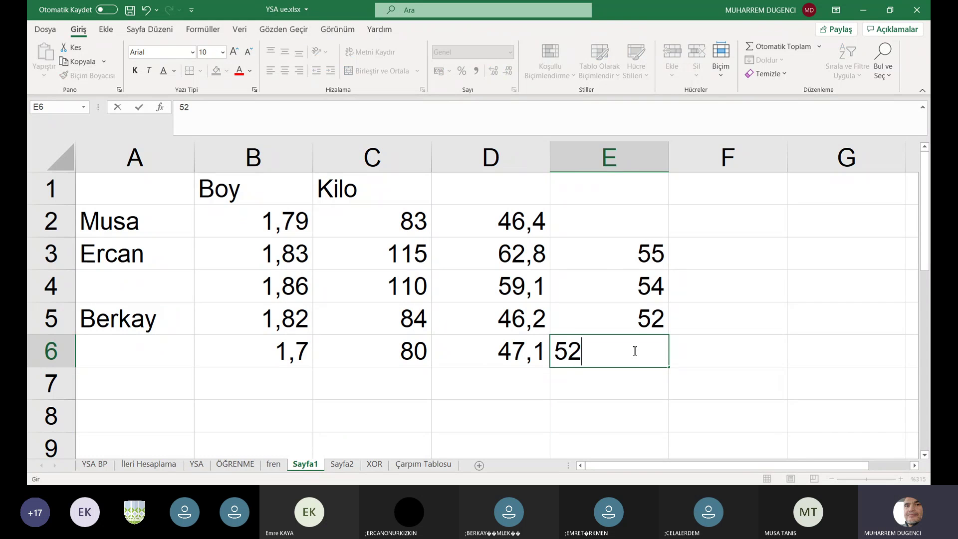
{"action": "left_click", "coordinate": [553, 418]}
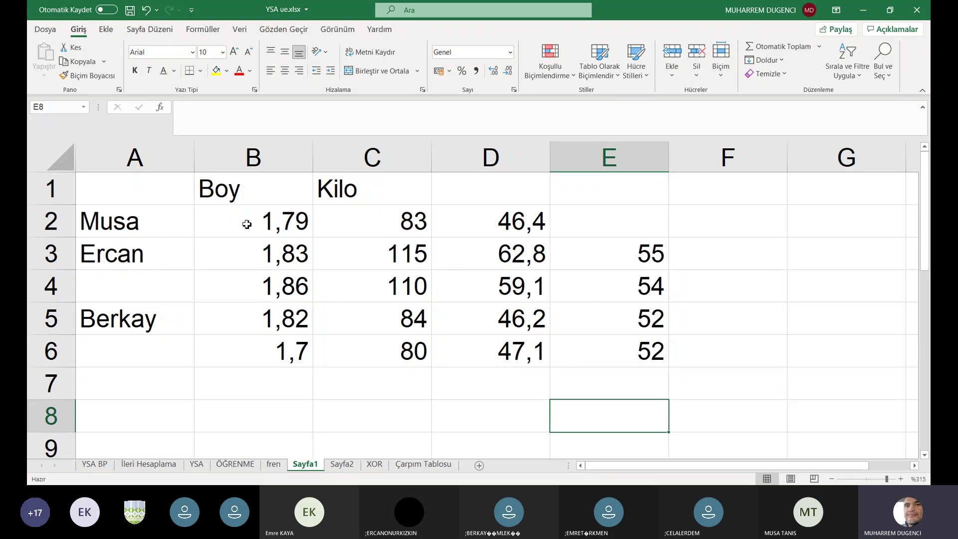
{"action": "left_click", "coordinate": [219, 227]}
{"action": "left_click_drag", "start_coordinate": [219, 227], "coordinate": [229, 342]}
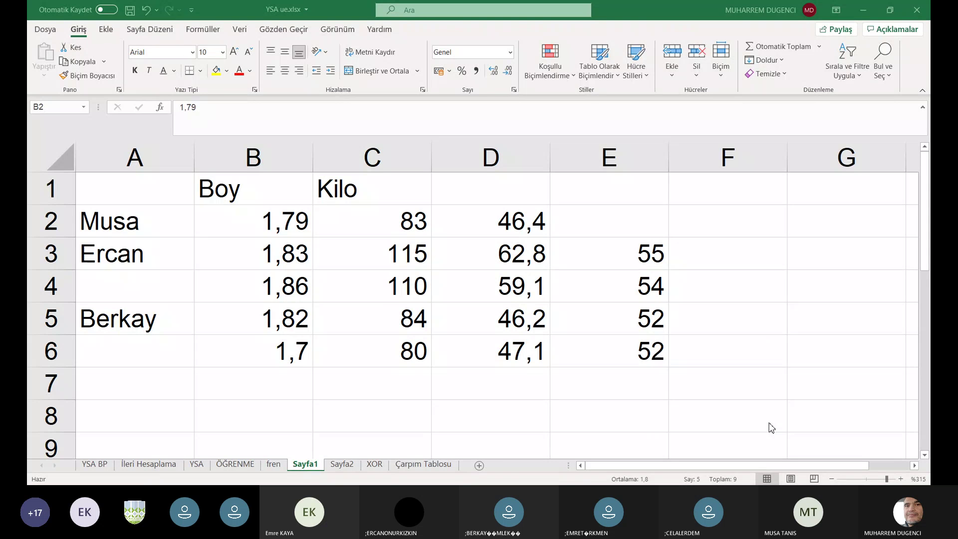
{"action": "left_click", "coordinate": [872, 18]}
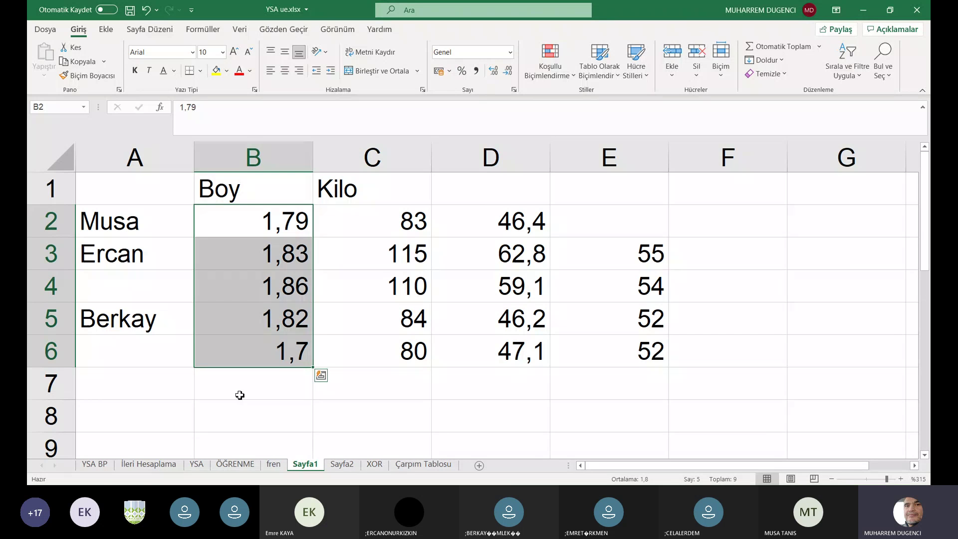
{"action": "left_click", "coordinate": [132, 388]}
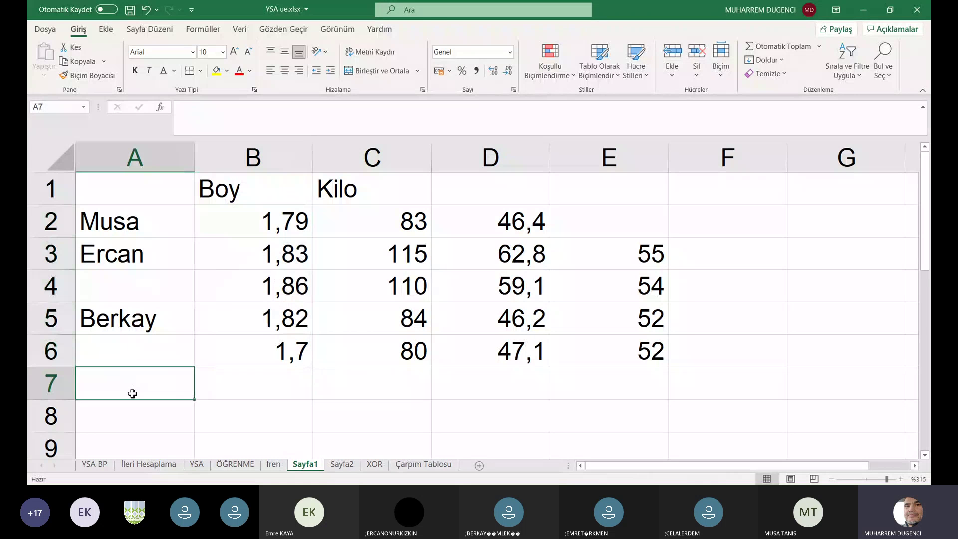
Start a separate row with a new person's first name in cell A8 and height 1,76 in cell B8
{"action": "left_click", "coordinate": [127, 430]}
{"action": "type", "text": "EMRE"}
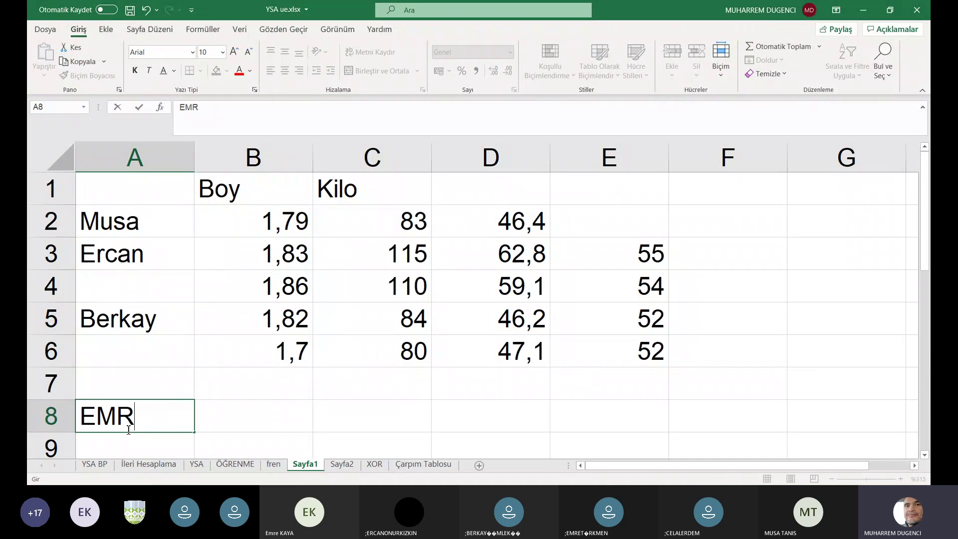
{"action": "left_click", "coordinate": [248, 421]}
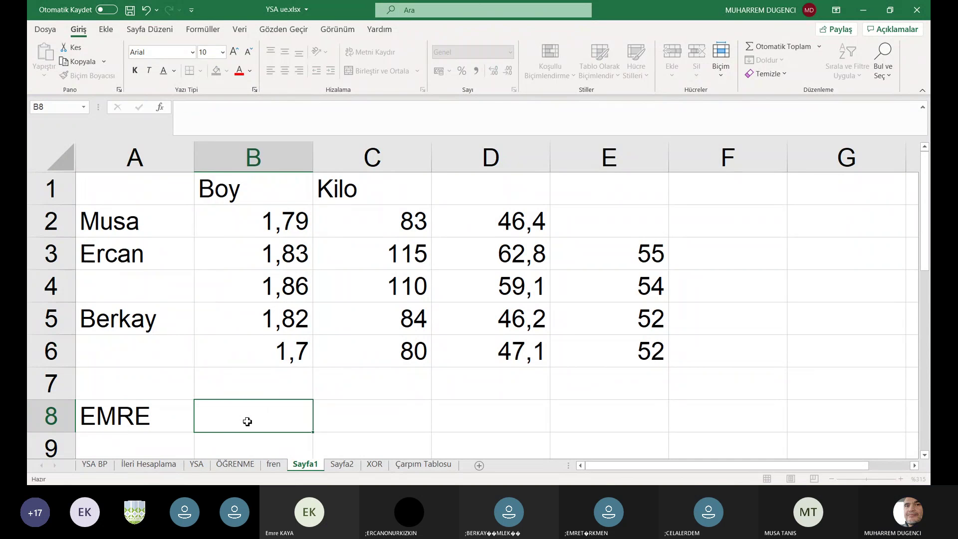
{"action": "type", "text": "1,76"}
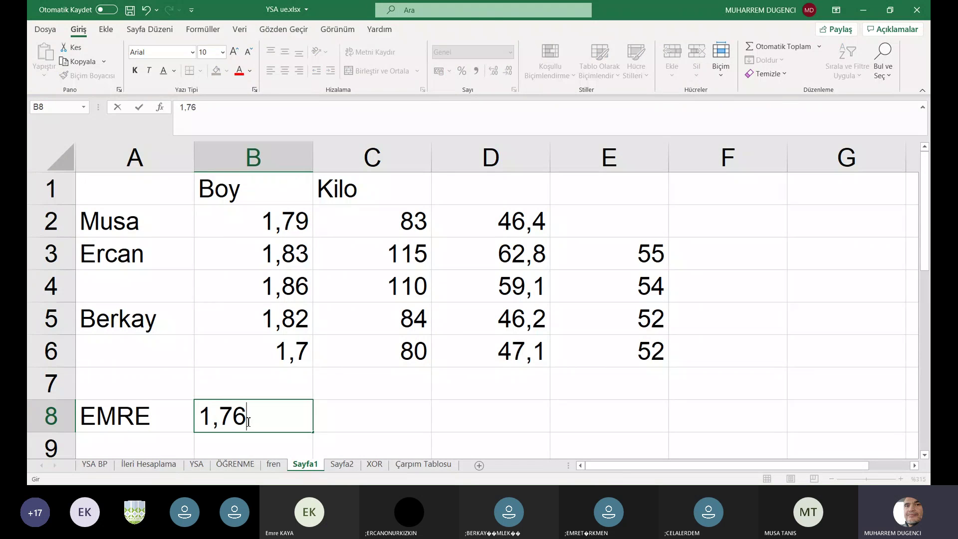
Calculate the new person's weight in cell C8 with the formula =E6*B8
{"action": "left_click", "coordinate": [371, 419]}
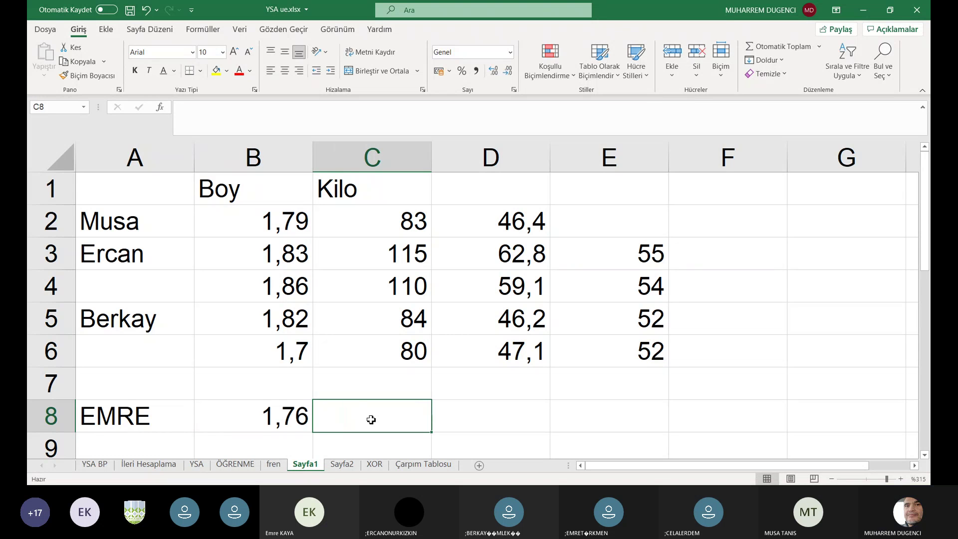
{"action": "type", "text": "="}
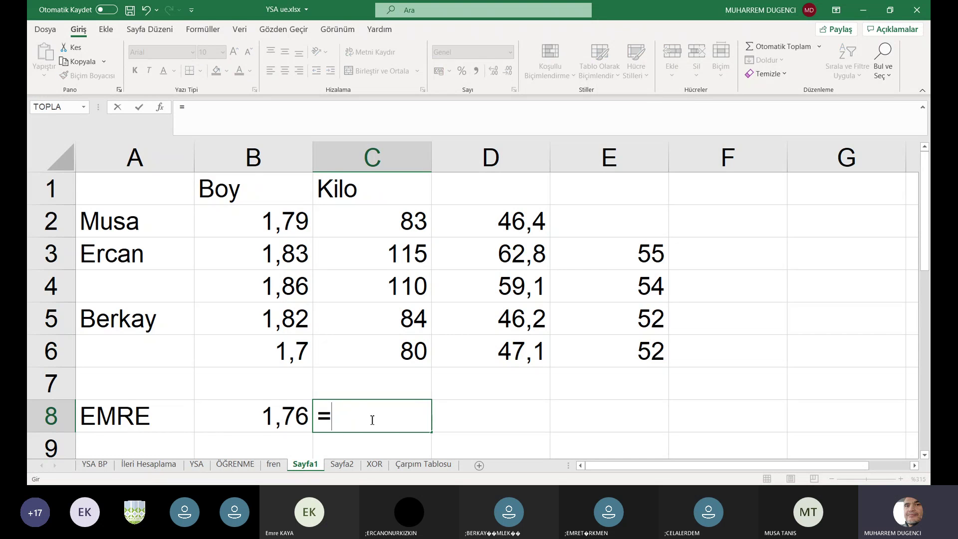
{"action": "left_click", "coordinate": [621, 364]}
{"action": "type", "text": "*"}
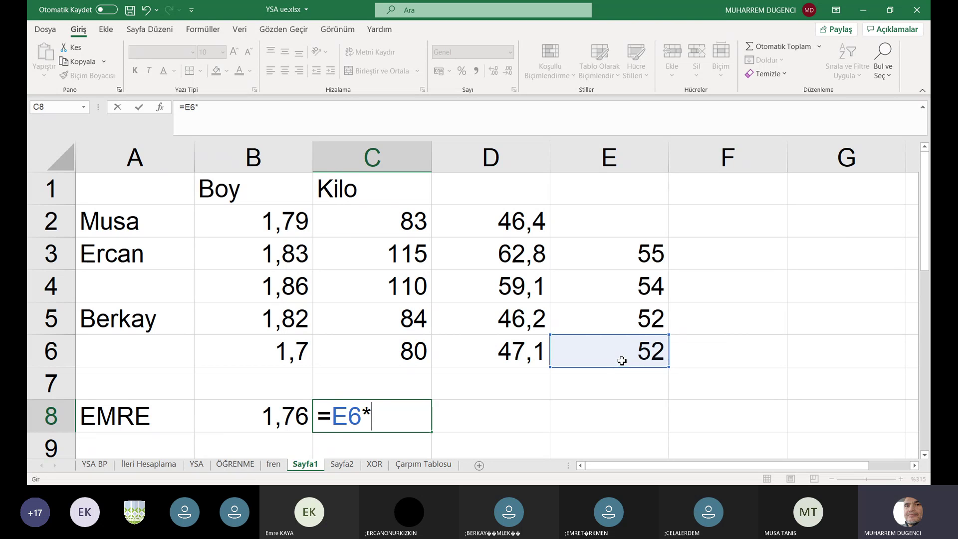
{"action": "left_click", "coordinate": [286, 412]}
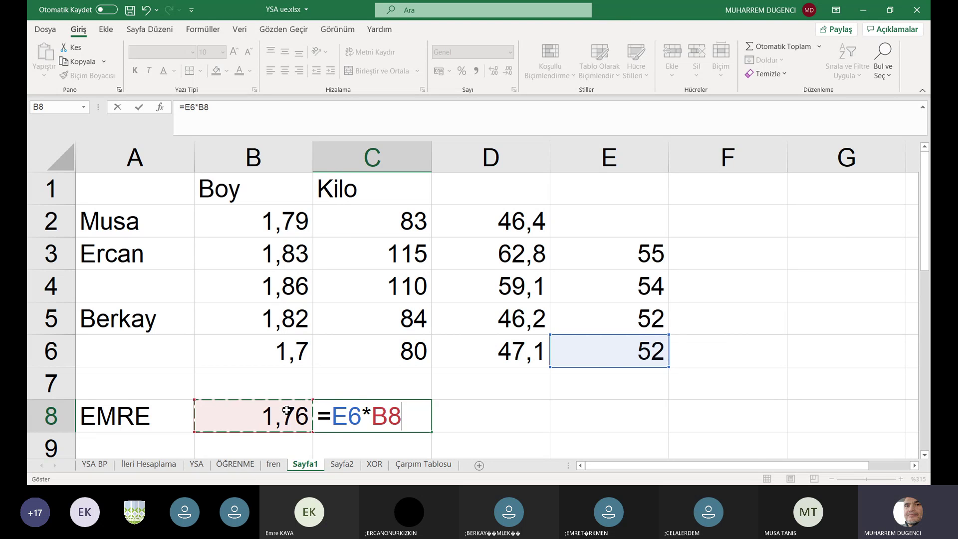
{"action": "key", "text": "Return"}
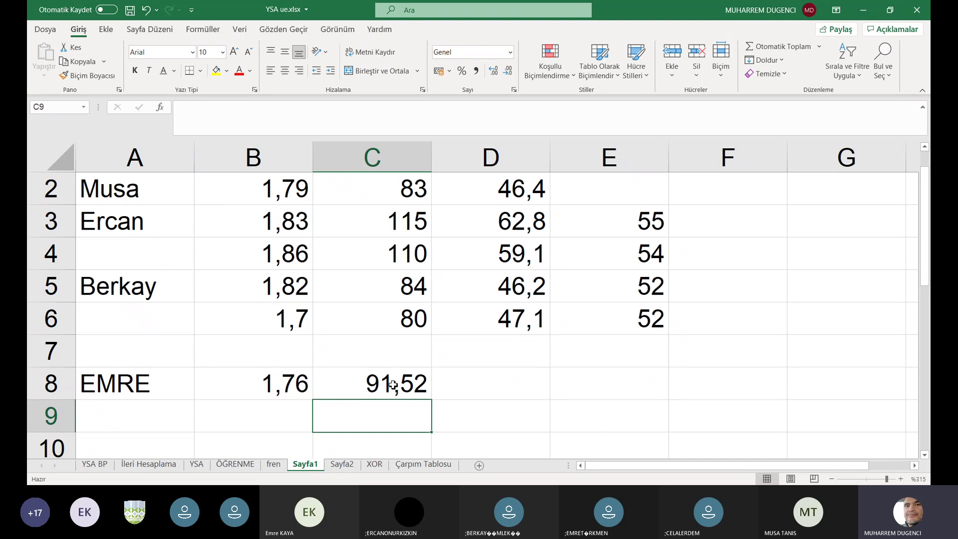
{"action": "left_click", "coordinate": [393, 385]}
{"action": "left_click_drag", "start_coordinate": [227, 375], "coordinate": [360, 384]}
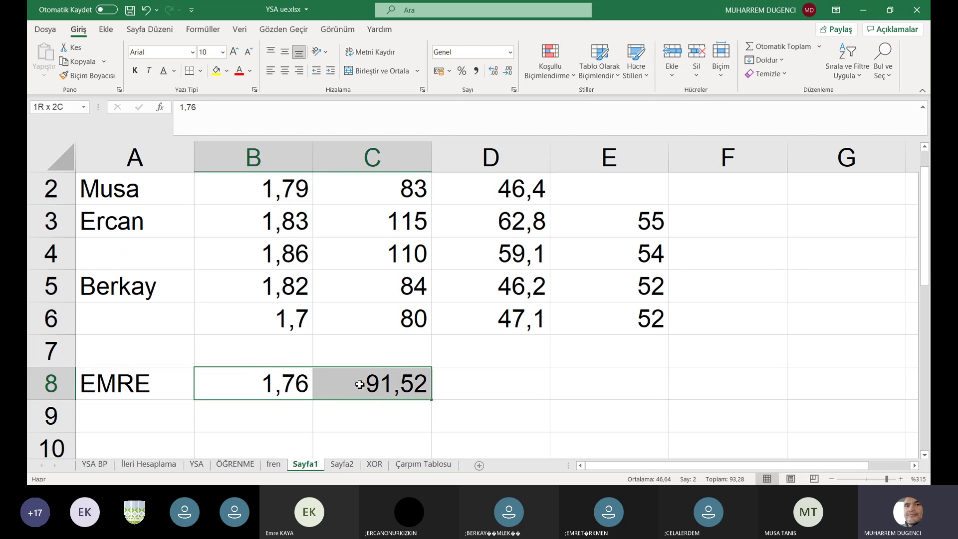
Fill the new person's height and weight cells B8:C8 with yellow
{"action": "left_click", "coordinate": [216, 71]}
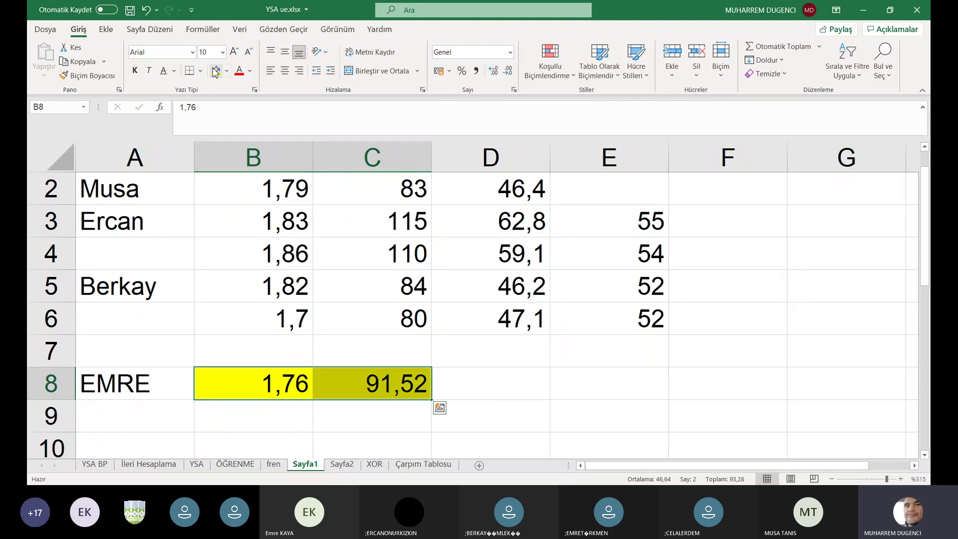
{"action": "left_click", "coordinate": [371, 435]}
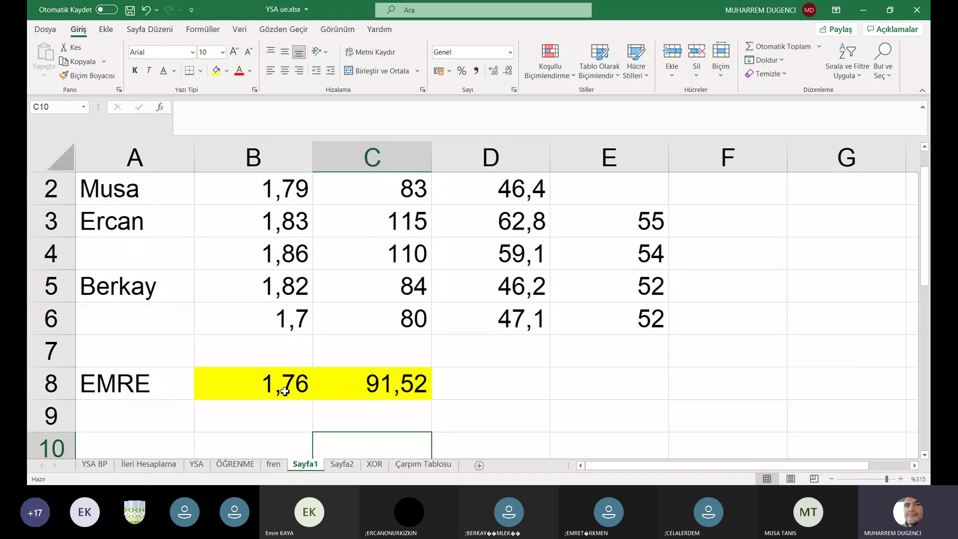
{"action": "left_click", "coordinate": [374, 394]}
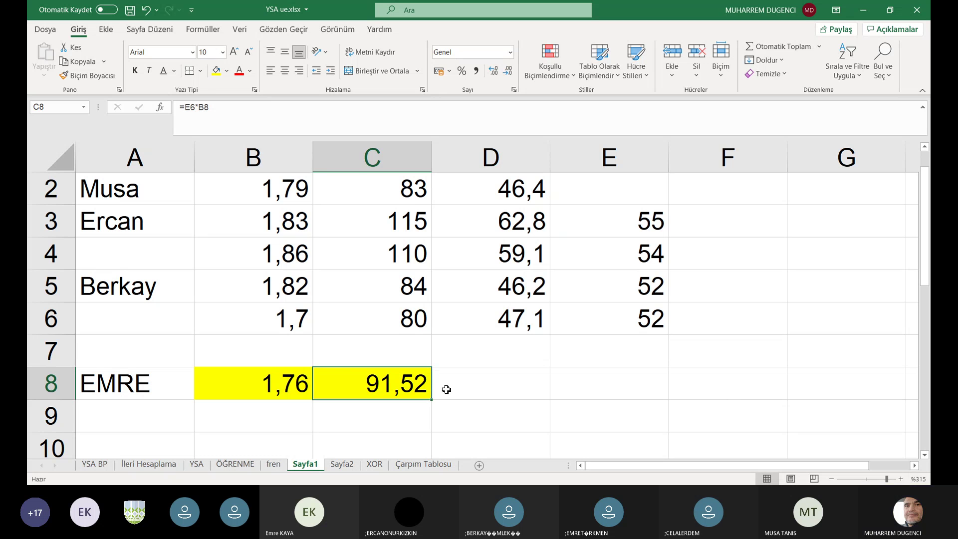
Enter the value 78 in cell D8, next to the new person's estimated weight
{"action": "left_click", "coordinate": [480, 391]}
{"action": "type", "text": "78"}
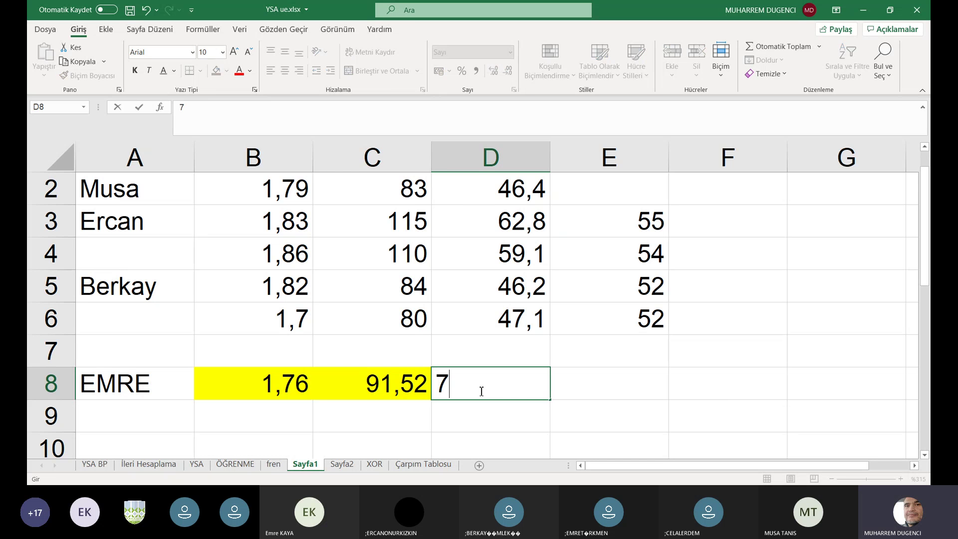
{"action": "left_click", "coordinate": [521, 421]}
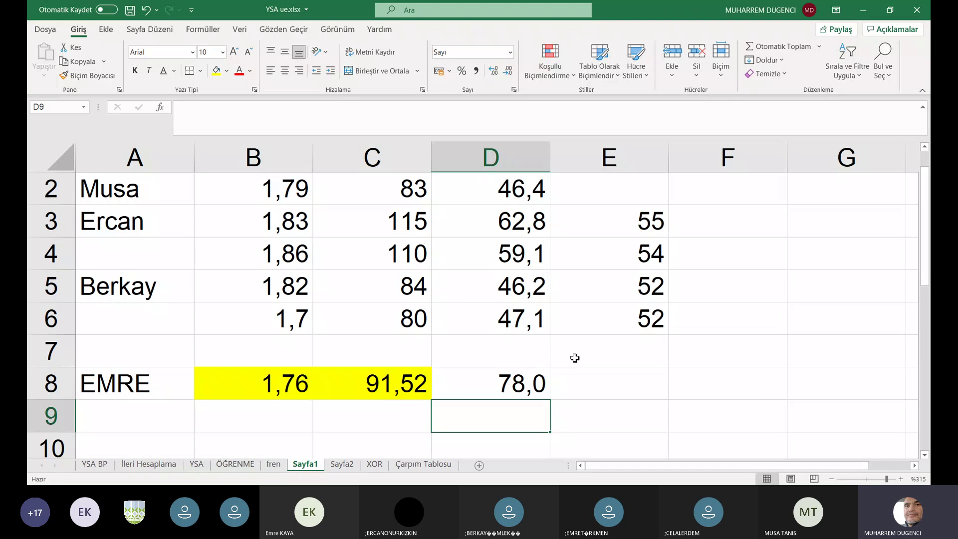
Examine the estimate in row 8 against the heights, weights, ratios and adjusted coefficients in rows 2 to 6
{"action": "left_click", "coordinate": [369, 390]}
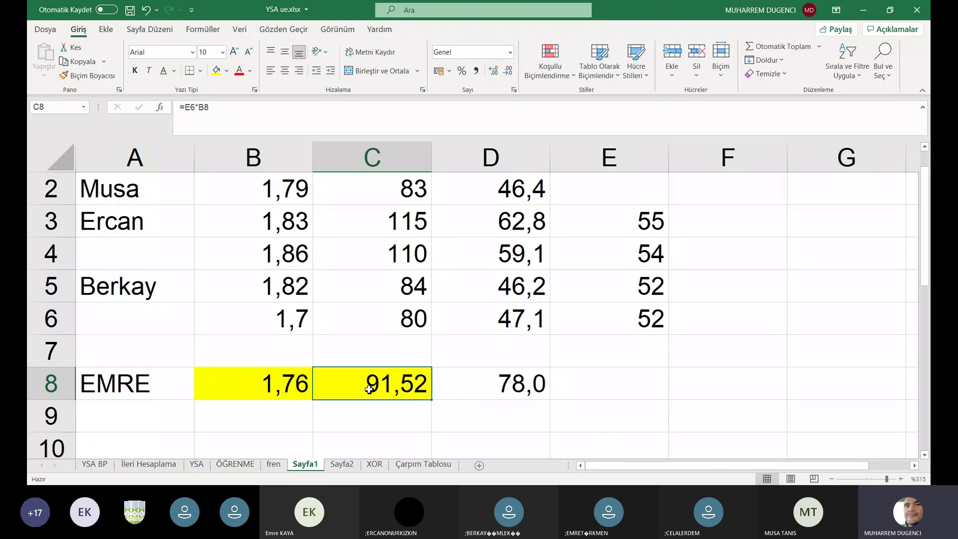
{"action": "left_click", "coordinate": [522, 390]}
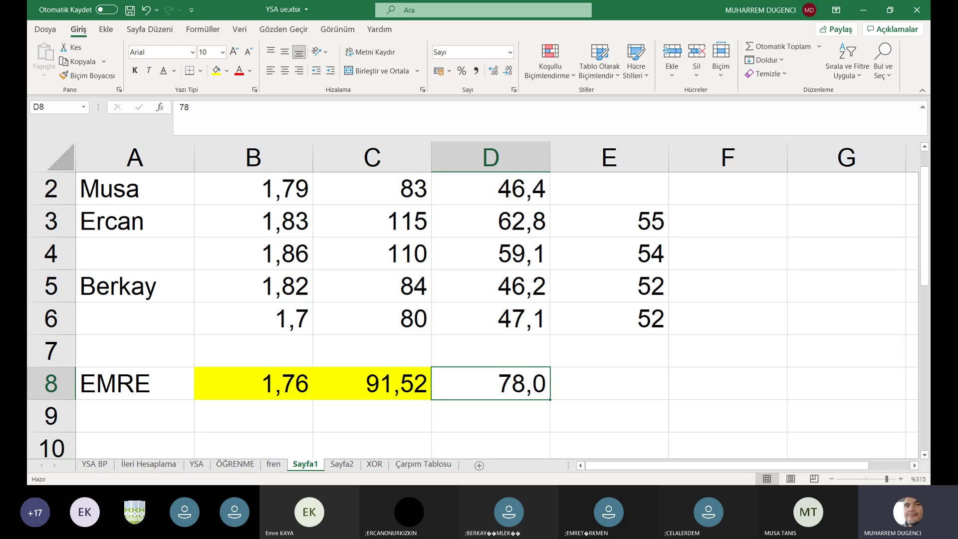
{"action": "left_click", "coordinate": [405, 307]}
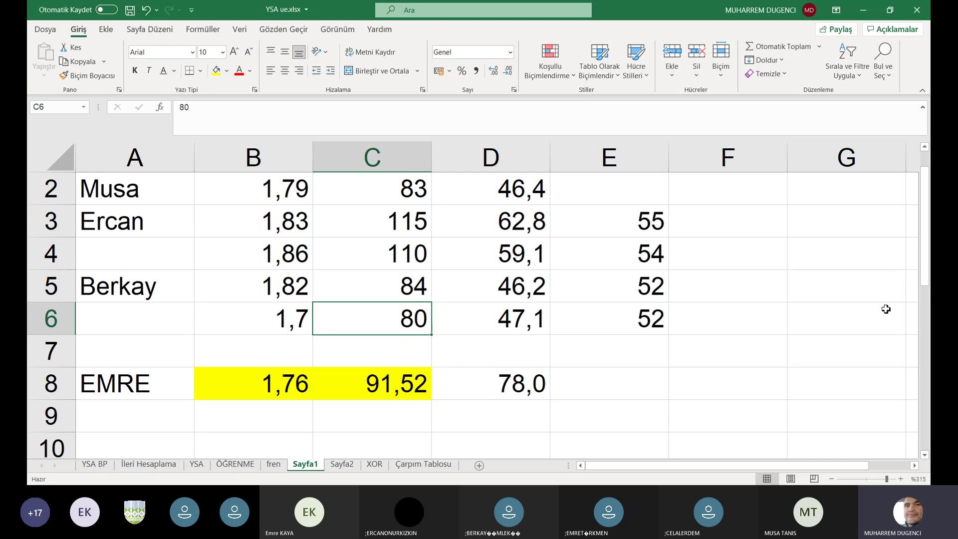
{"action": "left_click_drag", "start_coordinate": [926, 253], "coordinate": [926, 236]}
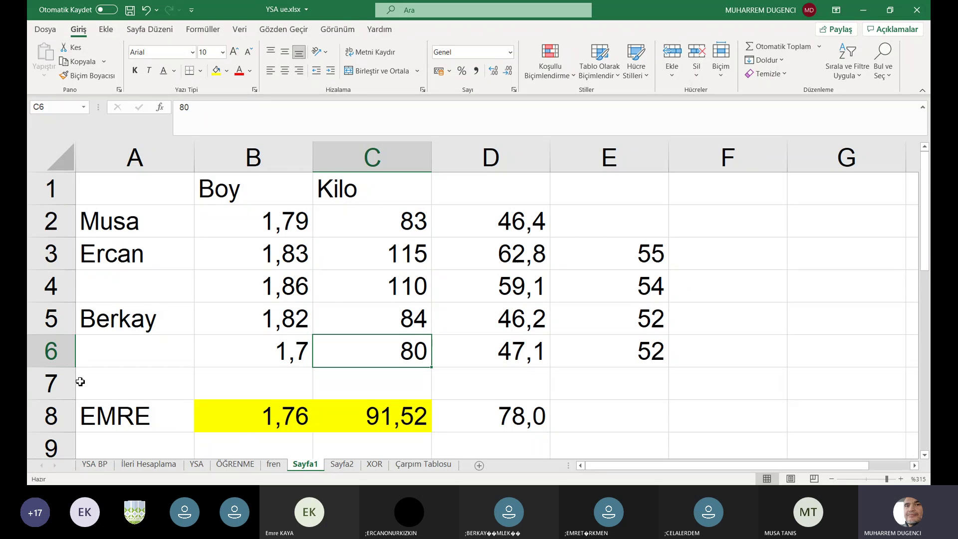
{"action": "left_click_drag", "start_coordinate": [249, 219], "coordinate": [371, 350]}
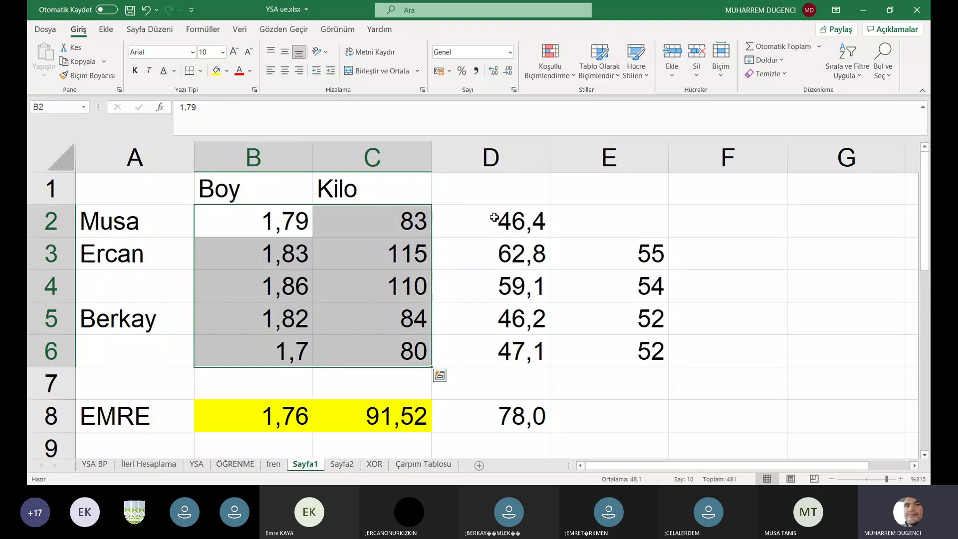
{"action": "left_click_drag", "start_coordinate": [496, 216], "coordinate": [596, 362]}
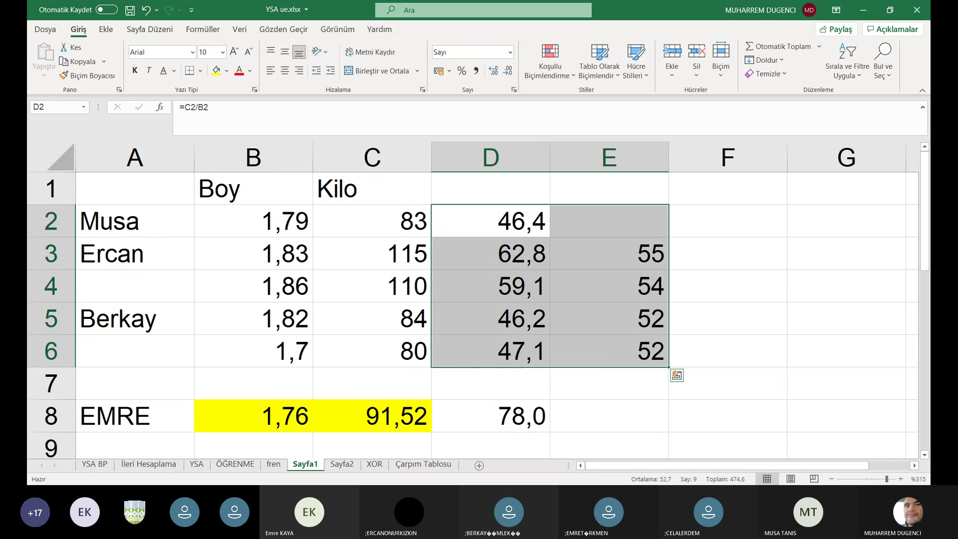
{"action": "left_click", "coordinate": [745, 315]}
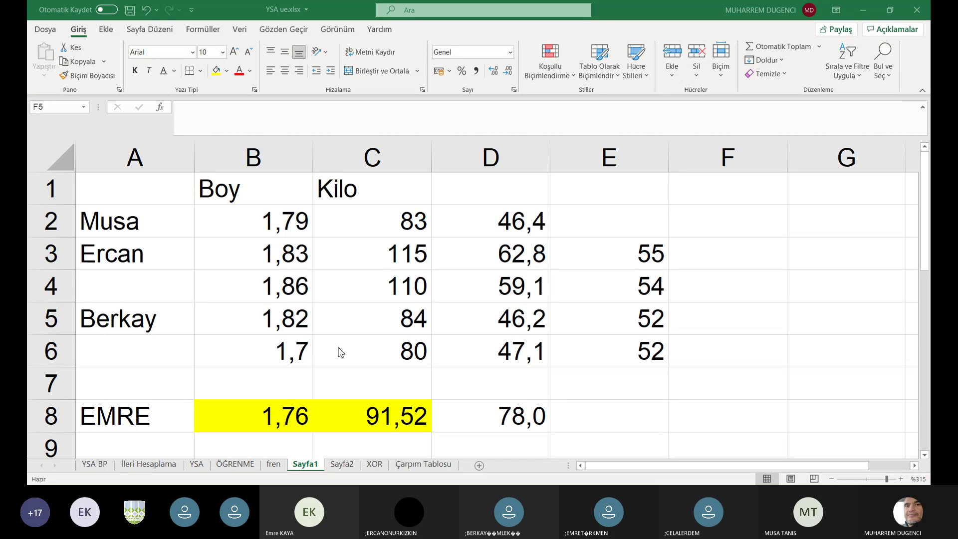
{"action": "left_click", "coordinate": [875, 16]}
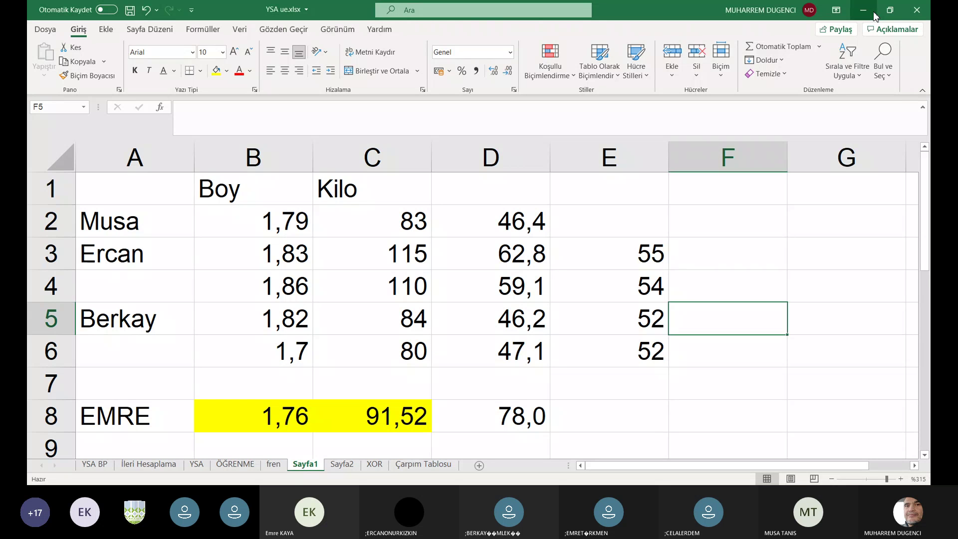
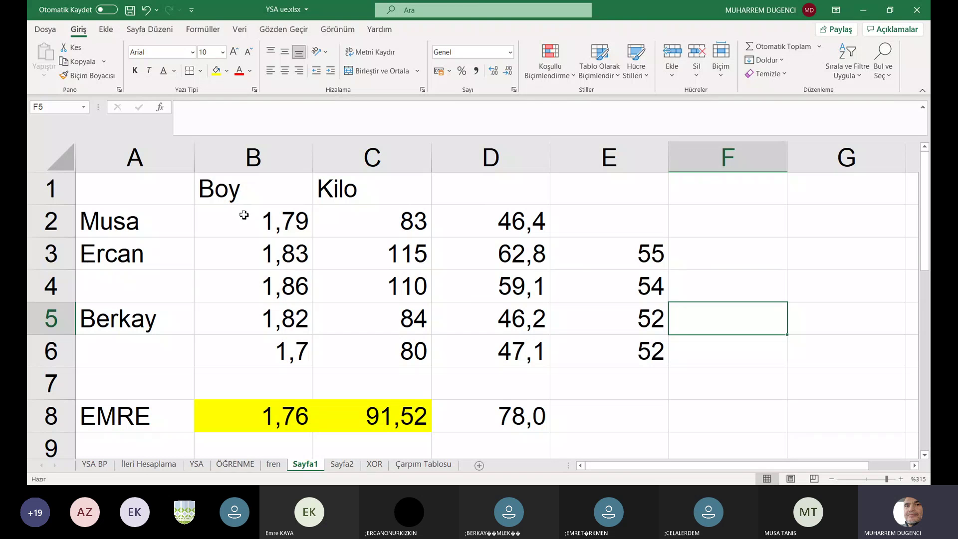
{"action": "left_click_drag", "start_coordinate": [244, 215], "coordinate": [330, 352]}
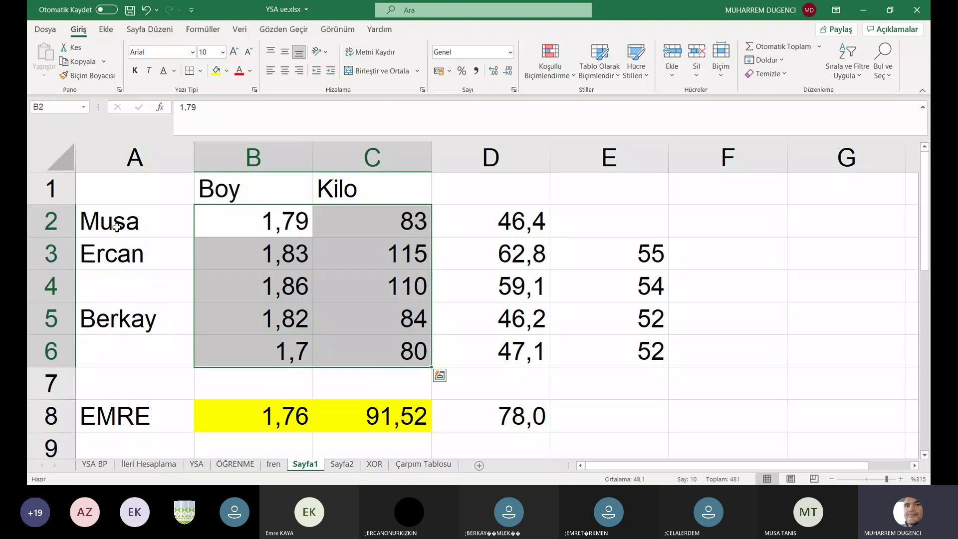
{"action": "left_click_drag", "start_coordinate": [130, 216], "coordinate": [346, 346]}
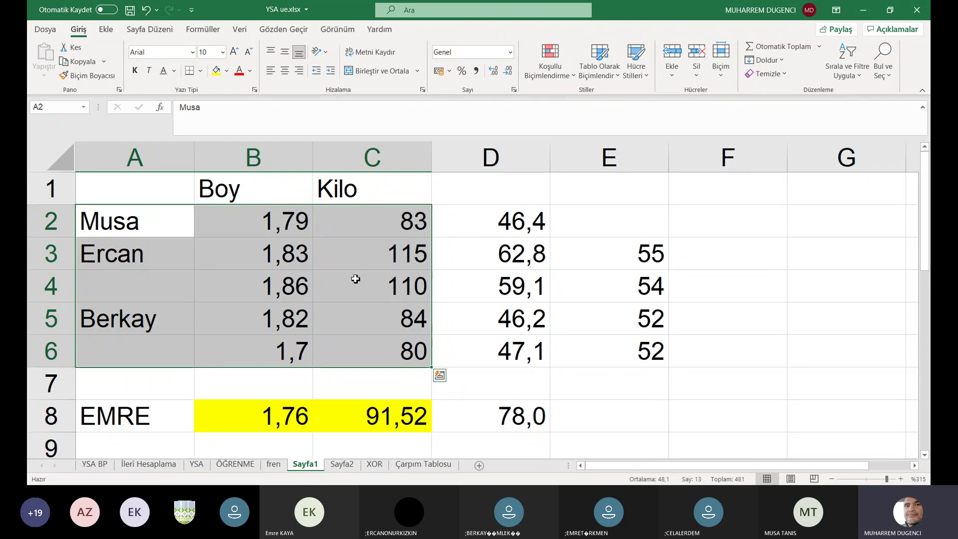
Delete the worksheet Sayfa1 permanently from the workbook
{"action": "right_click", "coordinate": [305, 464]}
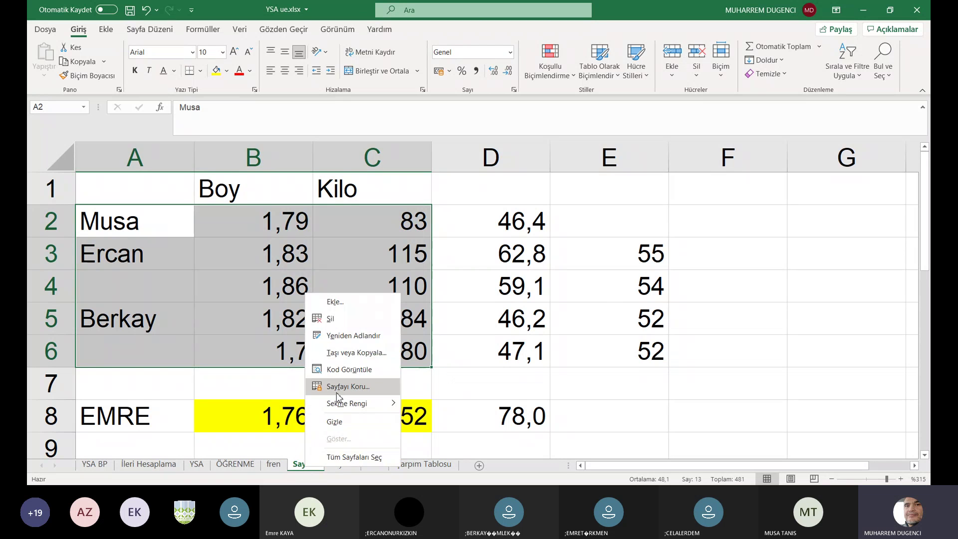
{"action": "left_click", "coordinate": [363, 325]}
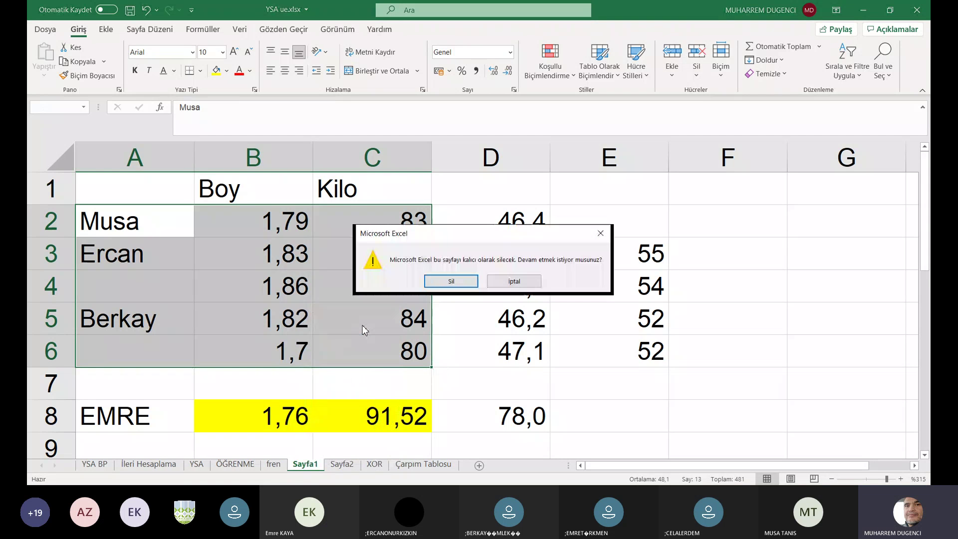
{"action": "left_click", "coordinate": [451, 281]}
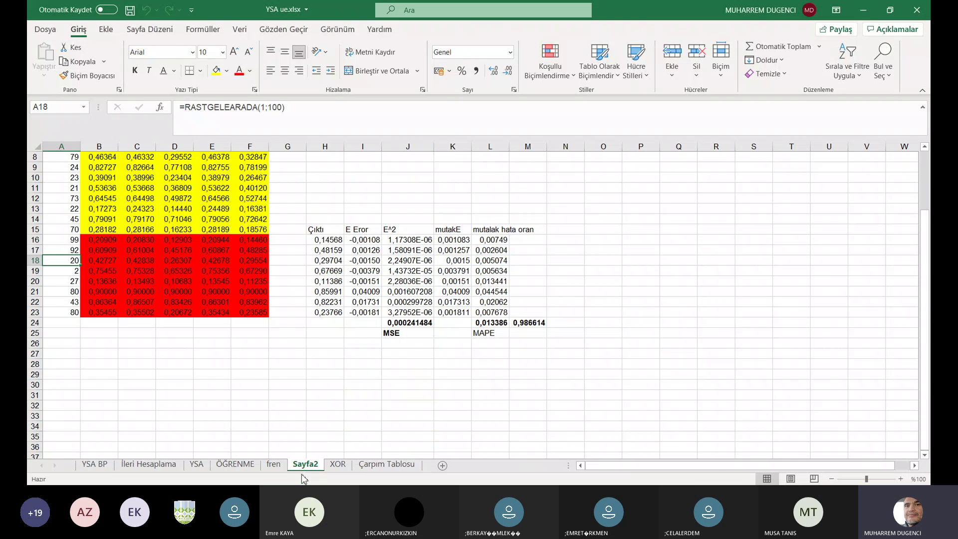
Examine the yellow data block B1:F15 on Sayfa2, starting from its first row
{"action": "left_click", "coordinate": [203, 200]}
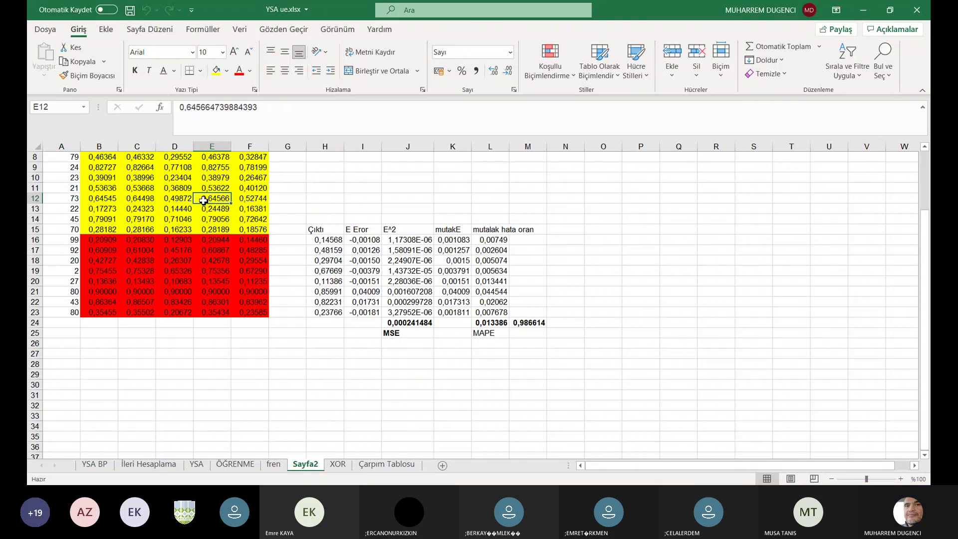
{"action": "key", "text": "Up"}
{"action": "key", "text": "Up"}
{"action": "key", "text": "Up"}
{"action": "key", "text": "Up"}
{"action": "key", "text": "Up"}
{"action": "key", "text": "Up"}
{"action": "key", "text": "Up"}
{"action": "key", "text": "Up"}
{"action": "key", "text": "Up"}
{"action": "key", "text": "Up"}
{"action": "key", "text": "Up"}
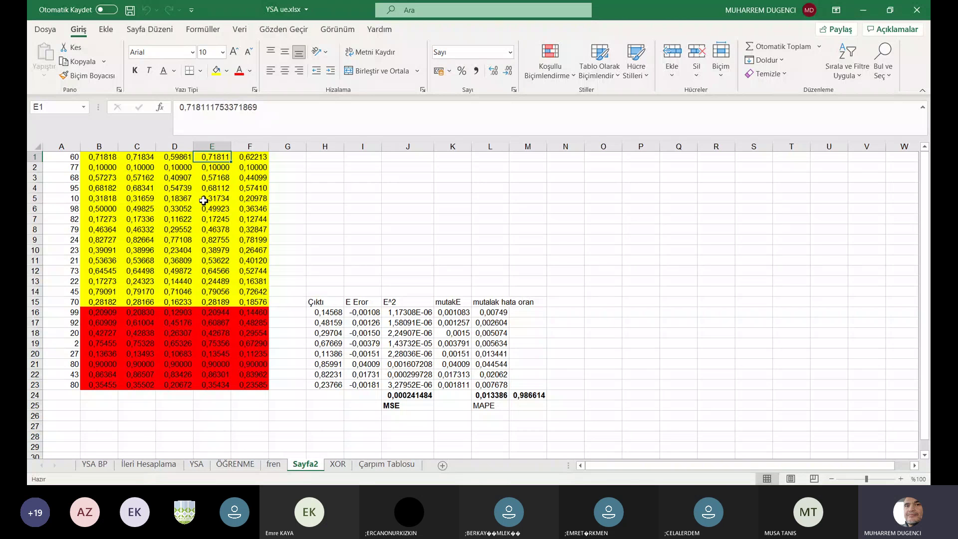
{"action": "left_click_drag", "start_coordinate": [99, 157], "coordinate": [248, 302]}
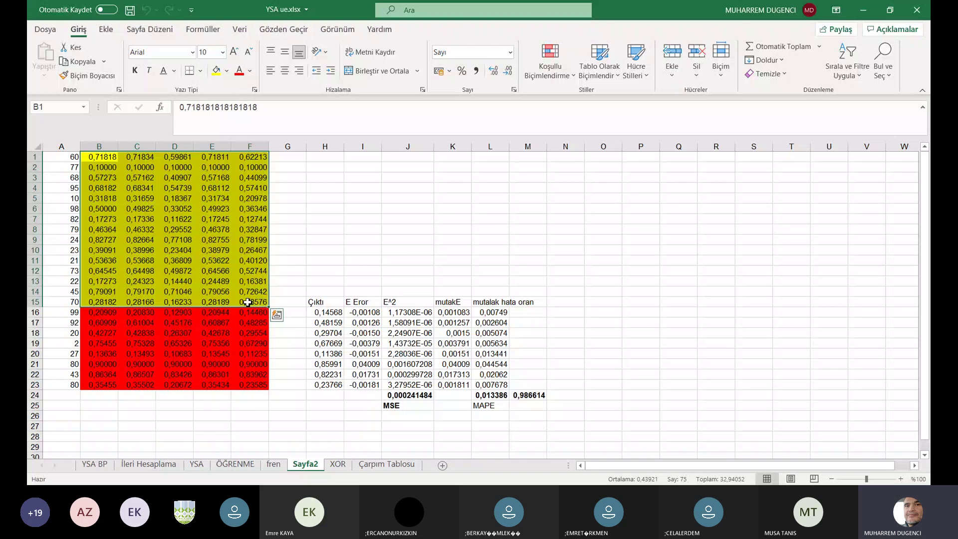
Look through the YSA BP sheet, from the neural network diagram down past the array code lines
{"action": "left_click", "coordinate": [95, 464]}
{"action": "key", "text": "Down"}
{"action": "key", "text": "Down"}
{"action": "key", "text": "Down"}
{"action": "key", "text": "Down"}
{"action": "key", "text": "Down"}
{"action": "key", "text": "Down"}
{"action": "key", "text": "Down"}
{"action": "key", "text": "Down"}
{"action": "key", "text": "Down"}
{"action": "key", "text": "Down"}
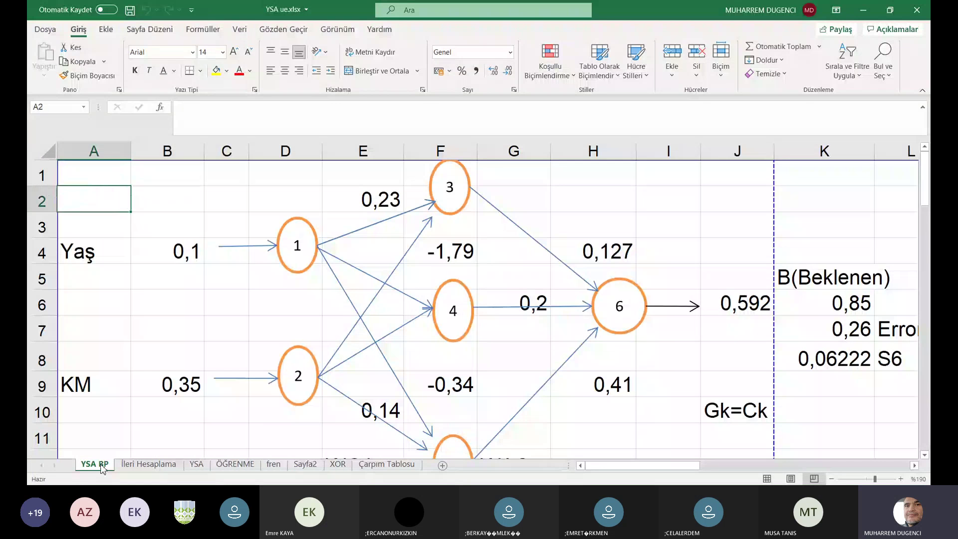
{"action": "key", "text": "Down"}
{"action": "key", "text": "Down"}
{"action": "key", "text": "Down"}
{"action": "key", "text": "Down"}
{"action": "key", "text": "Down"}
{"action": "key", "text": "Down"}
{"action": "key", "text": "Down"}
{"action": "key", "text": "Down"}
{"action": "key", "text": "Down"}
{"action": "key", "text": "Down"}
{"action": "key", "text": "Down"}
{"action": "key", "text": "Down"}
{"action": "key", "text": "Down"}
{"action": "key", "text": "Down"}
{"action": "key", "text": "Down"}
{"action": "key", "text": "Down"}
{"action": "key", "text": "Down"}
{"action": "key", "text": "Down"}
{"action": "key", "text": "Down"}
{"action": "key", "text": "Down"}
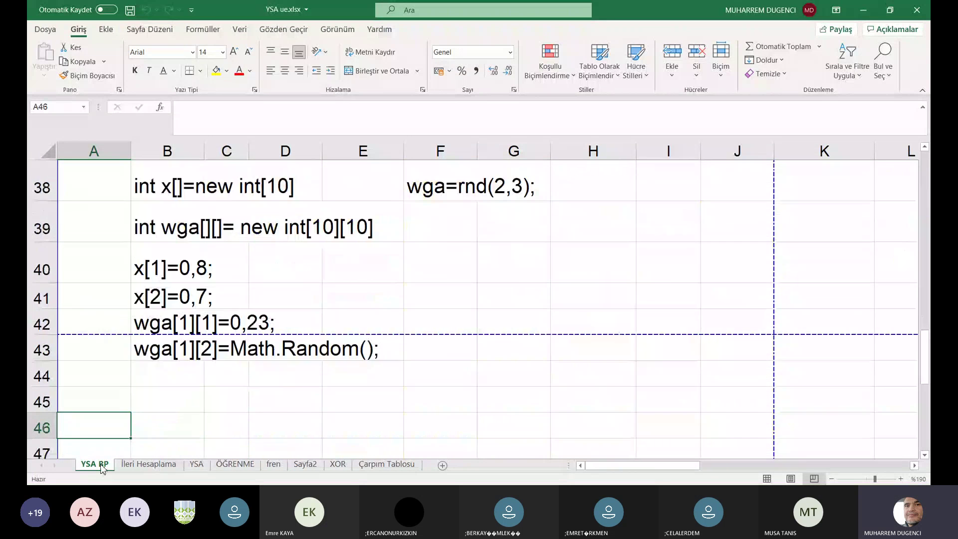
{"action": "key", "text": "Down"}
{"action": "key", "text": "Down"}
{"action": "key", "text": "Down"}
{"action": "key", "text": "Down"}
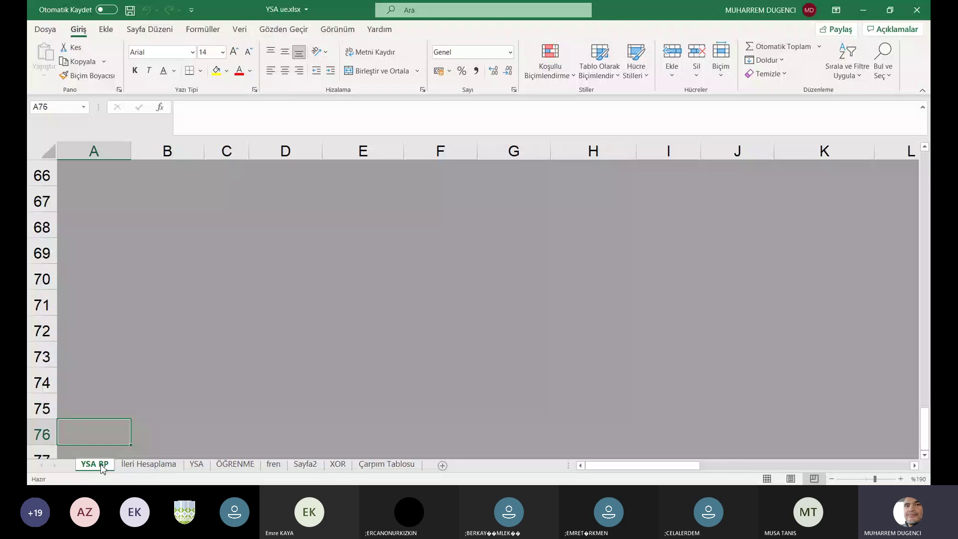
Look through the İleri Hesaplama sheet from the calculation steps up to the car data table in its first rows
{"action": "left_click", "coordinate": [127, 465]}
{"action": "left_click", "coordinate": [109, 347]}
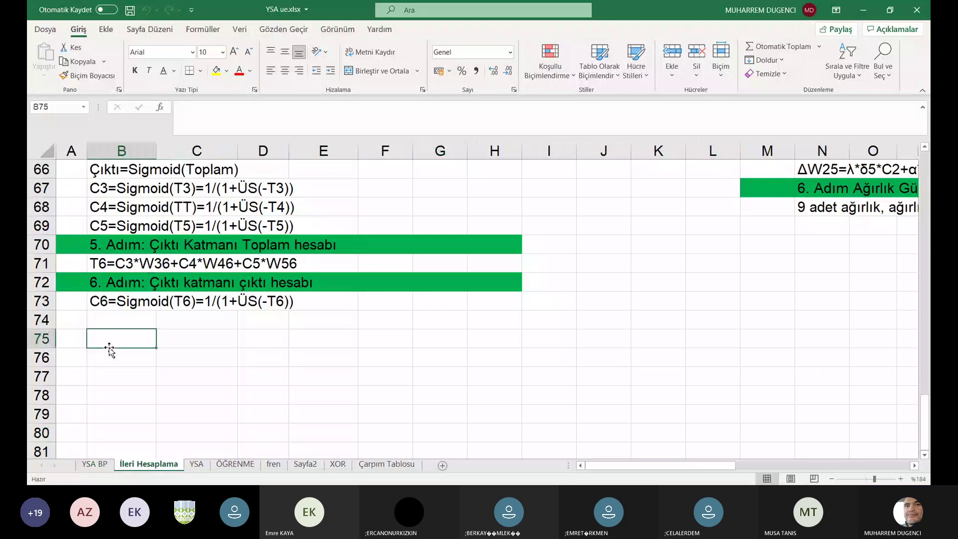
{"action": "key", "text": "Up"}
{"action": "key", "text": "Up"}
{"action": "key", "text": "Up"}
{"action": "key", "text": "Up"}
{"action": "key", "text": "Up"}
{"action": "key", "text": "Up"}
{"action": "key", "text": "Up"}
{"action": "key", "text": "Up"}
{"action": "key", "text": "Up"}
{"action": "key", "text": "Up"}
{"action": "key", "text": "Up"}
{"action": "key", "text": "Up"}
{"action": "key", "text": "Up"}
{"action": "key", "text": "Up"}
{"action": "key", "text": "Up"}
{"action": "key", "text": "Up"}
{"action": "key", "text": "Up"}
{"action": "key", "text": "Up"}
{"action": "key", "text": "Up"}
{"action": "key", "text": "Up"}
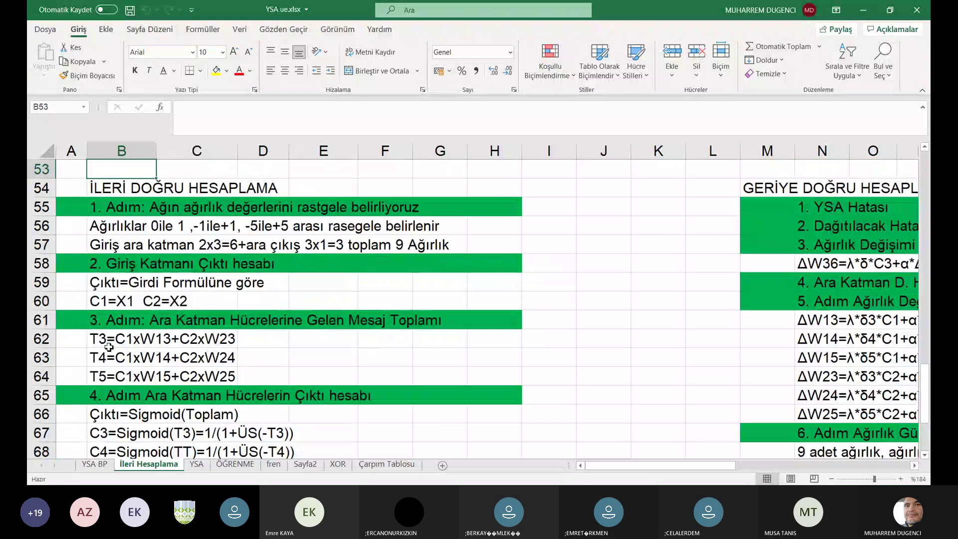
{"action": "key", "text": "Up"}
{"action": "key", "text": "Up"}
{"action": "key", "text": "Up"}
{"action": "key", "text": "Up"}
{"action": "key", "text": "Up"}
{"action": "key", "text": "Up"}
{"action": "key", "text": "Up"}
{"action": "key", "text": "Up"}
{"action": "key", "text": "Up"}
{"action": "key", "text": "Up"}
{"action": "key", "text": "Up"}
{"action": "key", "text": "Up"}
{"action": "key", "text": "Up"}
{"action": "key", "text": "Up"}
{"action": "key", "text": "Up"}
{"action": "key", "text": "Up"}
{"action": "key", "text": "Up"}
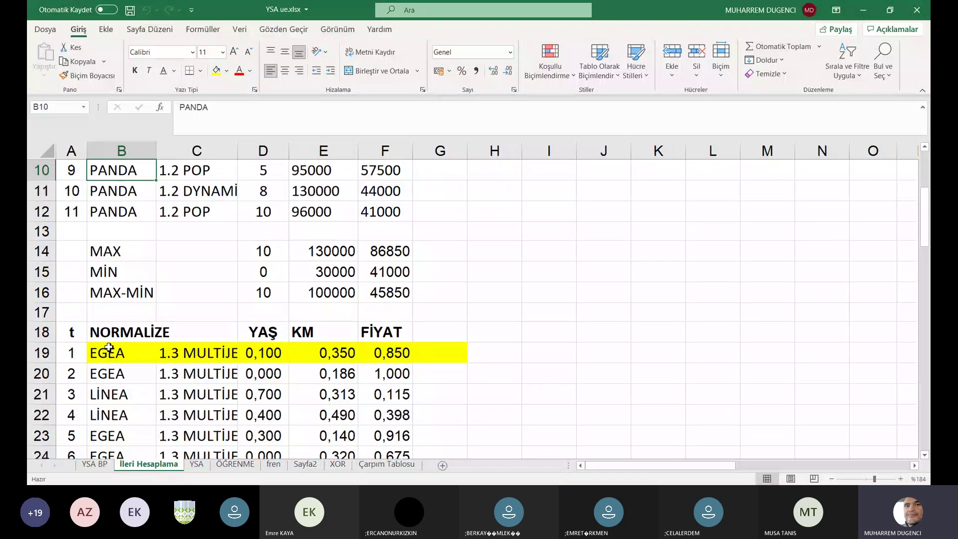
{"action": "key", "text": "Up"}
{"action": "key", "text": "Up"}
{"action": "key", "text": "Up"}
{"action": "key", "text": "Up"}
{"action": "key", "text": "Up"}
{"action": "key", "text": "Up"}
{"action": "key", "text": "Up"}
{"action": "key", "text": "Up"}
{"action": "key", "text": "Up"}
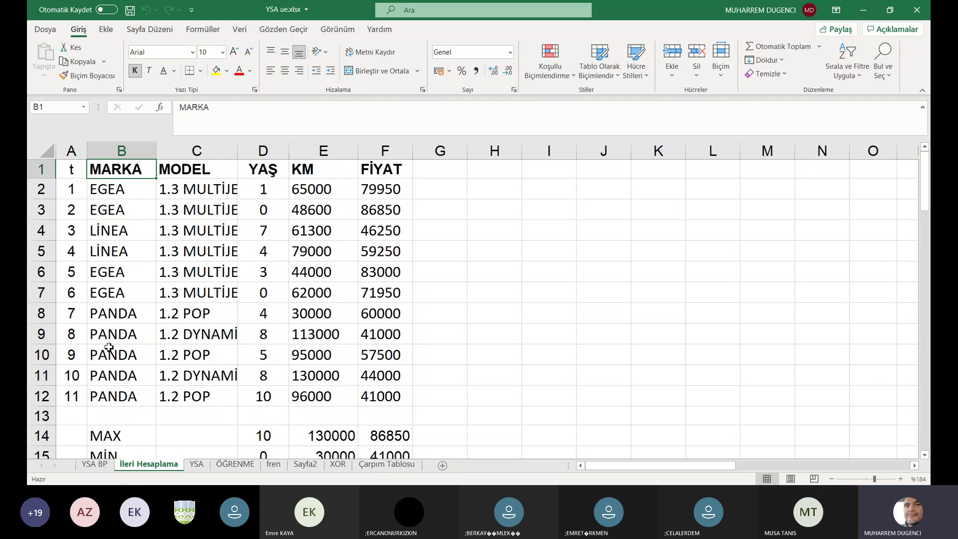
Examine the NORMALİZE table and the formulas behind the first record's YAŞ, KM and FİYAT values in row 19
{"action": "key", "text": "Down"}
{"action": "key", "text": "Down"}
{"action": "key", "text": "Down"}
{"action": "key", "text": "Down"}
{"action": "key", "text": "Down"}
{"action": "key", "text": "Down"}
{"action": "key", "text": "Down"}
{"action": "key", "text": "Down"}
{"action": "key", "text": "Down"}
{"action": "key", "text": "Down"}
{"action": "key", "text": "Down"}
{"action": "key", "text": "Down"}
{"action": "key", "text": "Down"}
{"action": "key", "text": "Down"}
{"action": "key", "text": "Down"}
{"action": "key", "text": "Down"}
{"action": "key", "text": "Down"}
{"action": "key", "text": "Down"}
{"action": "key", "text": "Down"}
{"action": "key", "text": "Down"}
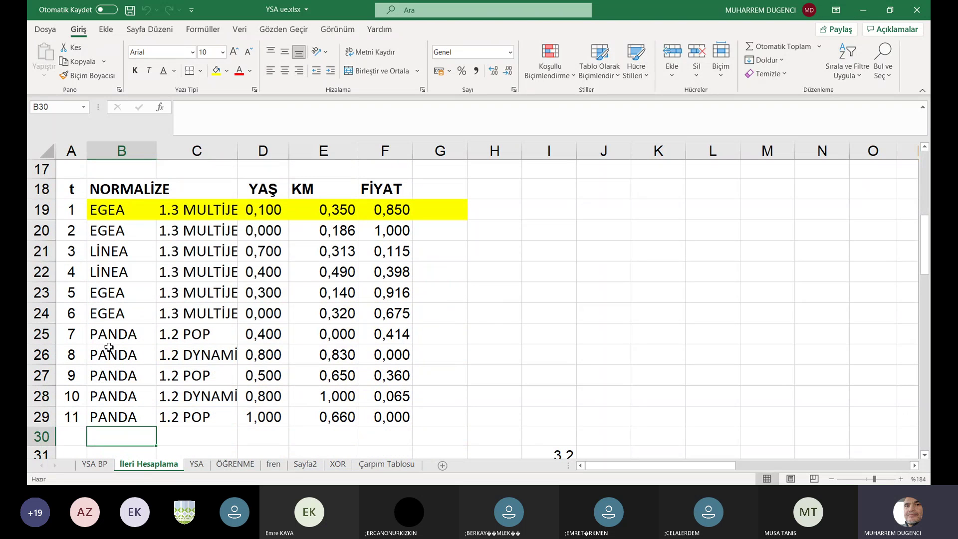
{"action": "left_click", "coordinate": [255, 214]}
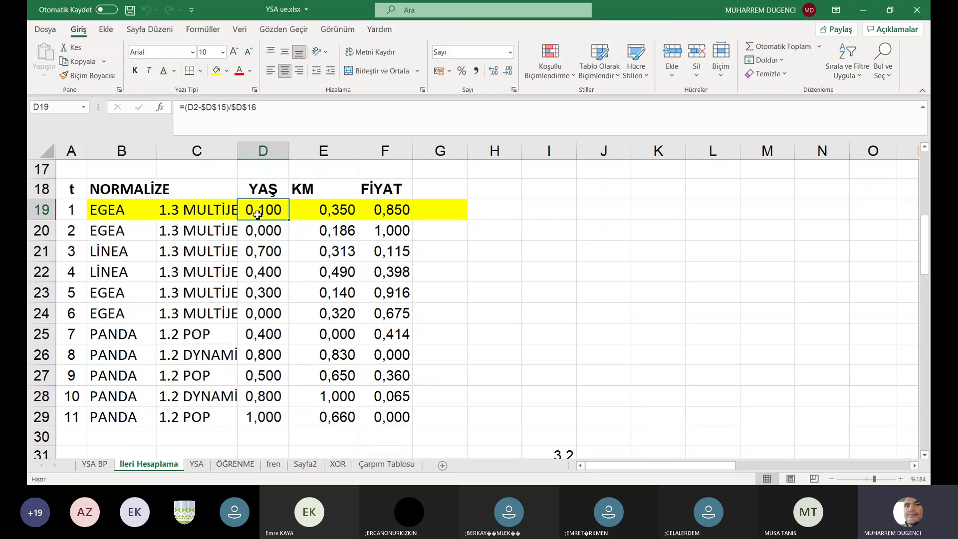
{"action": "left_click", "coordinate": [311, 215]}
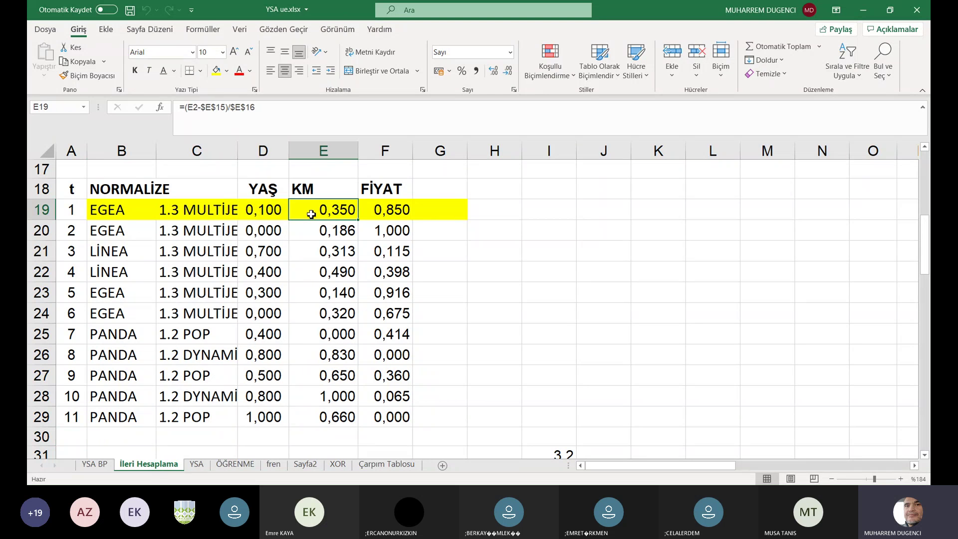
{"action": "left_click", "coordinate": [395, 211]}
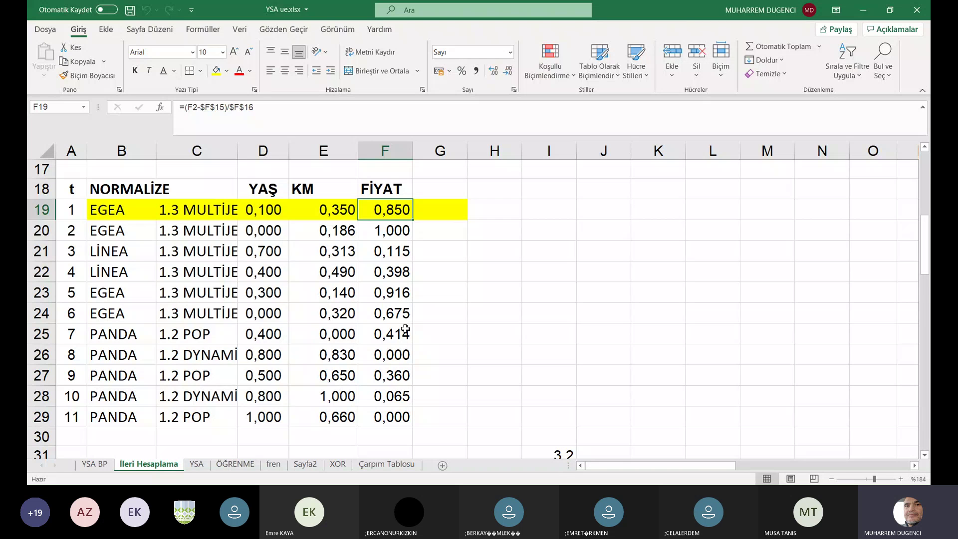
{"action": "left_click", "coordinate": [256, 166]}
{"action": "left_click_drag", "start_coordinate": [297, 198], "coordinate": [379, 189]}
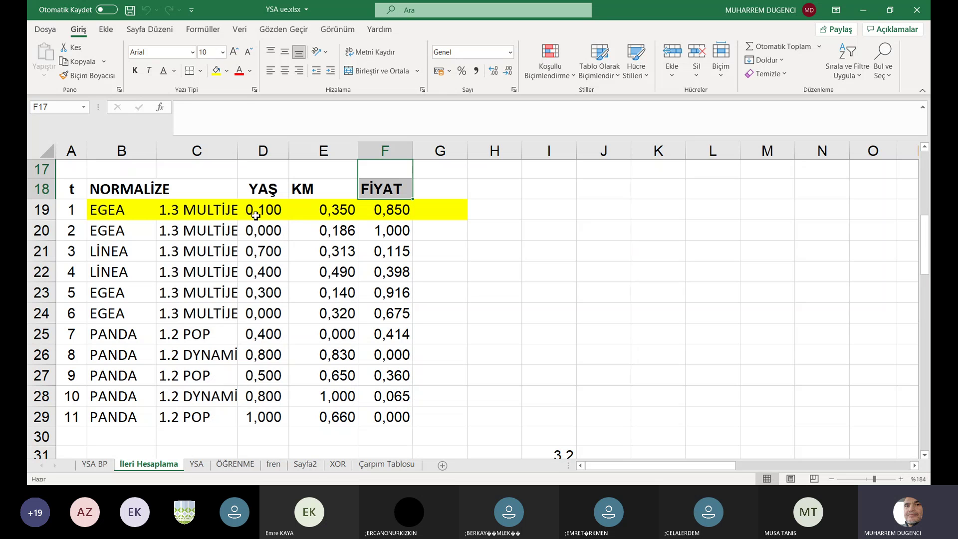
{"action": "double_click", "coordinate": [74, 209]}
{"action": "key", "text": "Return"}
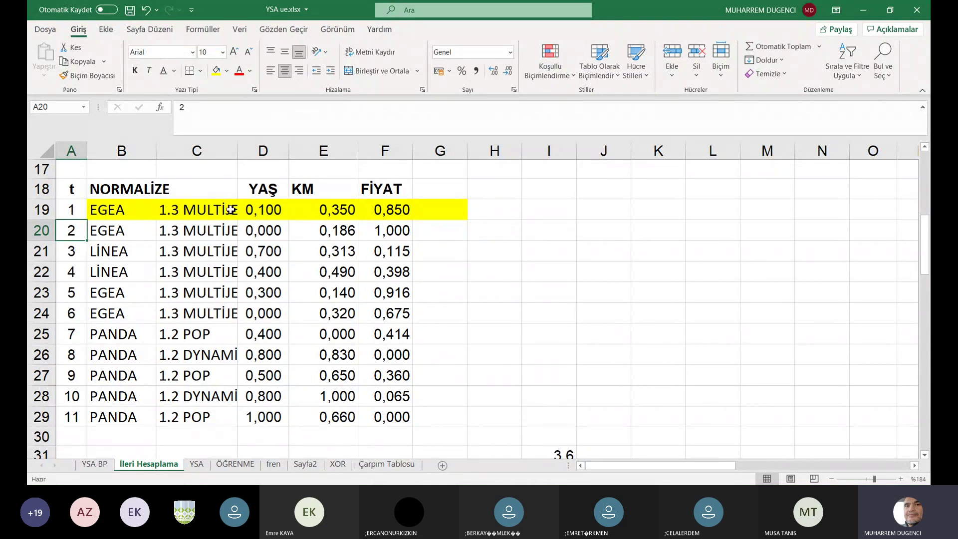
Check the normalisation formulas of the first record in D19:F19, and select the second record's YAŞ, KM and FİYAT values in D20:F20
{"action": "left_click", "coordinate": [257, 210]}
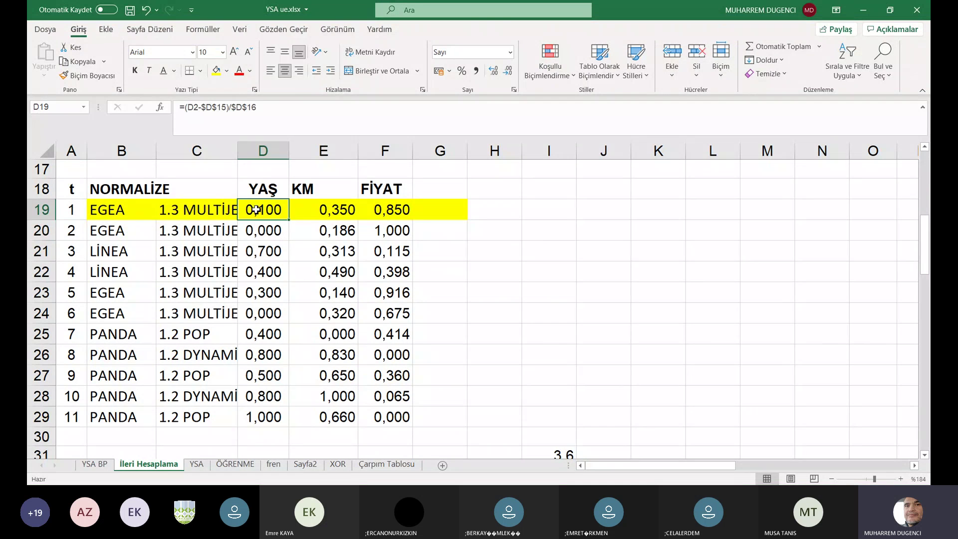
{"action": "left_click", "coordinate": [305, 211]}
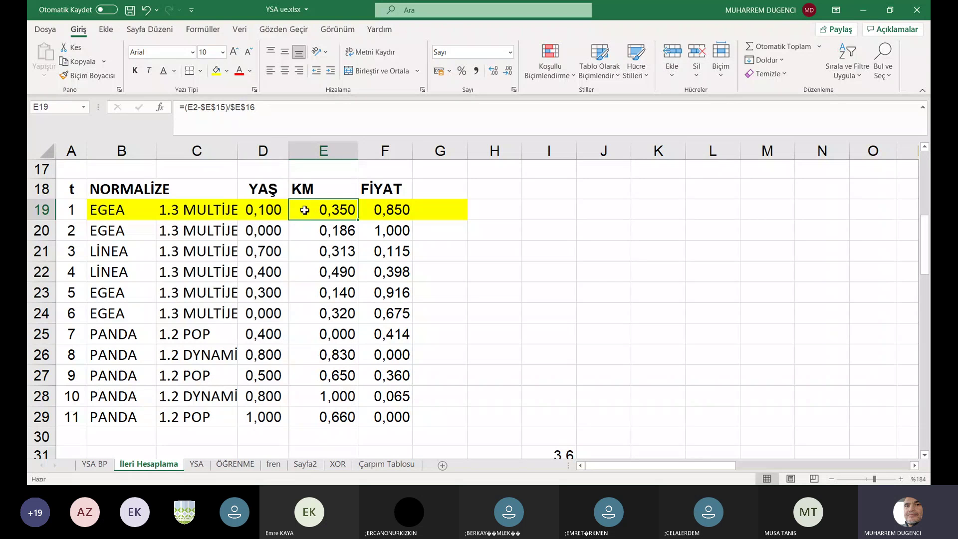
{"action": "left_click", "coordinate": [394, 214]}
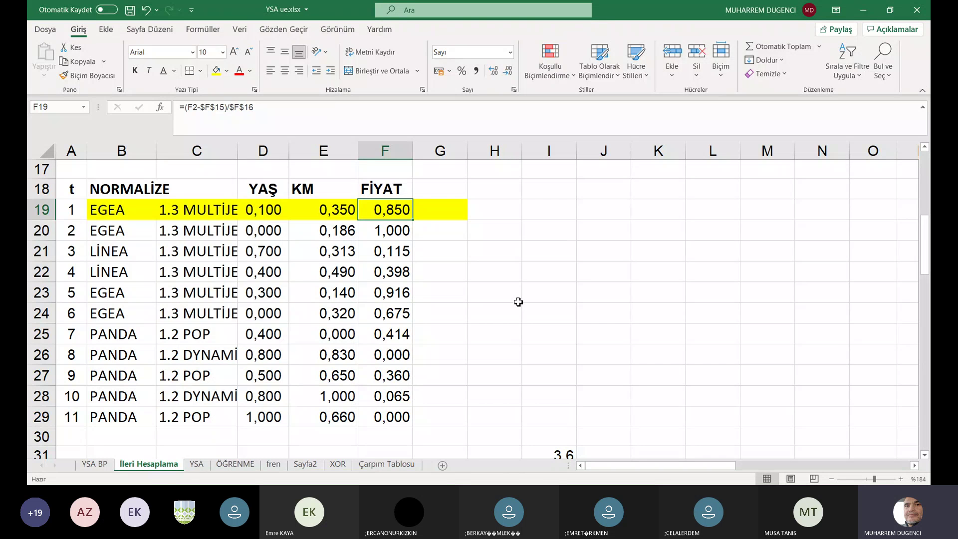
{"action": "left_click_drag", "start_coordinate": [256, 231], "coordinate": [414, 242]}
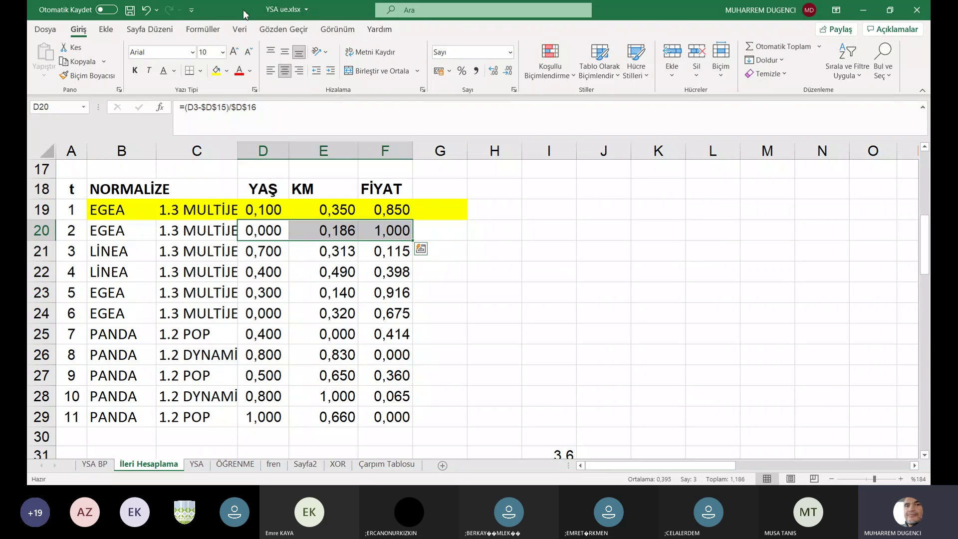
Draw an oval neuron about 1,12 cm high and 1,02 cm wide over columns J and K, between rows 19 and 21
{"action": "left_click", "coordinate": [106, 30]}
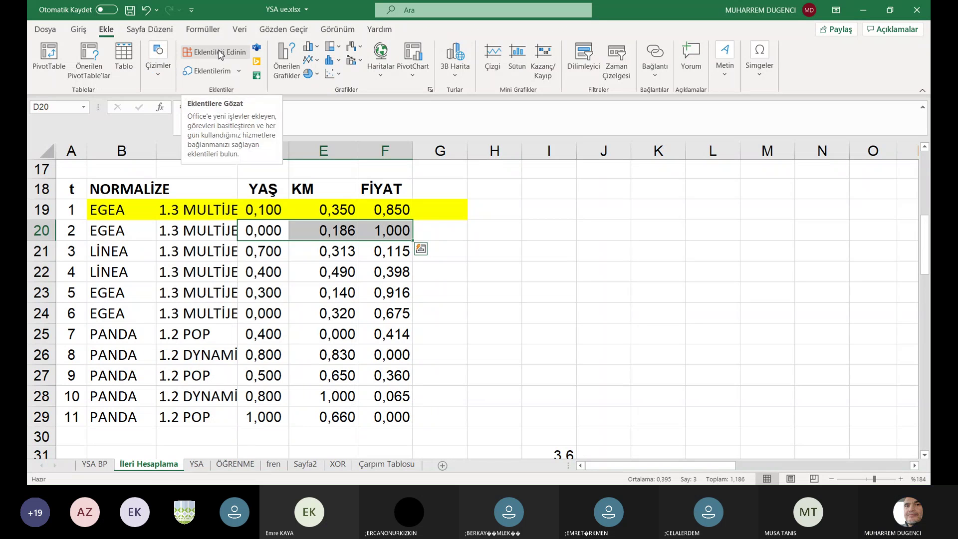
{"action": "left_click", "coordinate": [158, 59]}
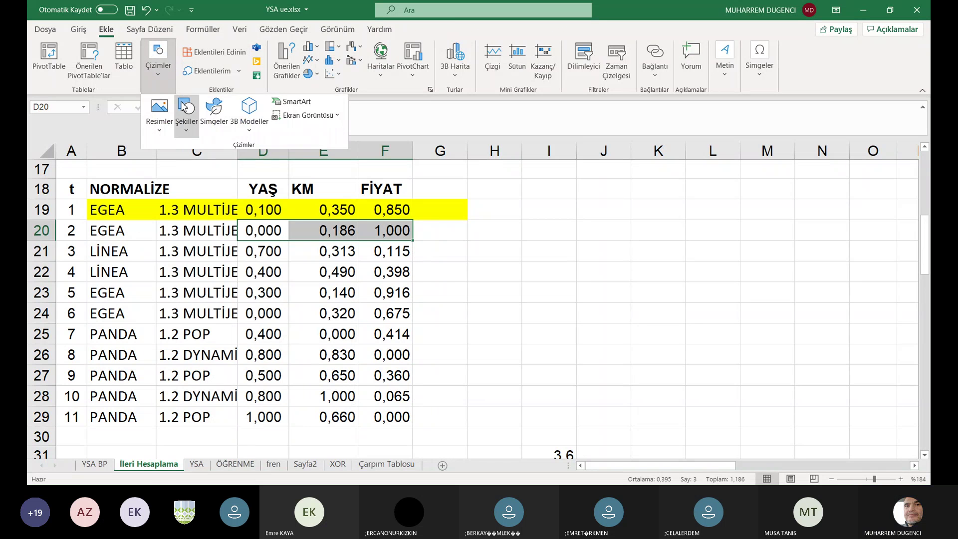
{"action": "left_click", "coordinate": [184, 114]}
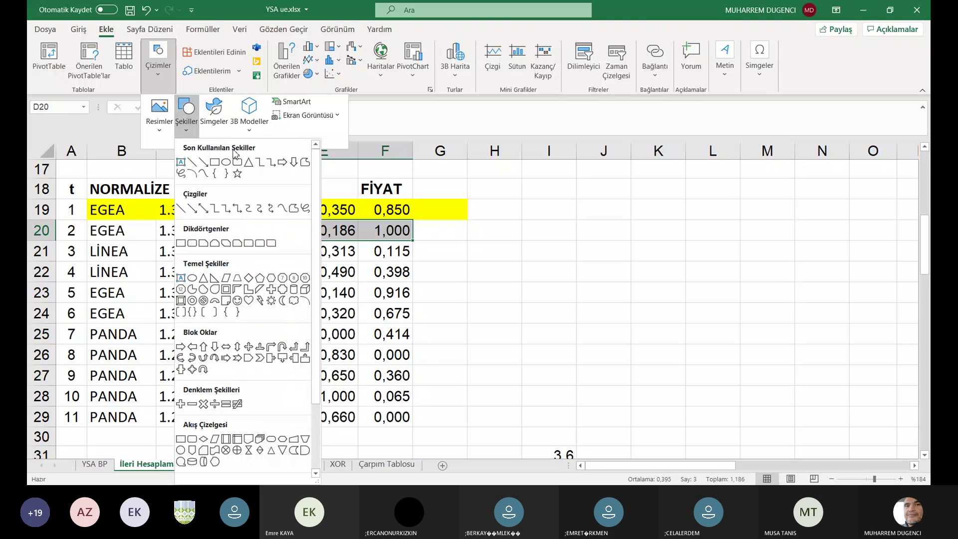
{"action": "left_click", "coordinate": [226, 163]}
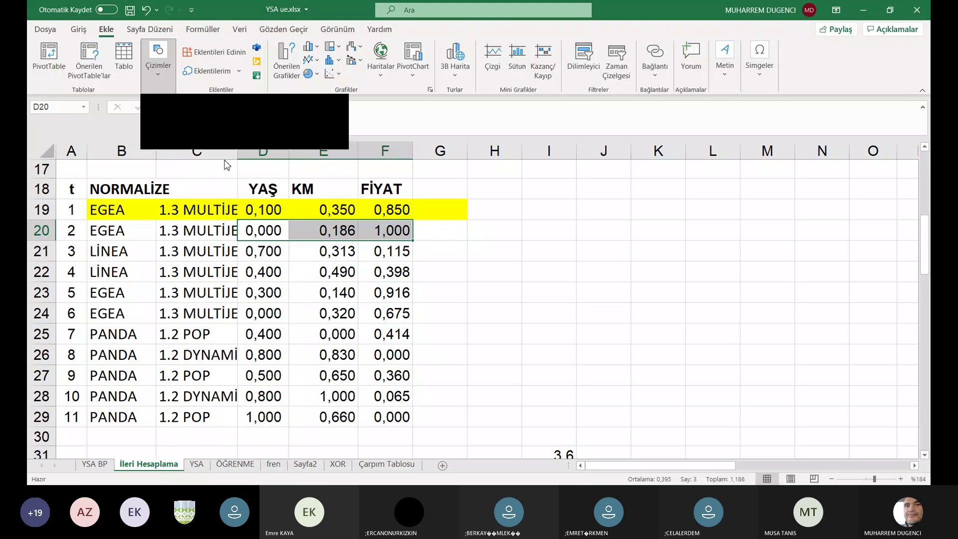
{"action": "left_click_drag", "start_coordinate": [603, 205], "coordinate": [645, 252]}
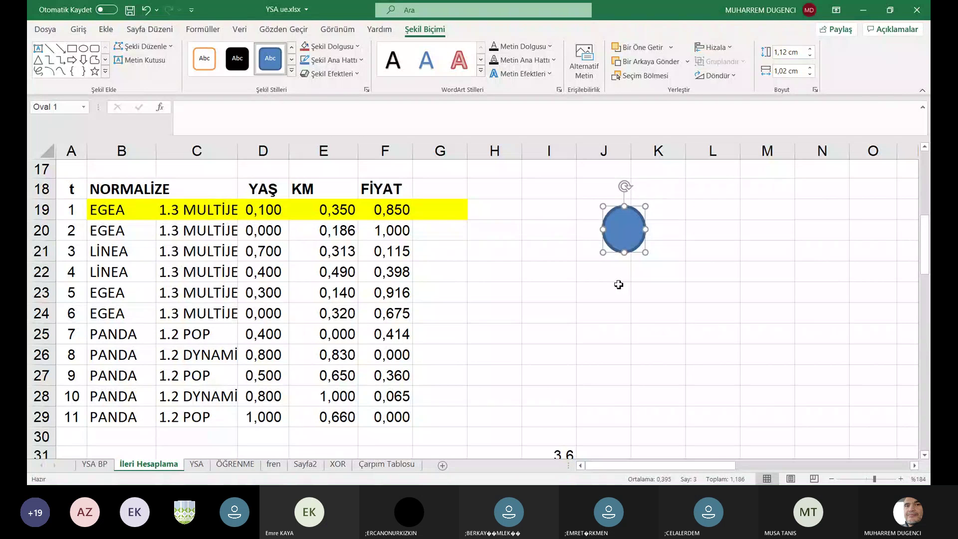
Paste a copy of the oval and move it down and right so it sits beneath the first one, around rows 24 to 26
{"action": "left_click", "coordinate": [617, 278]}
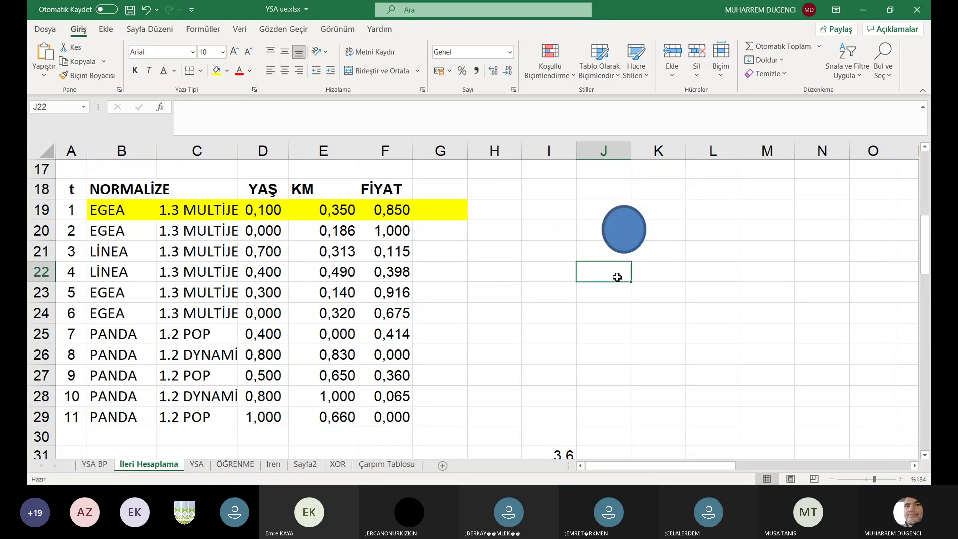
{"action": "key", "text": "ctrl+v"}
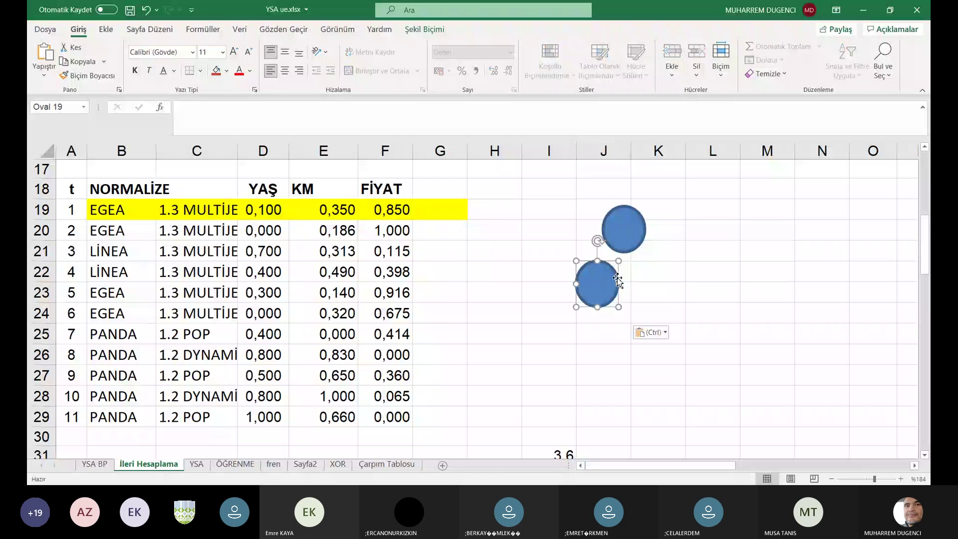
{"action": "key", "text": "Down"}
{"action": "key", "text": "Down"}
{"action": "key", "text": "Down"}
{"action": "key", "text": "Down"}
{"action": "key", "text": "Down"}
{"action": "key", "text": "Down"}
{"action": "key", "text": "Down"}
{"action": "key", "text": "Down"}
{"action": "key", "text": "Down"}
{"action": "key", "text": "Down"}
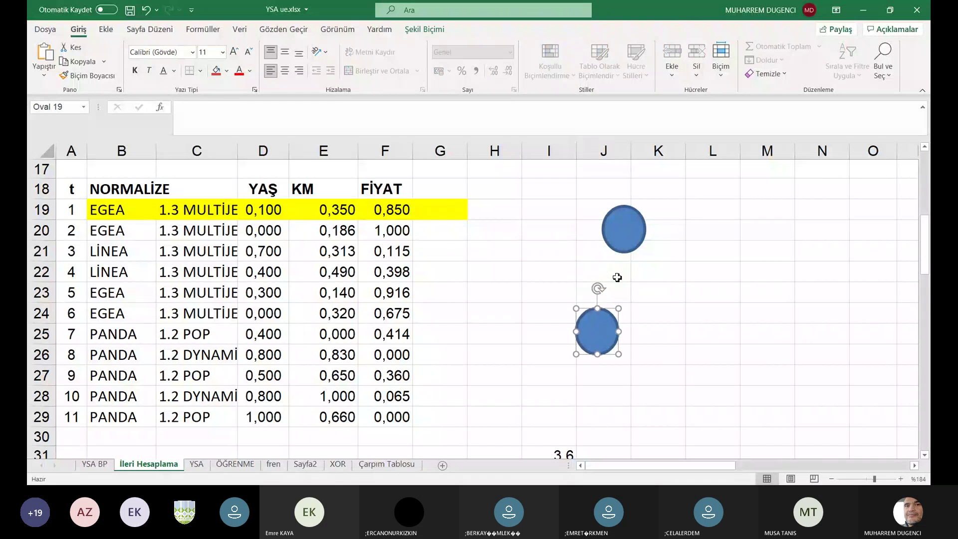
{"action": "key", "text": "Right"}
{"action": "key", "text": "Right"}
{"action": "key", "text": "Right"}
{"action": "key", "text": "Right"}
{"action": "key", "text": "Right"}
{"action": "key", "text": "Right"}
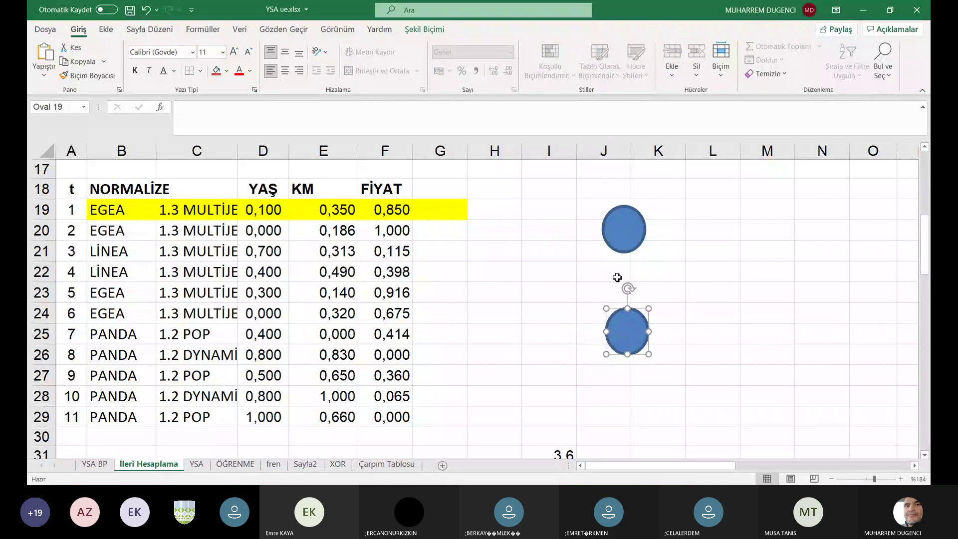
Paste a third oval at N21 as the output neuron, to the right of the other two
{"action": "left_click", "coordinate": [841, 256]}
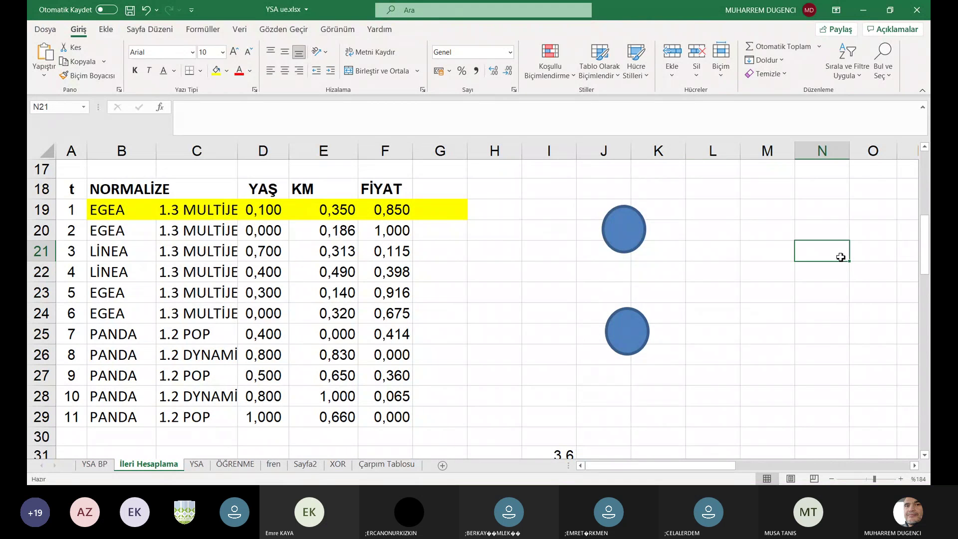
{"action": "key", "text": "ctrl+v"}
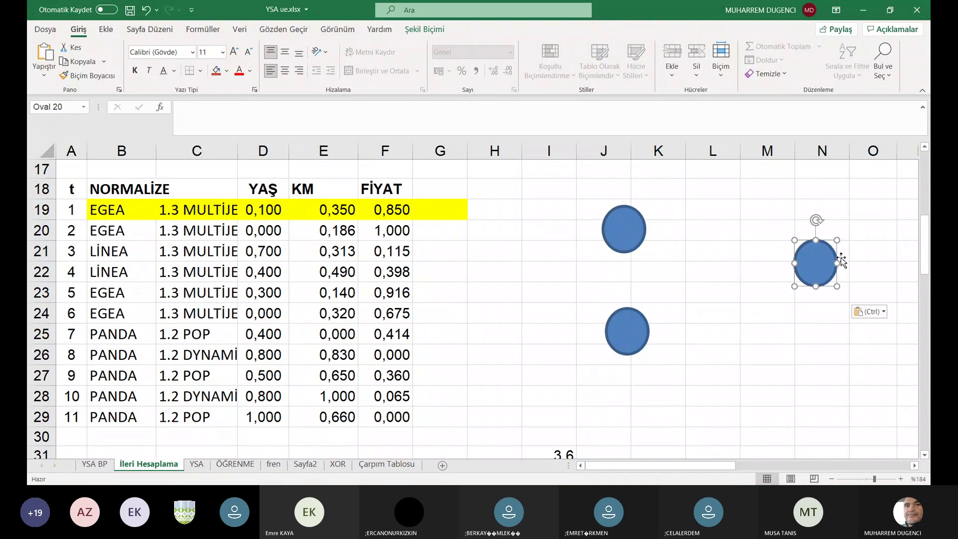
{"action": "left_click", "coordinate": [571, 394]}
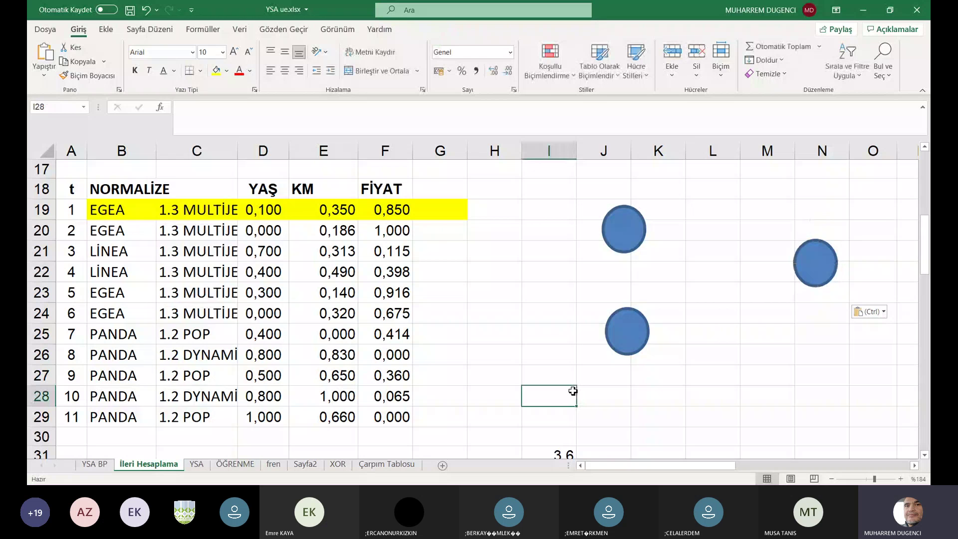
Enter the first record's inputs beside the two left ovals: 0,1 in I20 and 0,35 in I25
{"action": "left_click", "coordinate": [534, 234]}
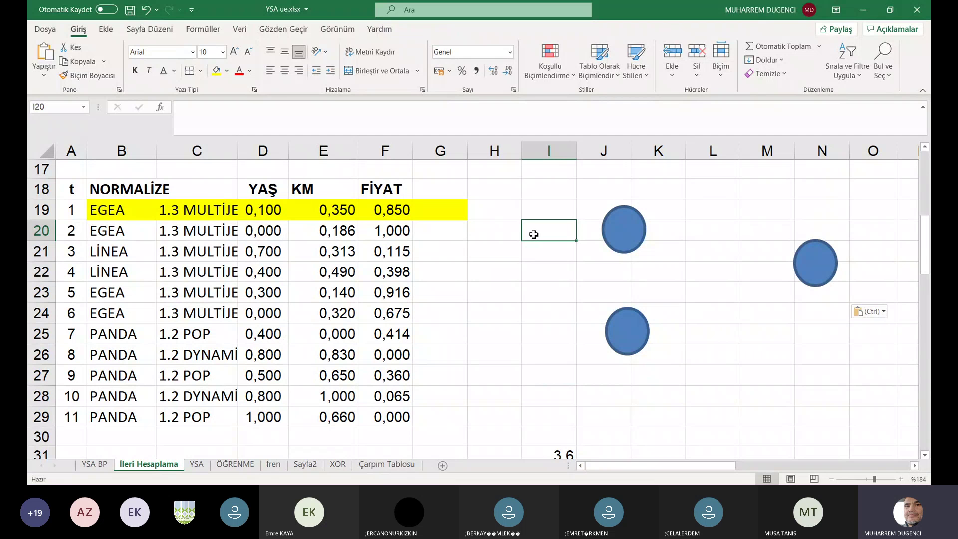
{"action": "type", "text": "0,12"}
{"action": "key", "text": "BackSpace"}
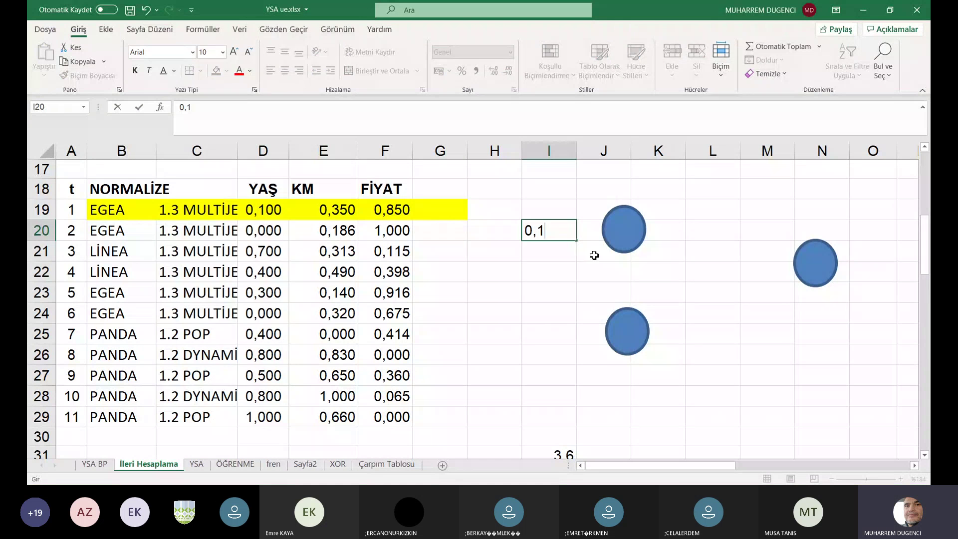
{"action": "left_click", "coordinate": [532, 340]}
{"action": "type", "text": "0,35"}
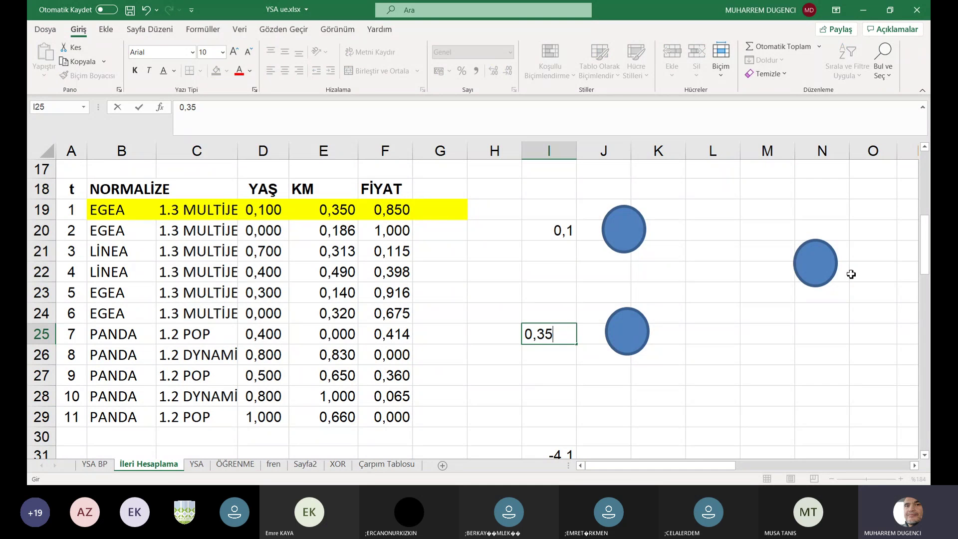
Enter 0,50 in O21 as the output value beside the right oval
{"action": "left_click", "coordinate": [874, 257]}
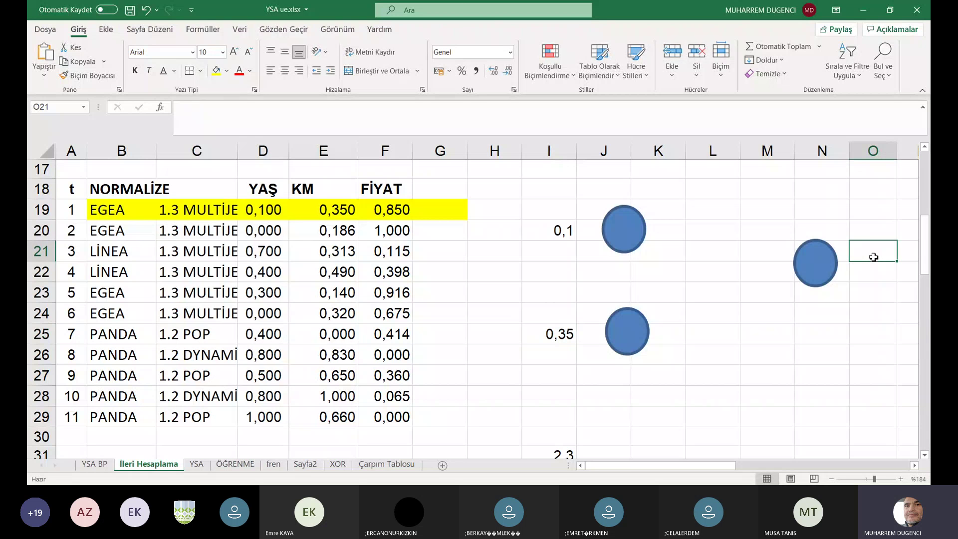
{"action": "type", "text": "0,5"}
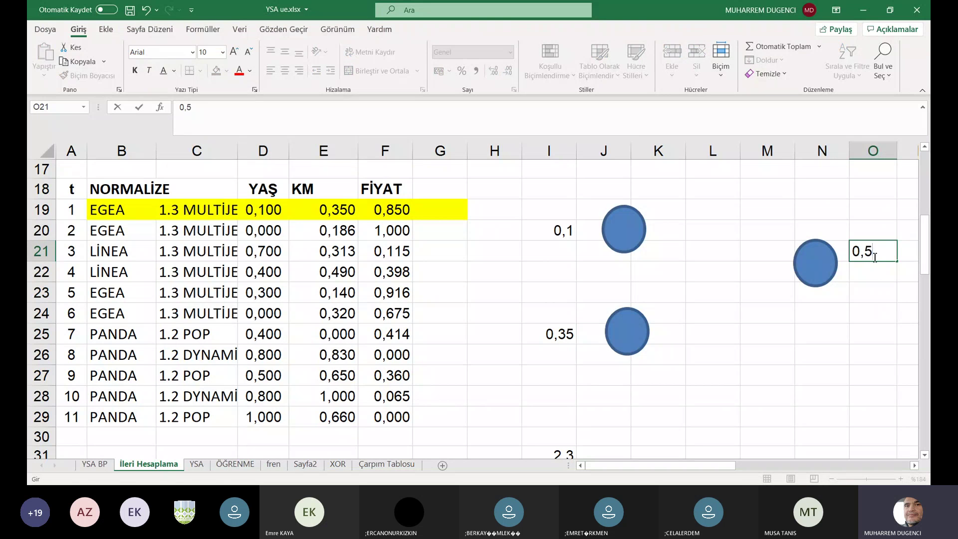
{"action": "type", "text": "0"}
{"action": "left_click", "coordinate": [852, 316]}
Label P20 "beklenti" and enter the expected value 0,85 below it in P21
{"action": "key", "text": "Right"}
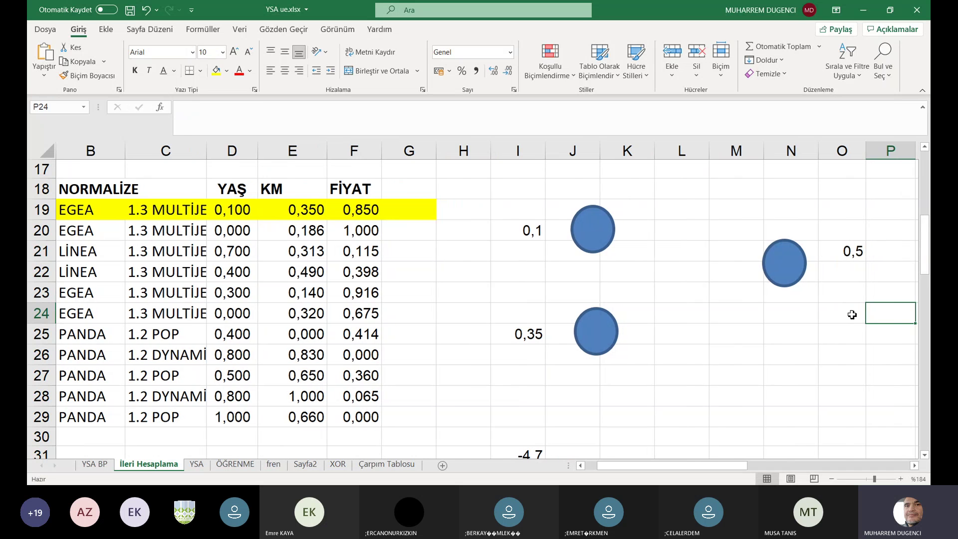
{"action": "key", "text": "Right"}
{"action": "left_click", "coordinate": [824, 237]}
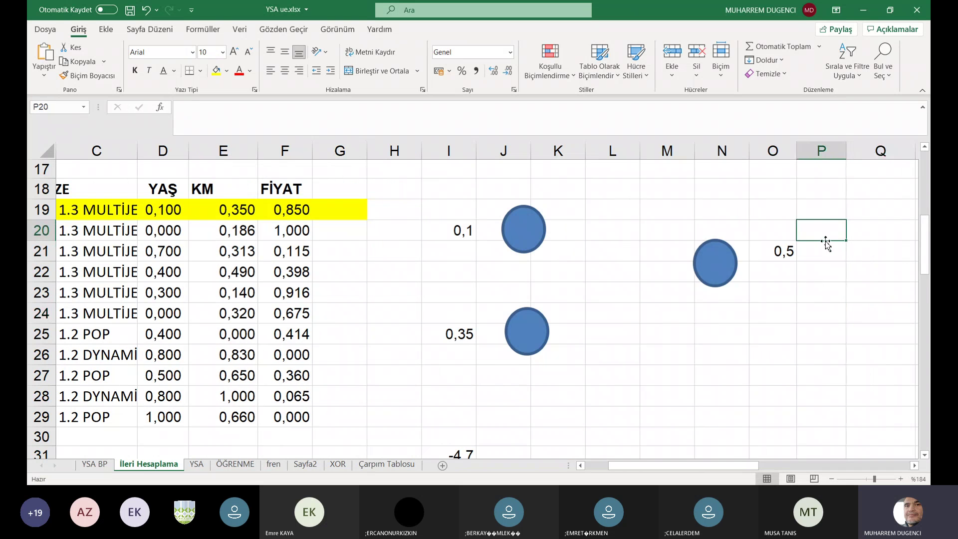
{"action": "type", "text": "bel"}
{"action": "key", "text": "BackSpace"}
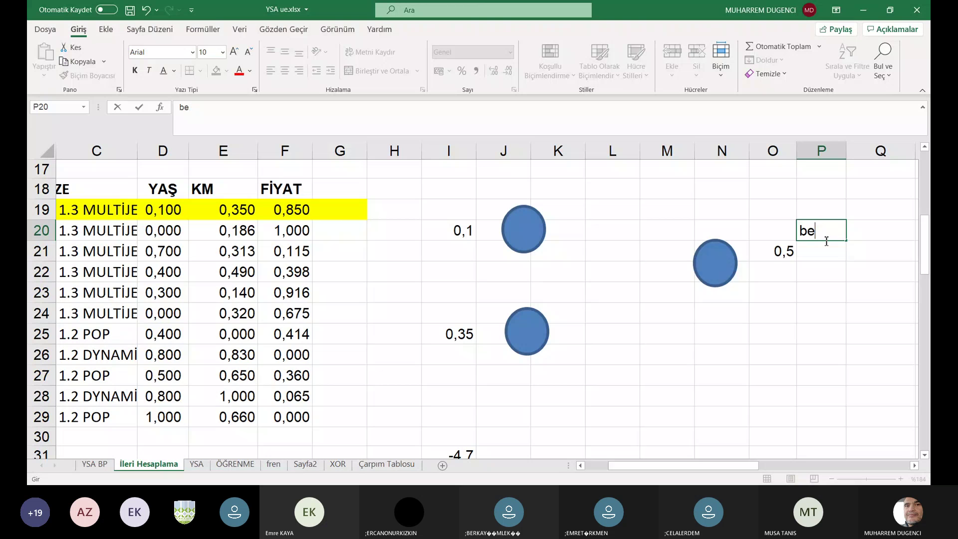
{"action": "type", "text": "klenti"}
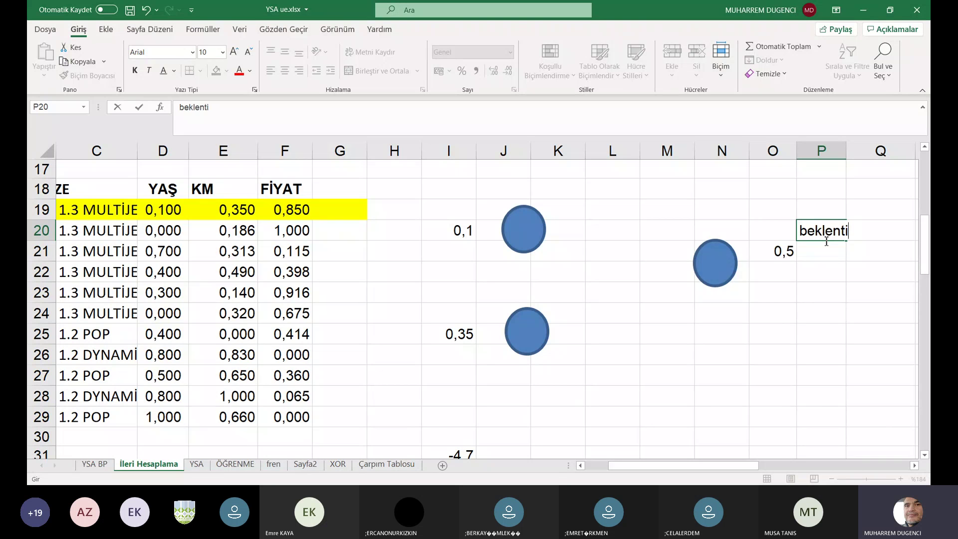
{"action": "key", "text": "Return"}
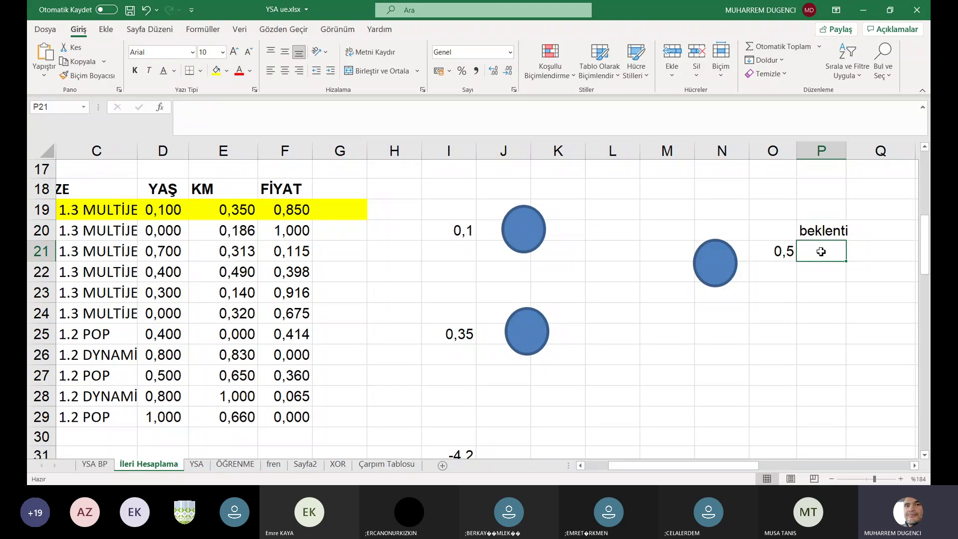
{"action": "type", "text": "0,85"}
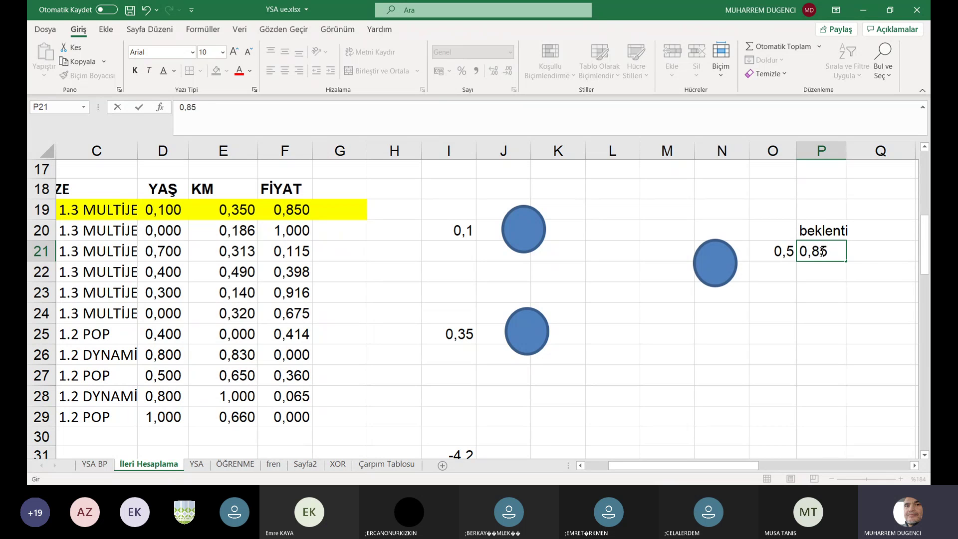
{"action": "key", "text": "Tab"}
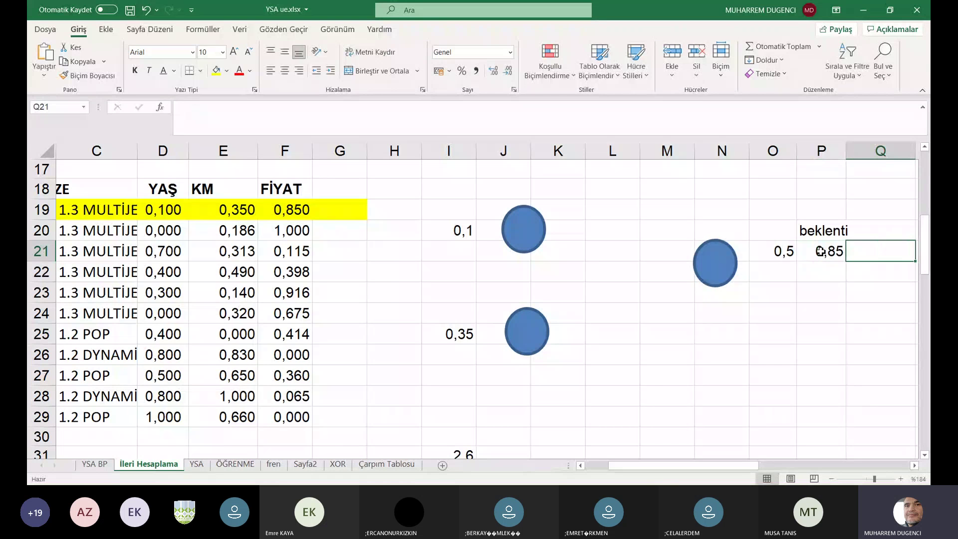
Calculate the error in Q21 by subtracting the output from the expected value with =P21-O21
{"action": "type", "text": "="}
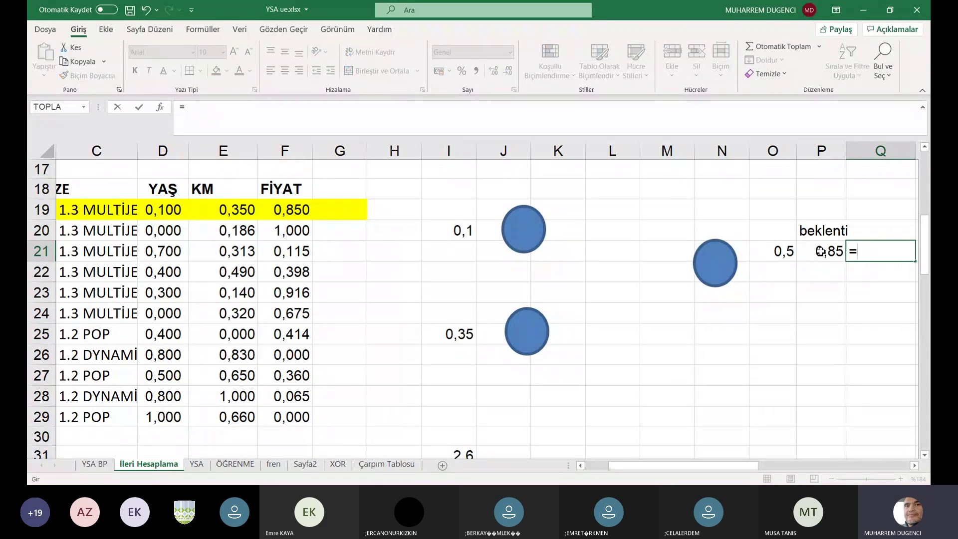
{"action": "left_click", "coordinate": [825, 253]}
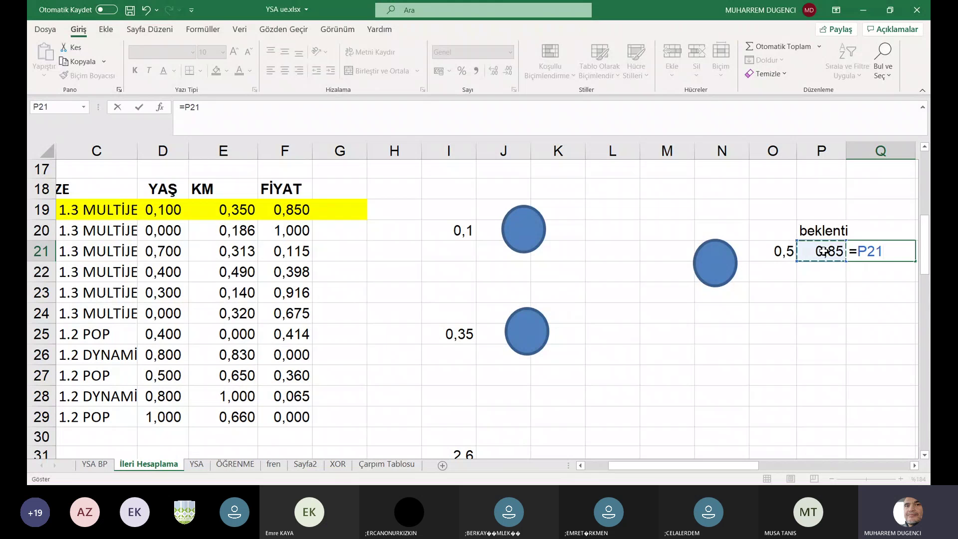
{"action": "type", "text": "-"}
{"action": "left_click", "coordinate": [783, 252]}
{"action": "key", "text": "Return"}
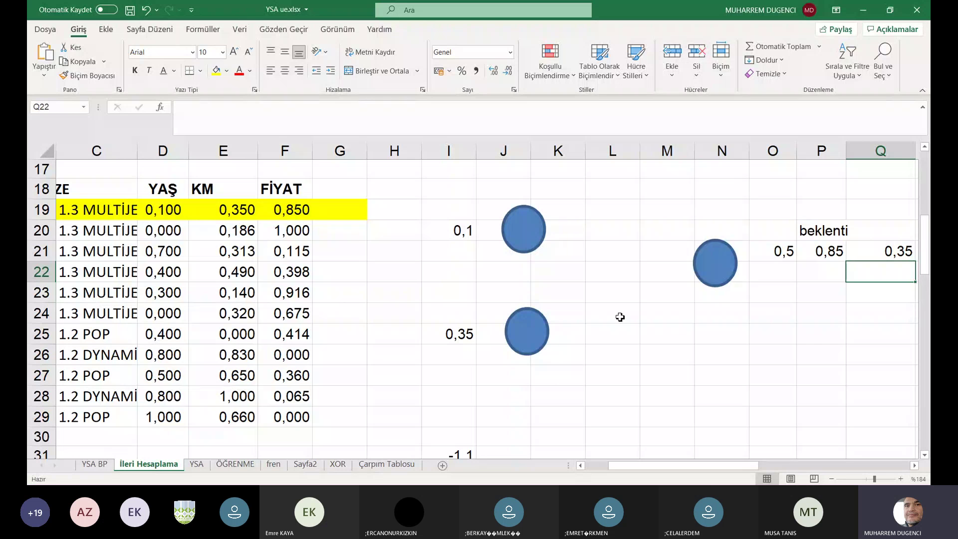
{"action": "left_click", "coordinate": [888, 251]}
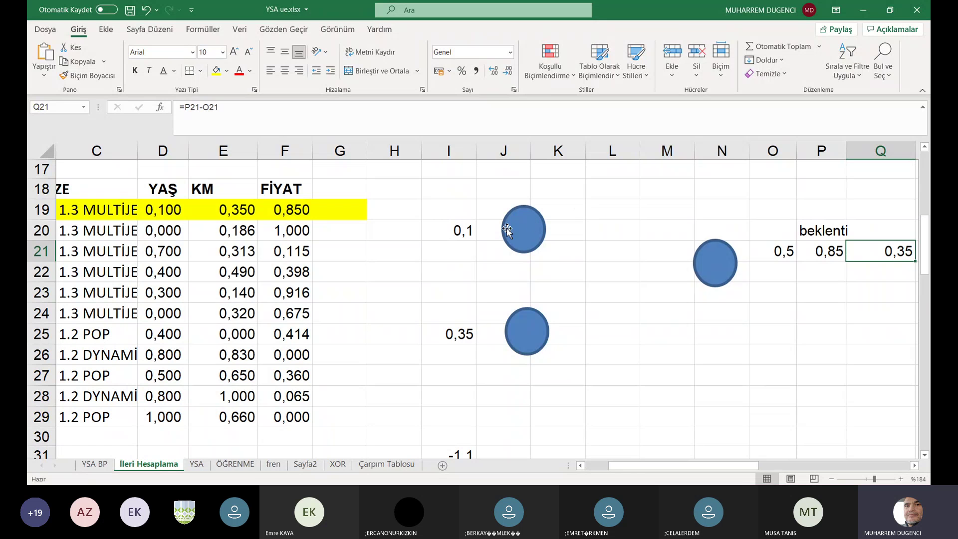
Clear the input values beside the two left ovals in I19:I26
{"action": "left_click_drag", "start_coordinate": [456, 214], "coordinate": [460, 359]}
{"action": "key", "text": "Delete"}
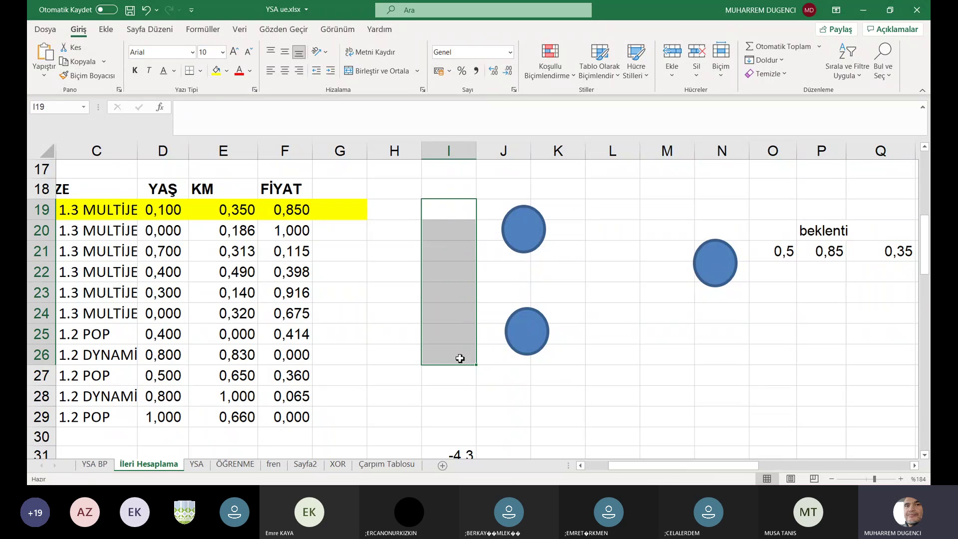
{"action": "left_click", "coordinate": [447, 234]}
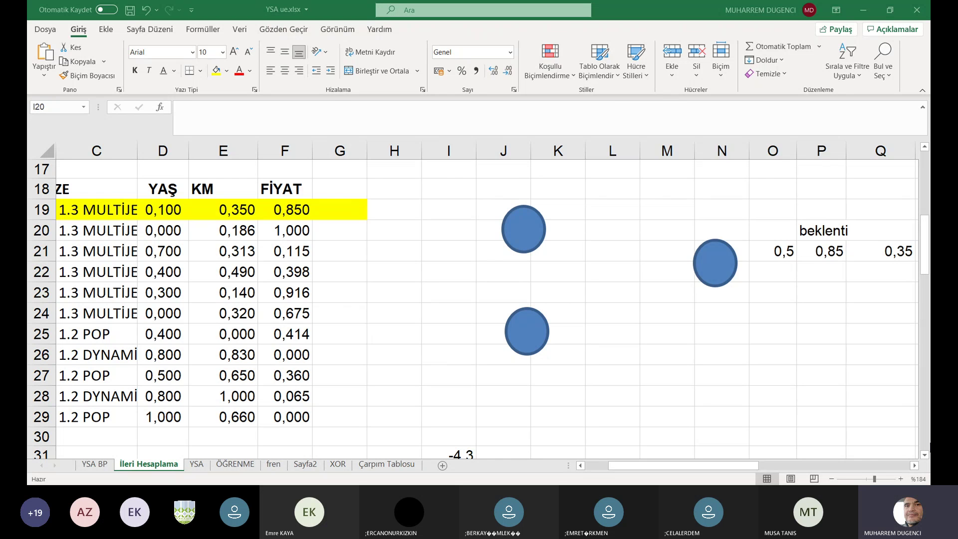
{"action": "left_click", "coordinate": [872, 15]}
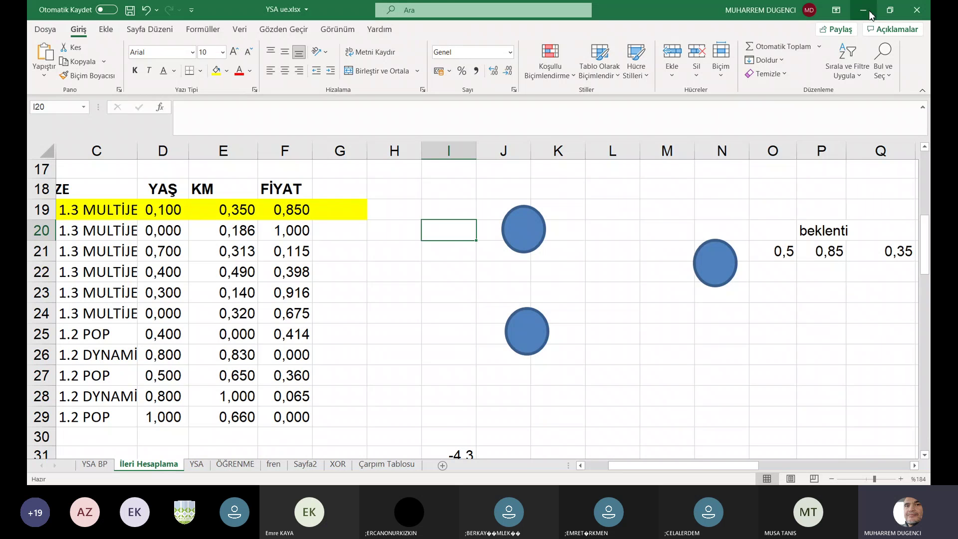
Enter the second car's inputs beside the left ovals, 0 in I20 and 0,186 in I25, leaving I23 empty
{"action": "left_click", "coordinate": [436, 287]}
{"action": "type", "text": "0"}
{"action": "key", "text": "Return"}
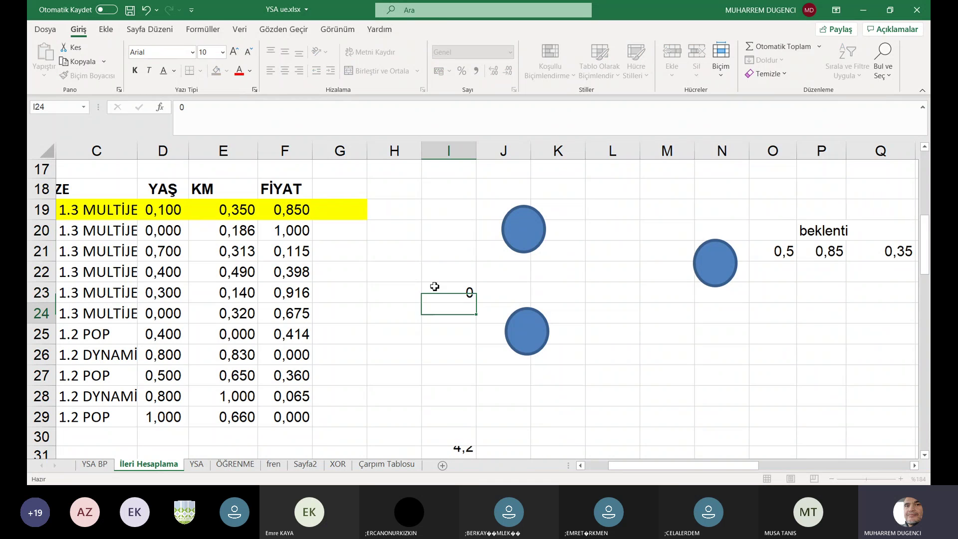
{"action": "left_click", "coordinate": [451, 230]}
{"action": "type", "text": "0"}
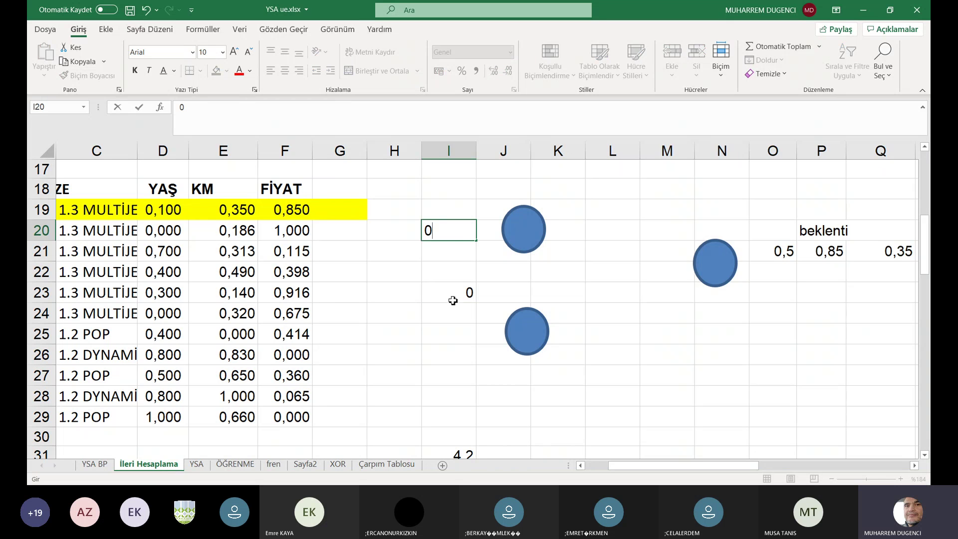
{"action": "left_click", "coordinate": [446, 343]}
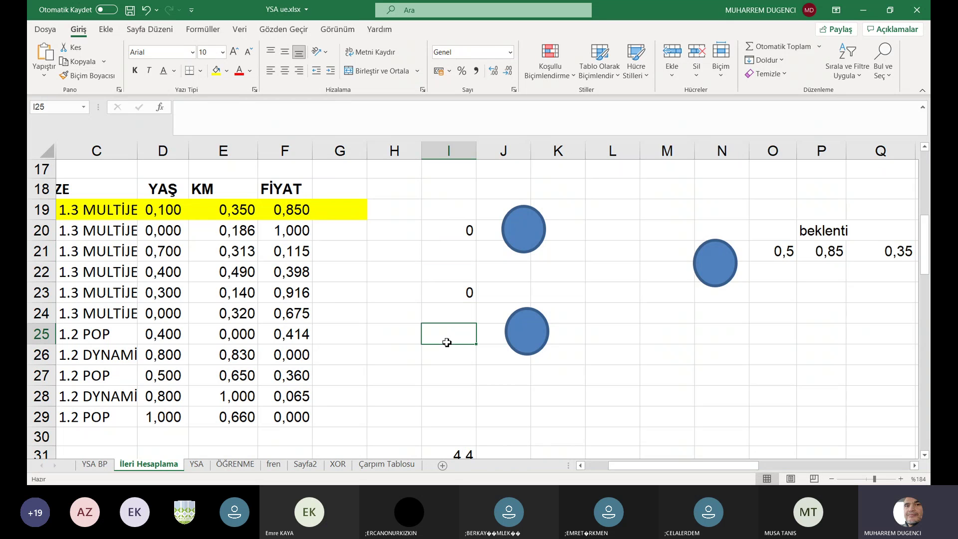
{"action": "type", "text": "0,1"}
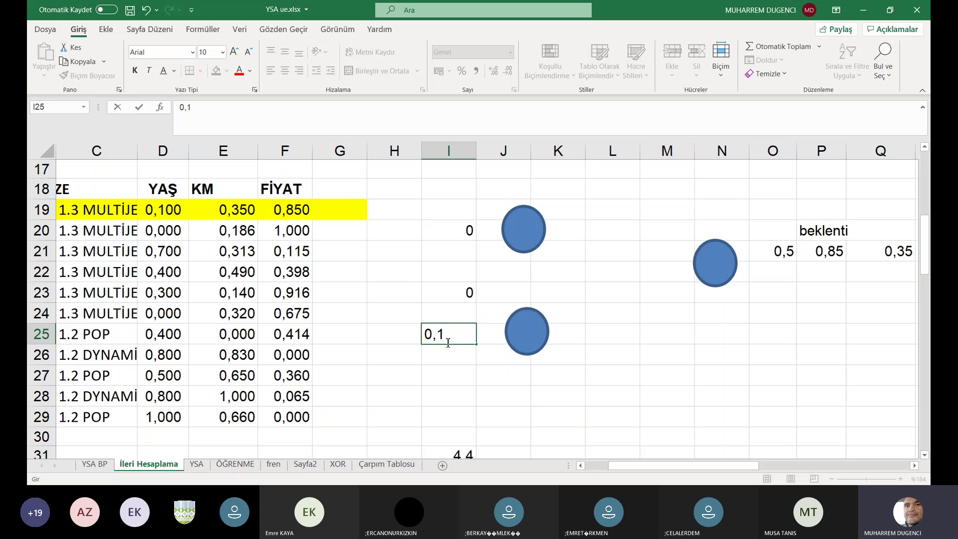
{"action": "type", "text": "86"}
{"action": "left_click", "coordinate": [452, 290]}
{"action": "key", "text": "Delete"}
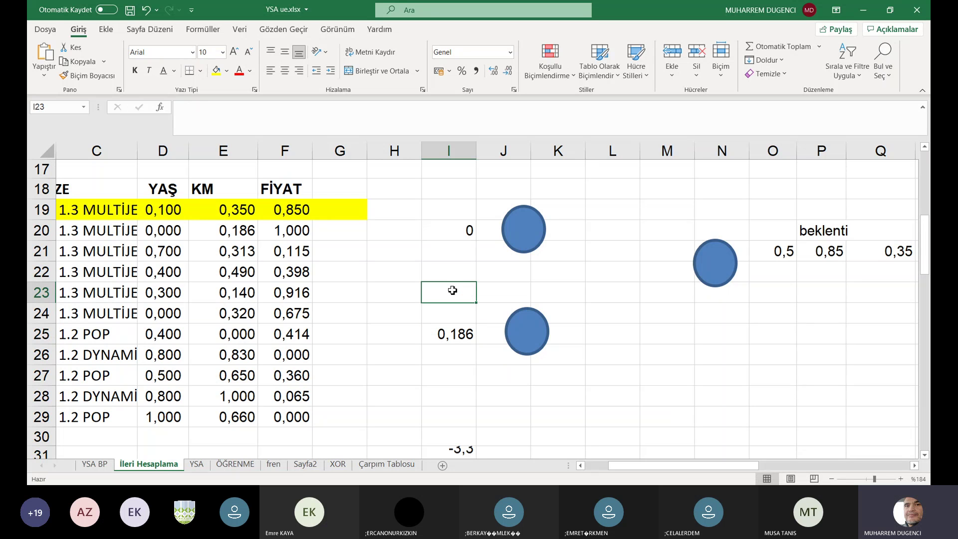
Set the output in O21 to 0,42 and the expected value in P21 to 1, and check the error in Q21
{"action": "left_click", "coordinate": [781, 252]}
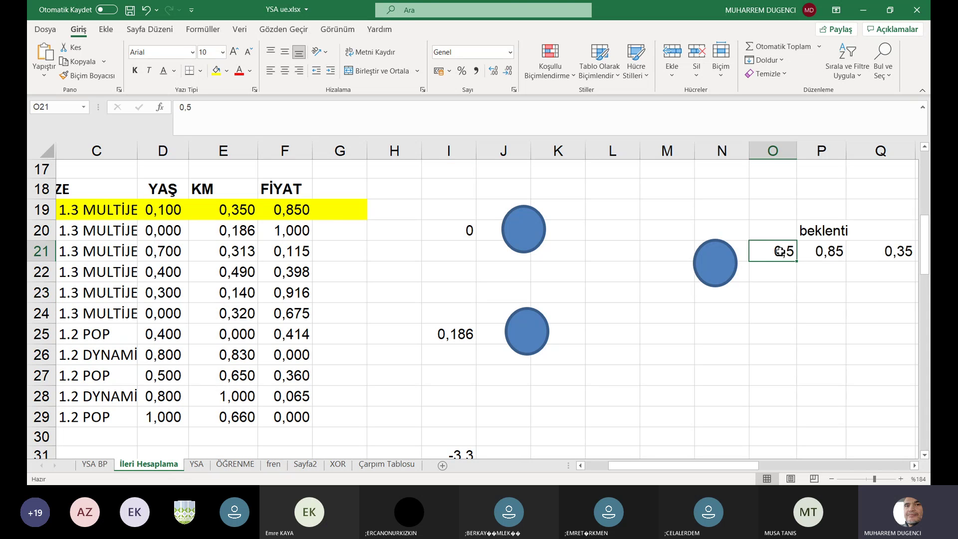
{"action": "type", "text": "0,"}
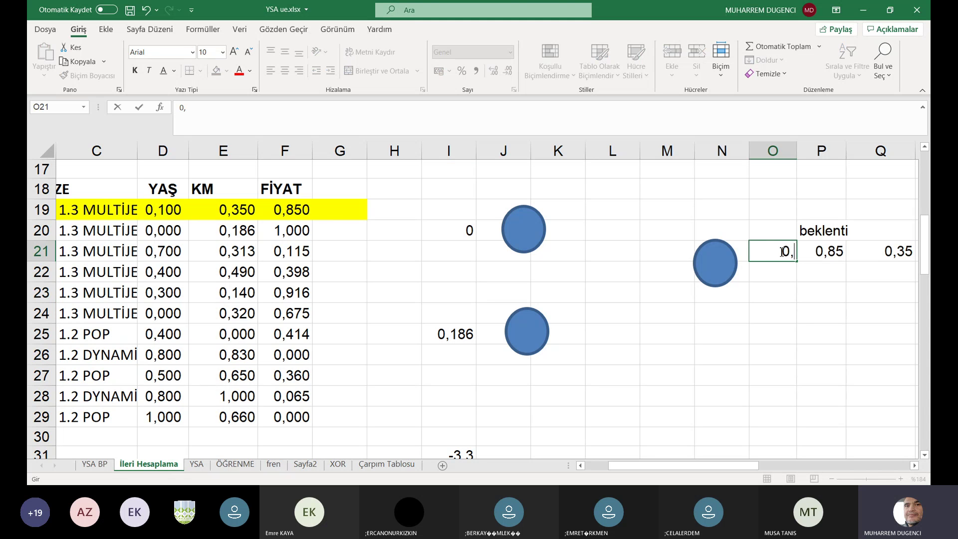
{"action": "type", "text": "42"}
{"action": "left_click", "coordinate": [822, 252]}
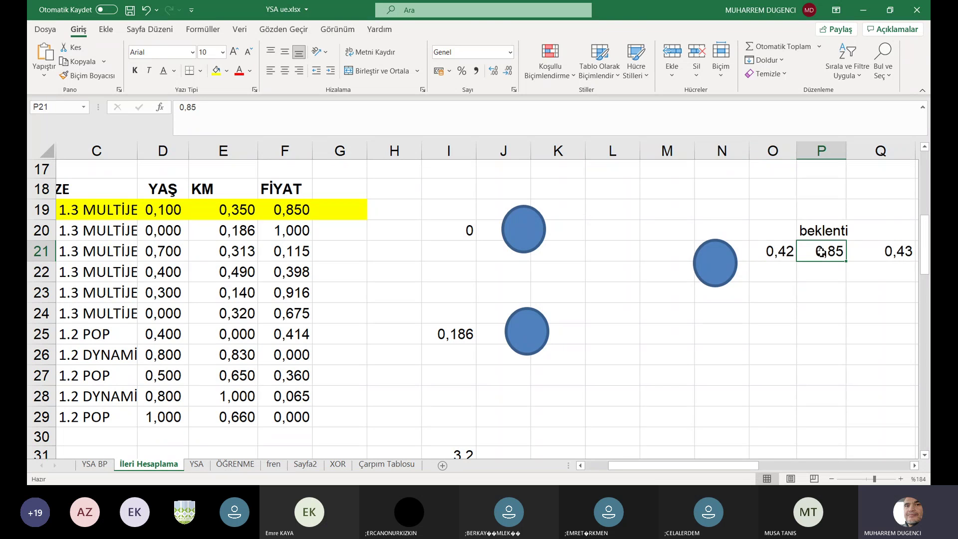
{"action": "type", "text": "1"}
{"action": "key", "text": "Return"}
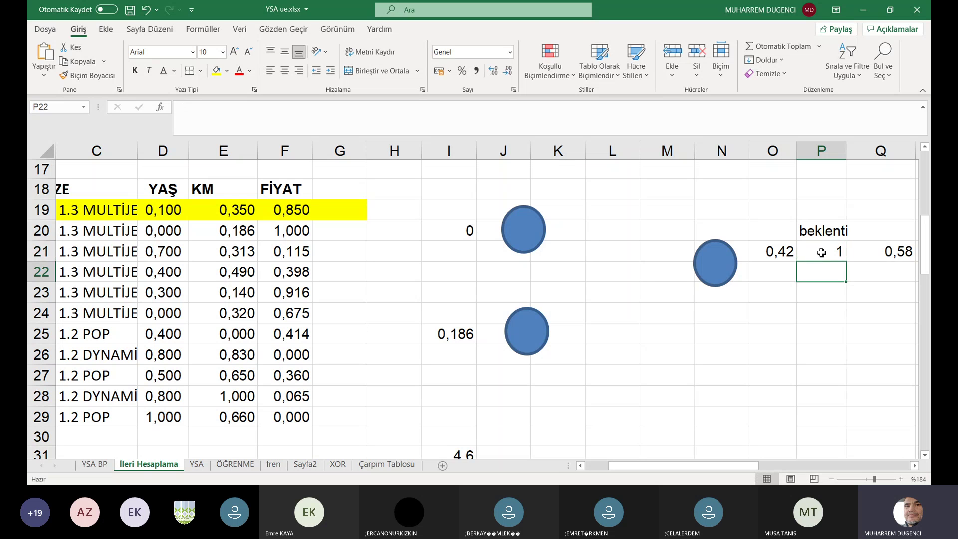
{"action": "left_click", "coordinate": [890, 251]}
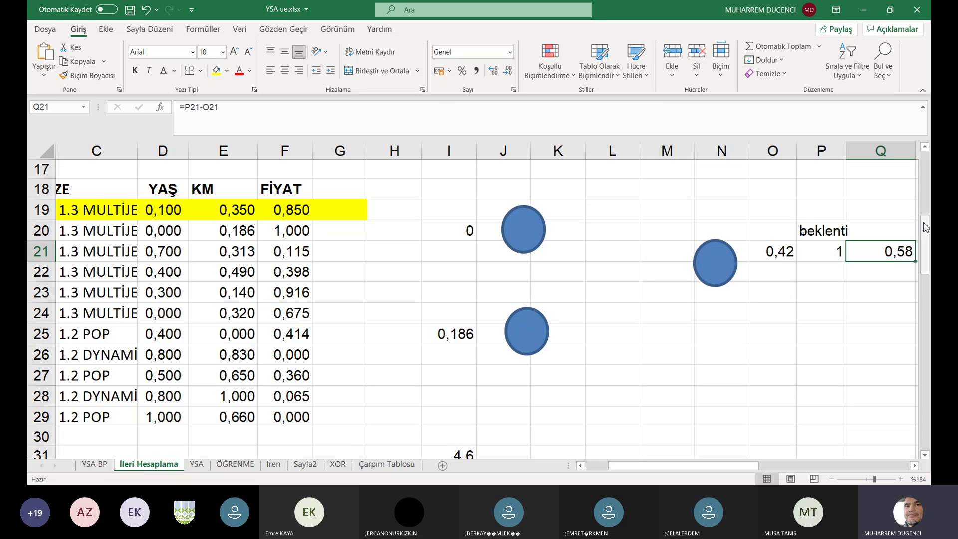
Examine the network diagram on the YSA BP sheet and return to the normalised car data on İleri Hesaplama
{"action": "left_click_drag", "start_coordinate": [926, 227], "coordinate": [928, 279]}
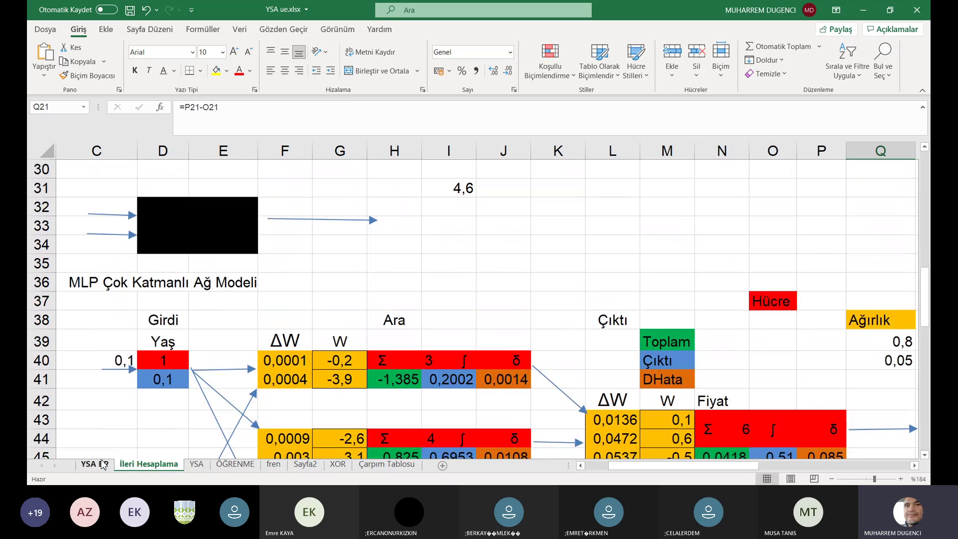
{"action": "left_click", "coordinate": [102, 465]}
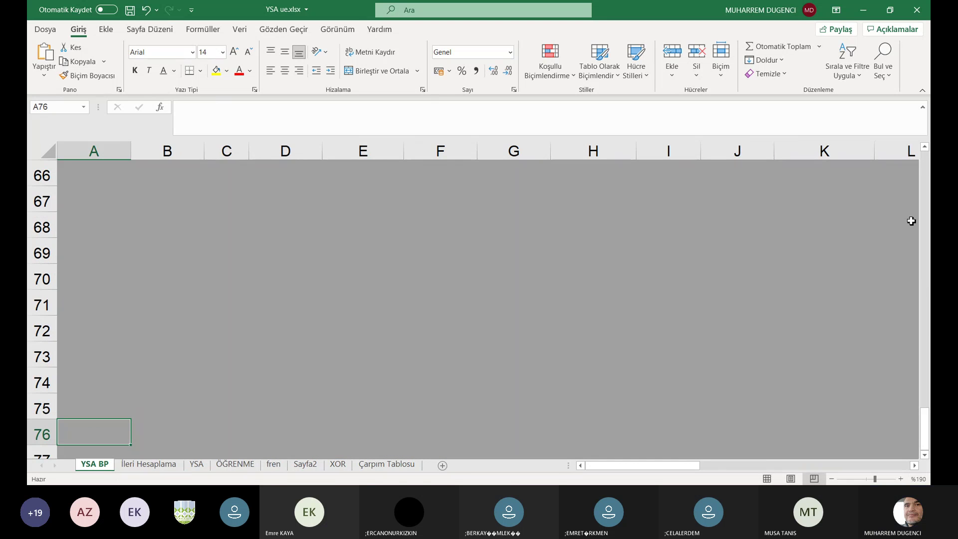
{"action": "left_click_drag", "start_coordinate": [913, 378], "coordinate": [914, 152]}
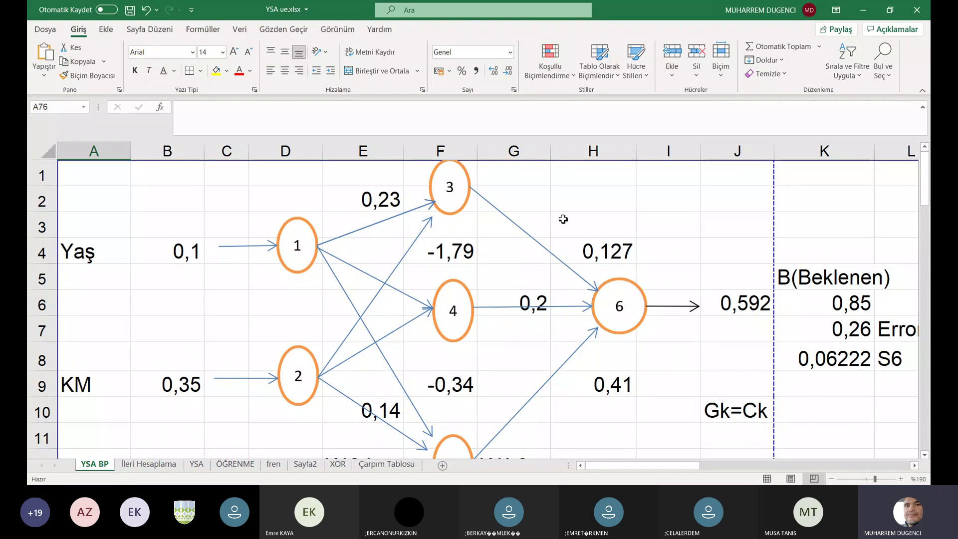
{"action": "left_click", "coordinate": [155, 465]}
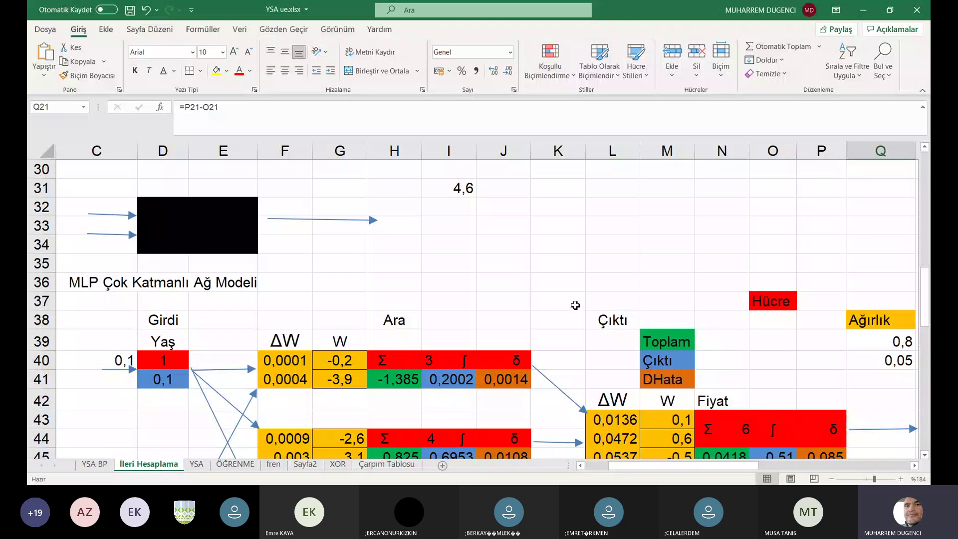
{"action": "left_click_drag", "start_coordinate": [926, 308], "coordinate": [912, 170]}
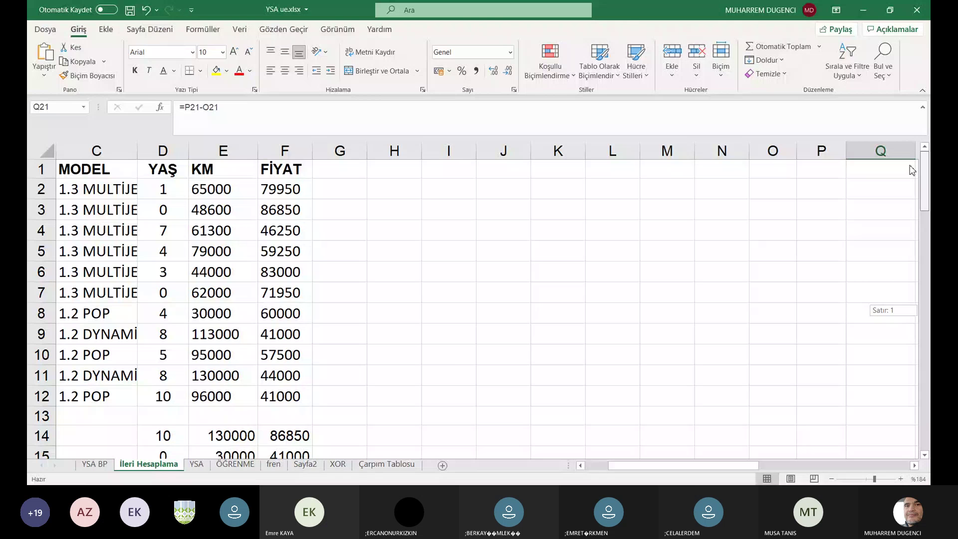
{"action": "left_click_drag", "start_coordinate": [912, 170], "coordinate": [921, 232]}
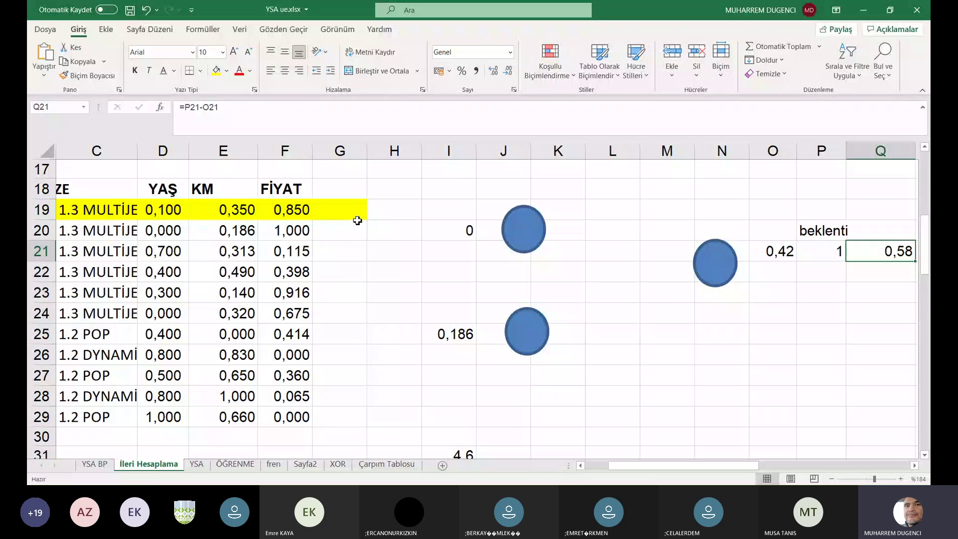
Enter 0,313 in I20 as the input beside the upper left oval
{"action": "left_click", "coordinate": [462, 233]}
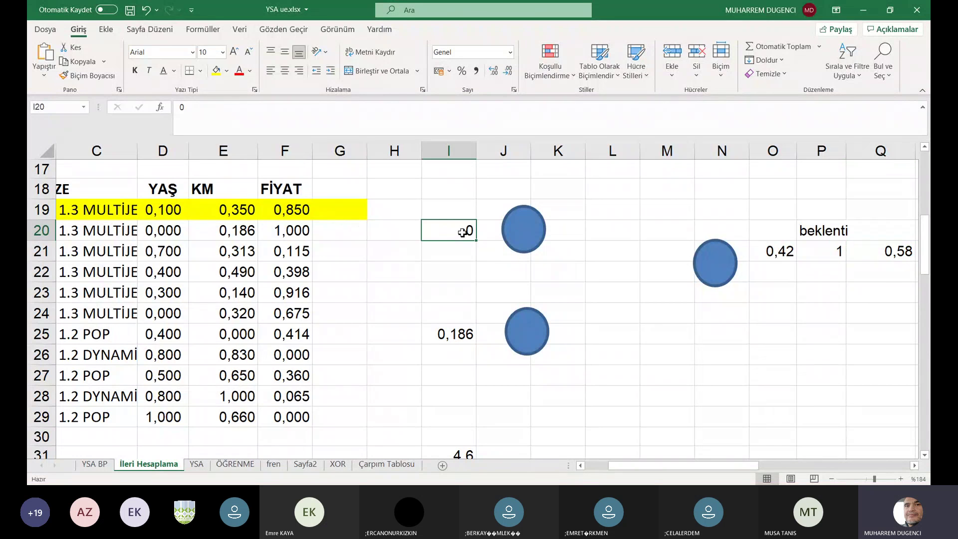
{"action": "type", "text": "0"}
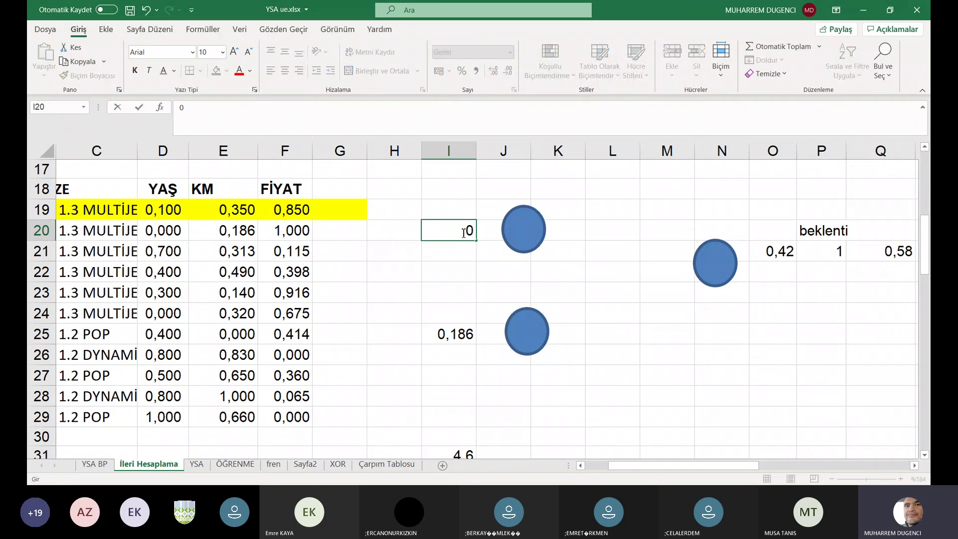
{"action": "type", "text": ",313"}
{"action": "key", "text": "Return"}
{"action": "key", "text": "Return"}
{"action": "key", "text": "Return"}
{"action": "key", "text": "Return"}
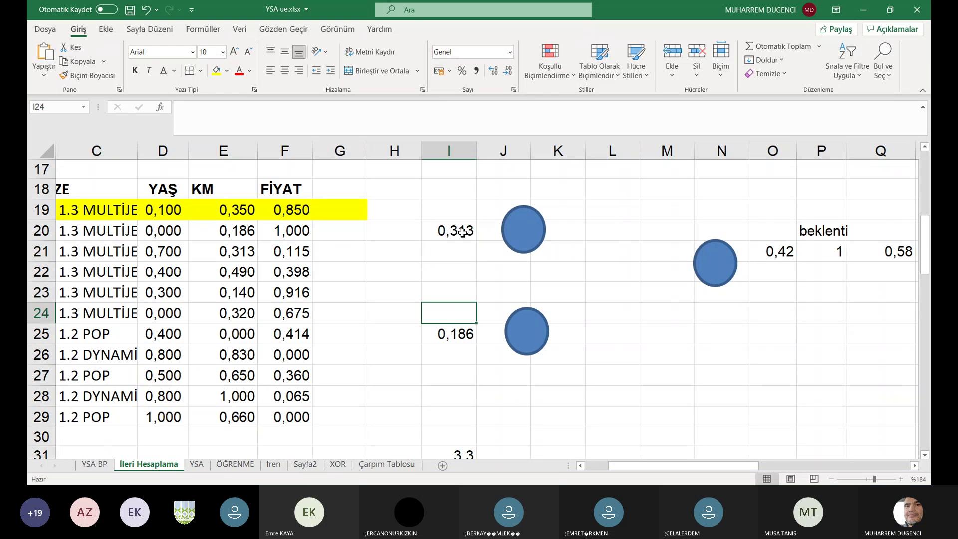
{"action": "key", "text": "Return"}
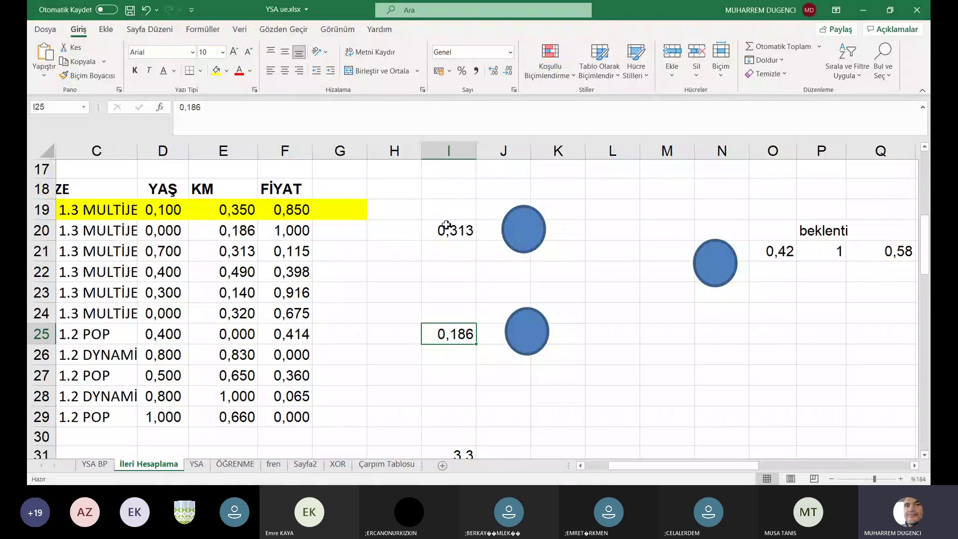
{"action": "left_click", "coordinate": [446, 225]}
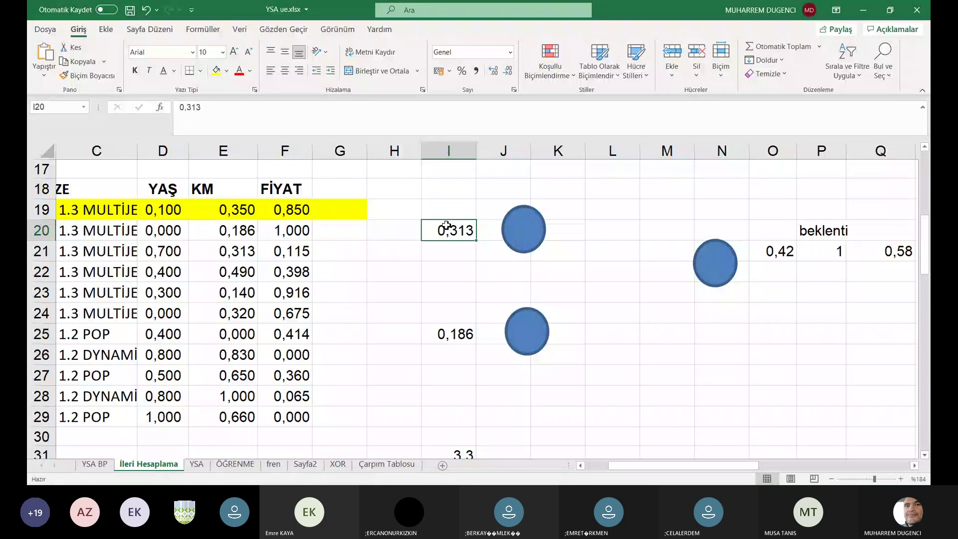
{"action": "key", "text": "ctrl+shift+Down"}
{"action": "left_click", "coordinate": [447, 226]}
{"action": "left_click", "coordinate": [455, 244]}
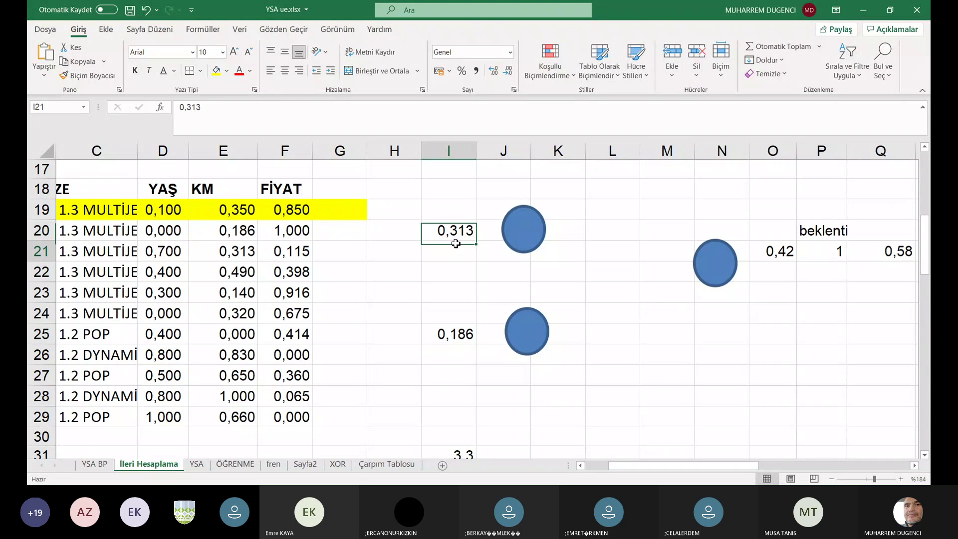
{"action": "left_click_drag", "start_coordinate": [456, 243], "coordinate": [451, 332]}
Enter the third car's normalised inputs beside the left ovals, 0,7 in I20 and 0,313 in I25
{"action": "left_click", "coordinate": [455, 230]}
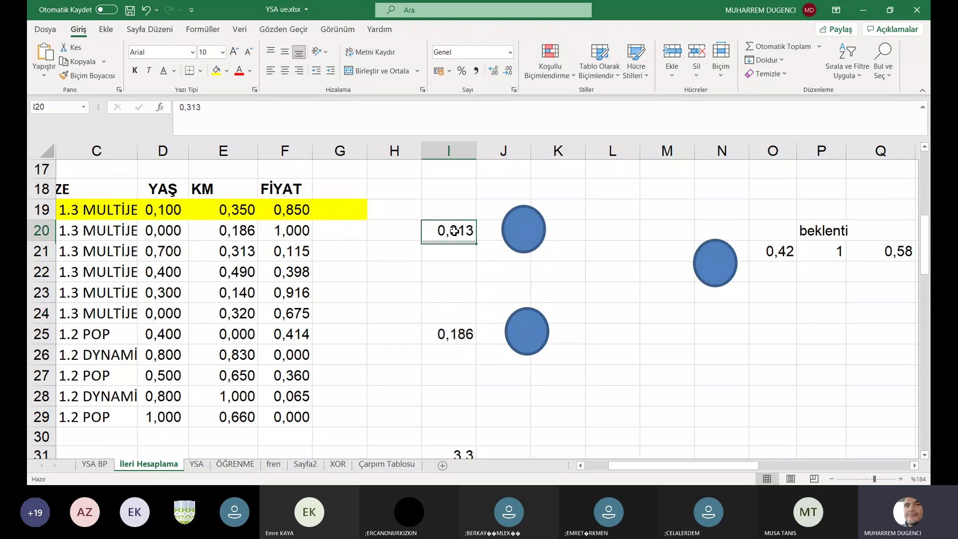
{"action": "type", "text": "0"}
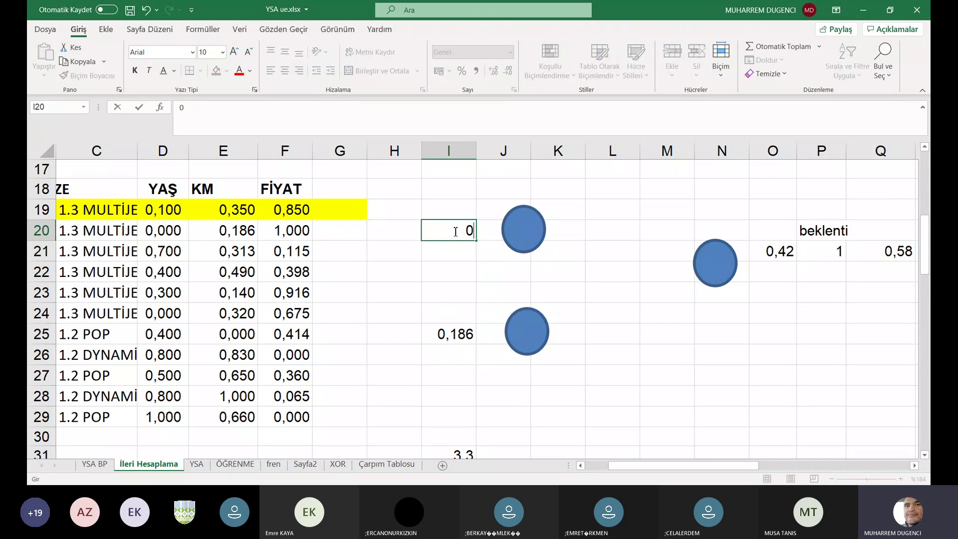
{"action": "type", "text": ",7"}
{"action": "left_click", "coordinate": [462, 332]}
{"action": "type", "text": "0"}
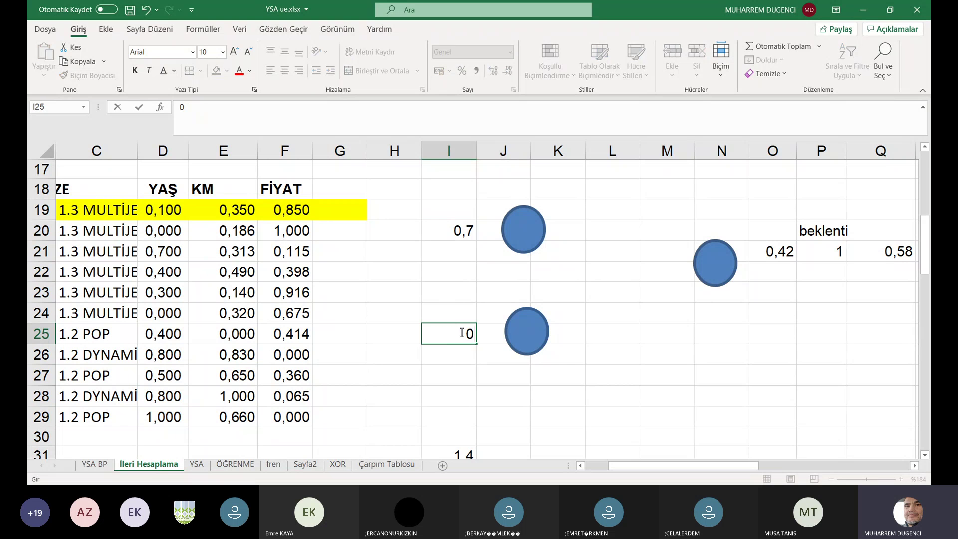
{"action": "type", "text": ",313"}
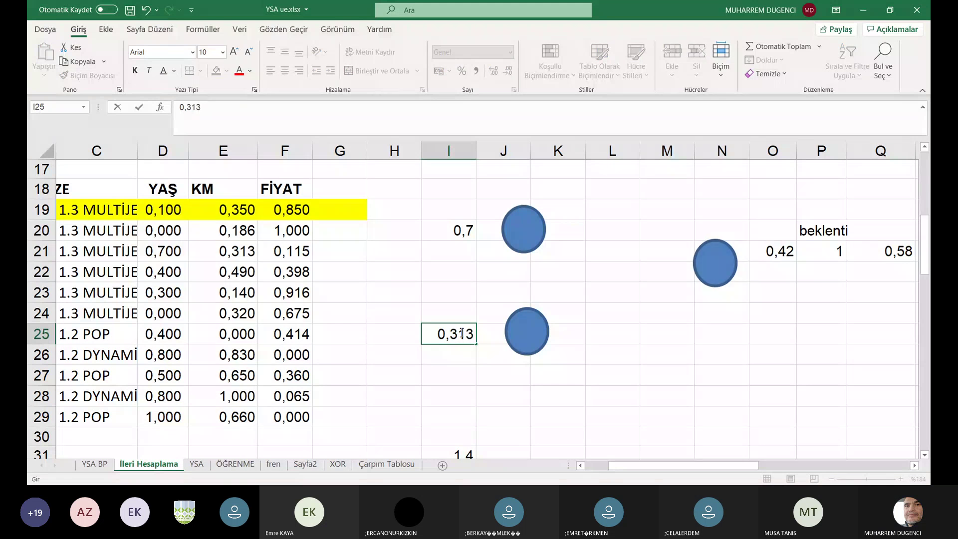
{"action": "key", "text": "Return"}
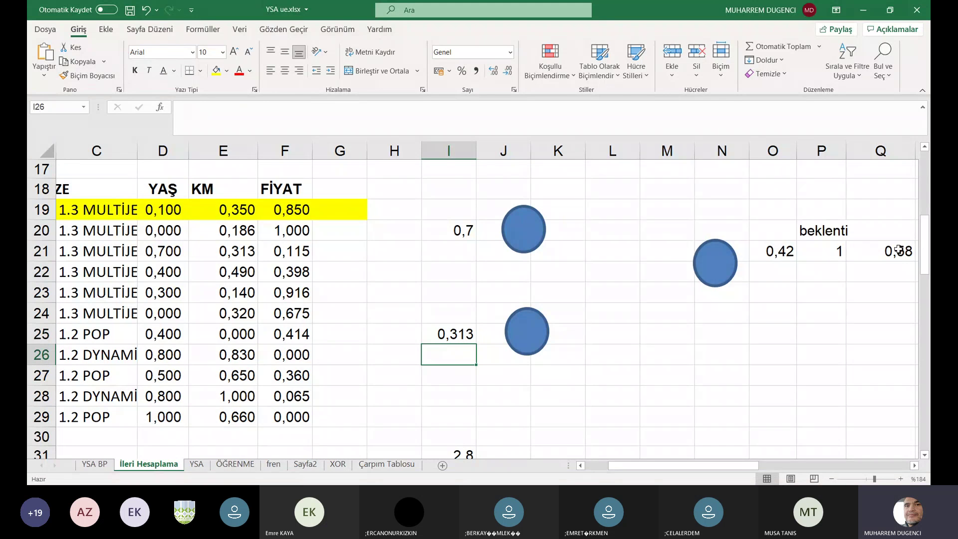
Set the output in O21 to 0,3 and the expected value in P21 to 0,115
{"action": "left_click", "coordinate": [830, 252]}
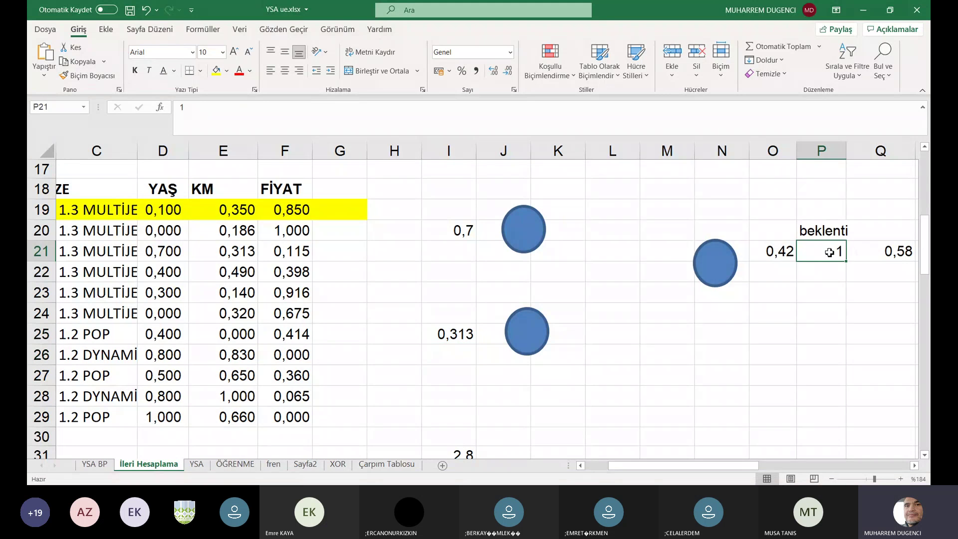
{"action": "left_click", "coordinate": [779, 253]}
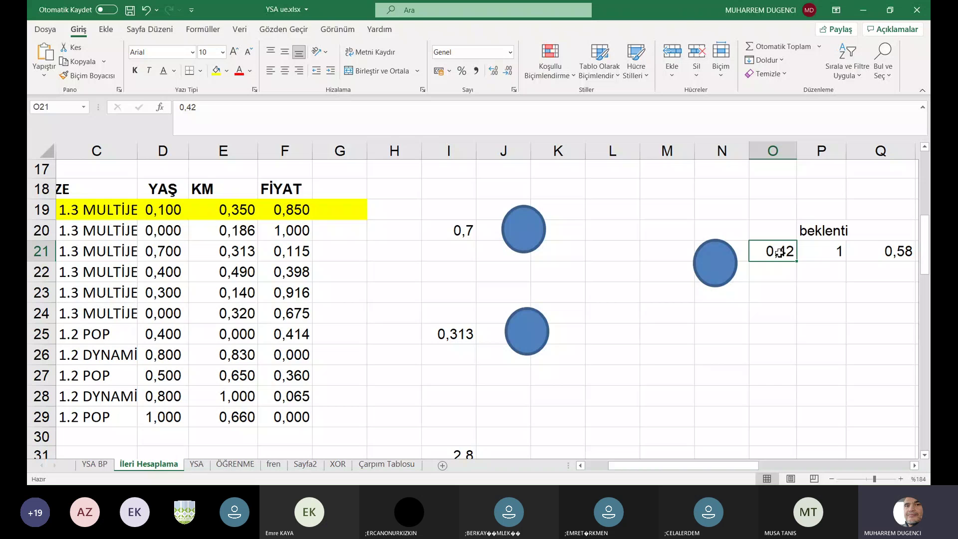
{"action": "type", "text": "0,3"}
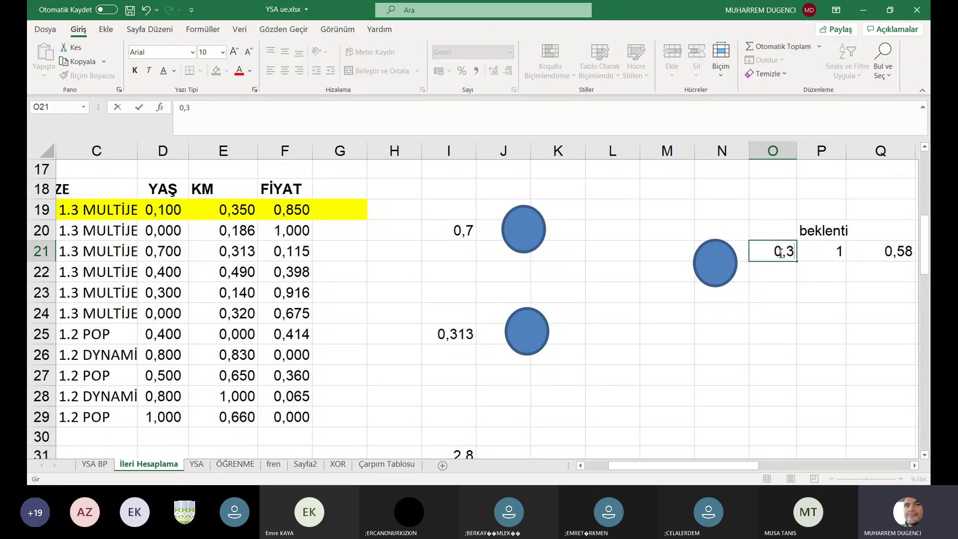
{"action": "key", "text": "Return"}
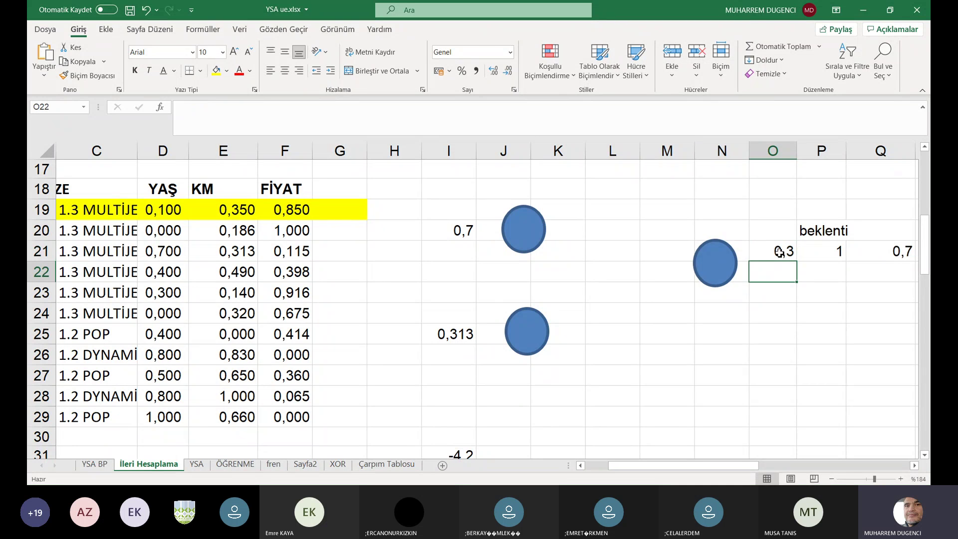
{"action": "left_click", "coordinate": [829, 250]}
{"action": "type", "text": "0,11"}
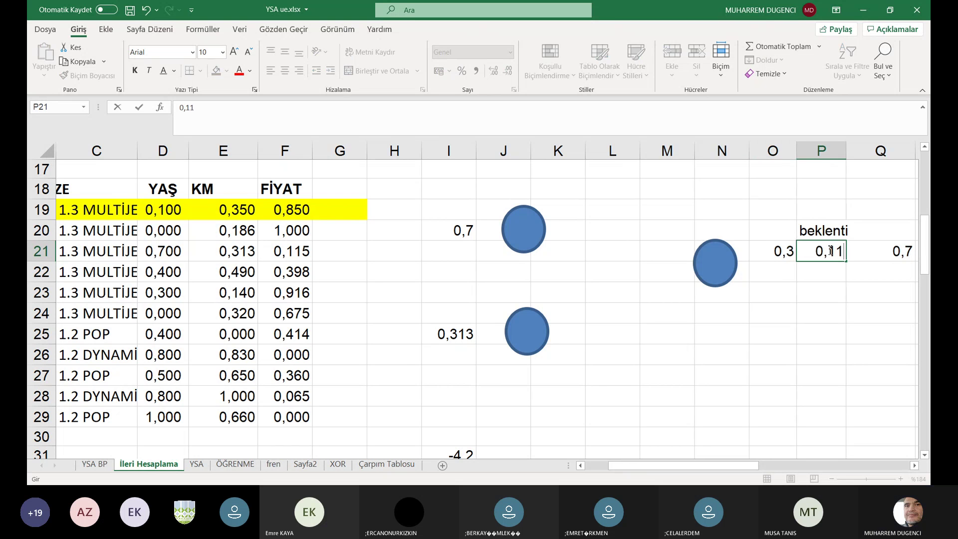
{"action": "type", "text": "5"}
{"action": "key", "text": "Return"}
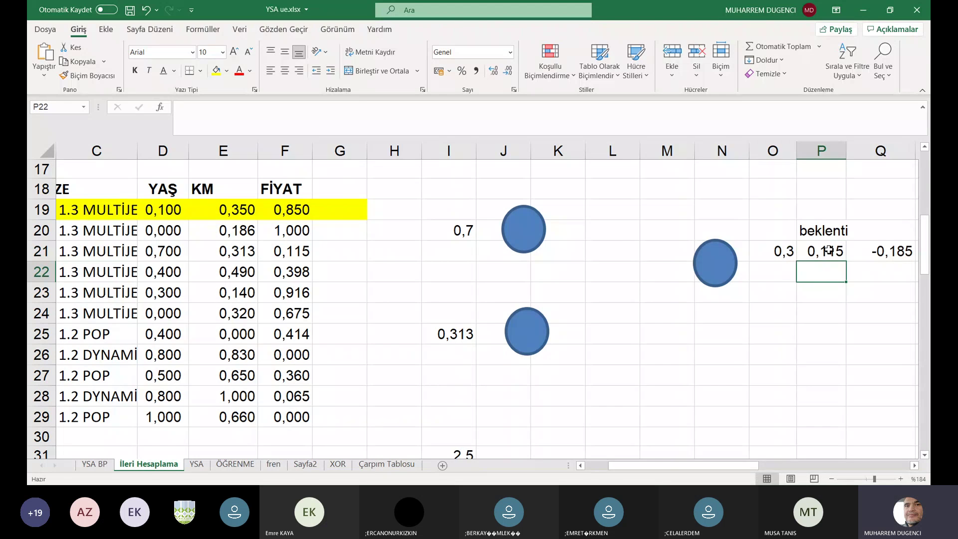
Check the error in Q21 and highlight the third car's data in C21:F21
{"action": "left_click", "coordinate": [890, 256]}
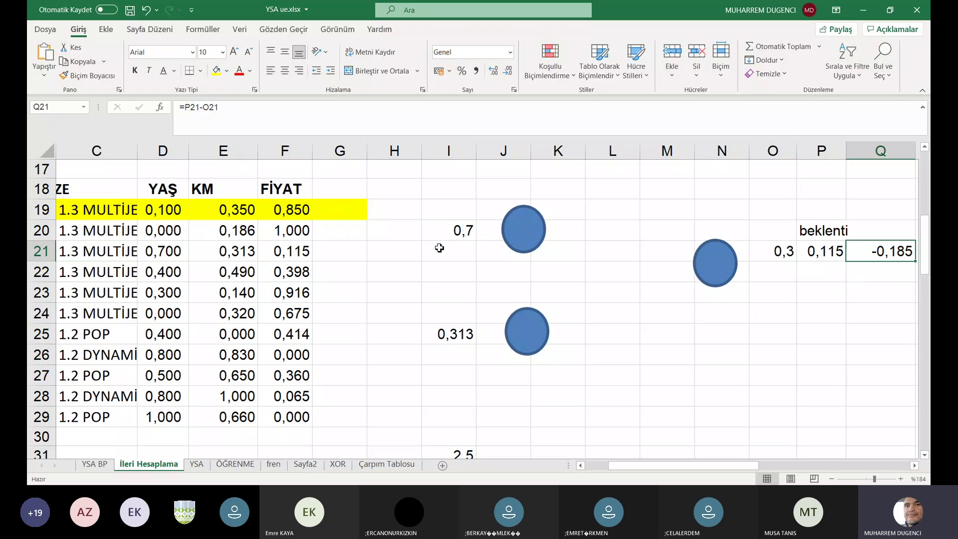
{"action": "left_click_drag", "start_coordinate": [97, 251], "coordinate": [307, 252]}
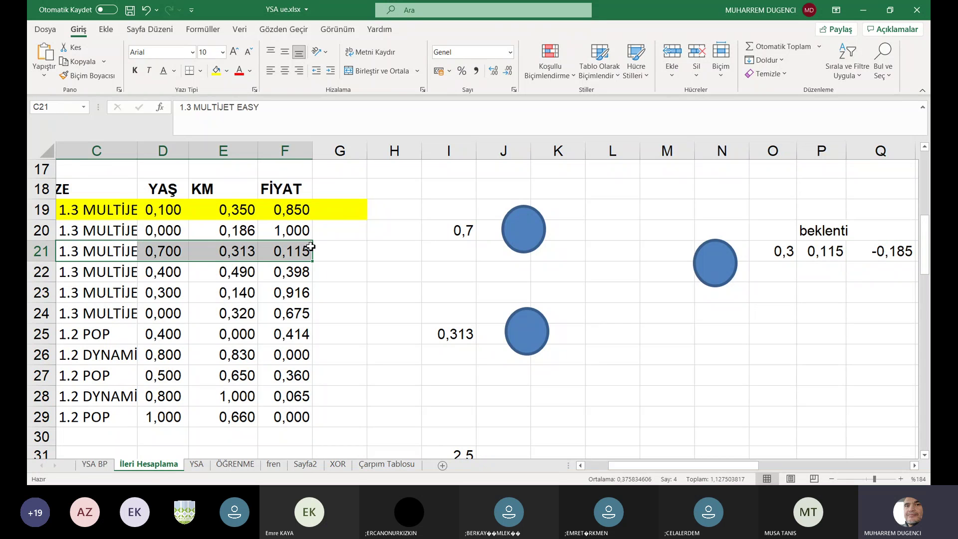
Highlight the remaining car rows of the normalised table through C29:F29 and return to the sample numbers in column A
{"action": "left_click_drag", "start_coordinate": [104, 272], "coordinate": [332, 247]}
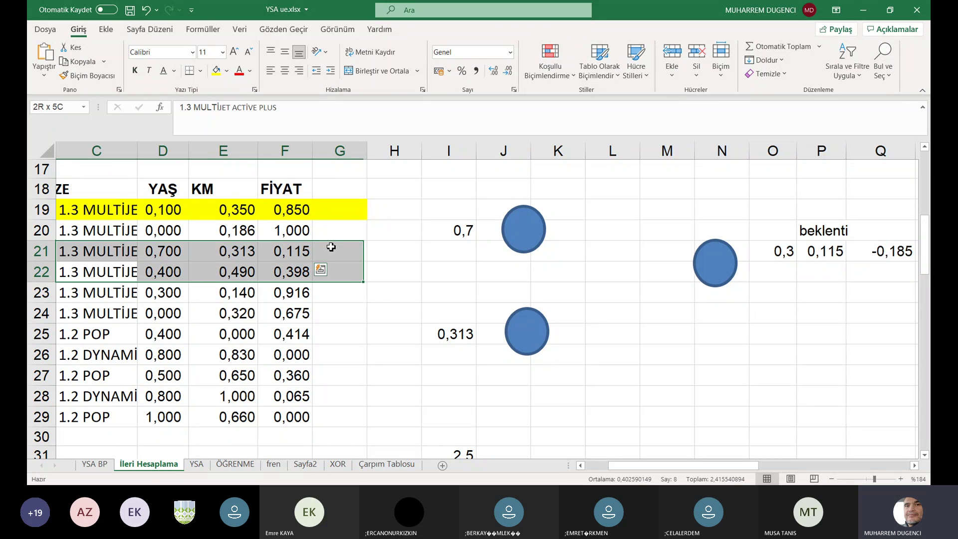
{"action": "left_click", "coordinate": [64, 350]}
{"action": "left_click_drag", "start_coordinate": [237, 342], "coordinate": [237, 342]}
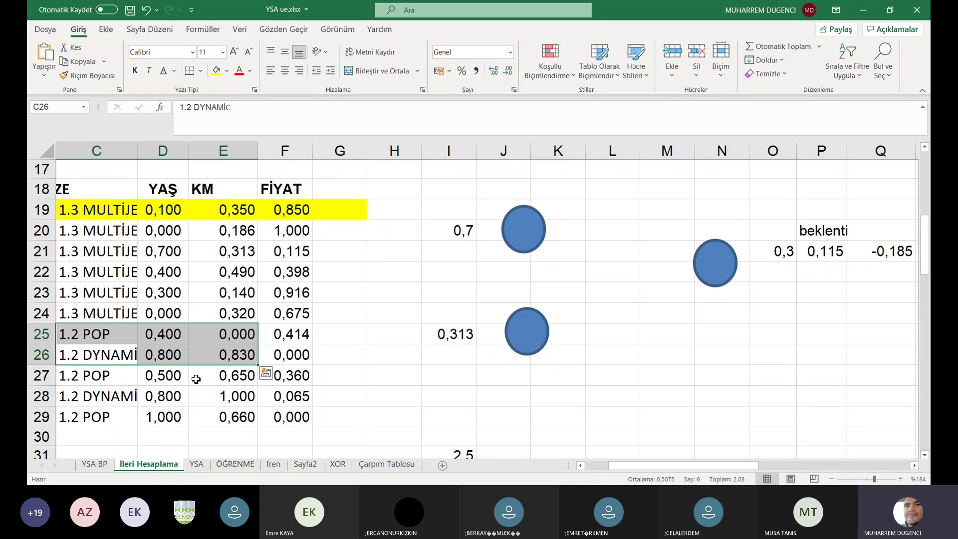
{"action": "left_click", "coordinate": [77, 418]}
{"action": "left_click_drag", "start_coordinate": [139, 422], "coordinate": [288, 420]}
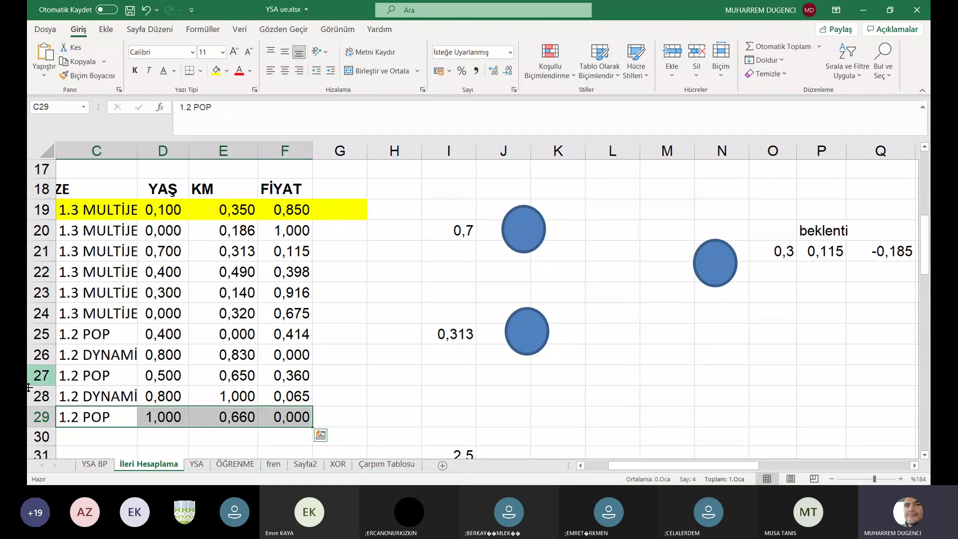
{"action": "left_click", "coordinate": [95, 348]}
{"action": "key", "text": "Home"}
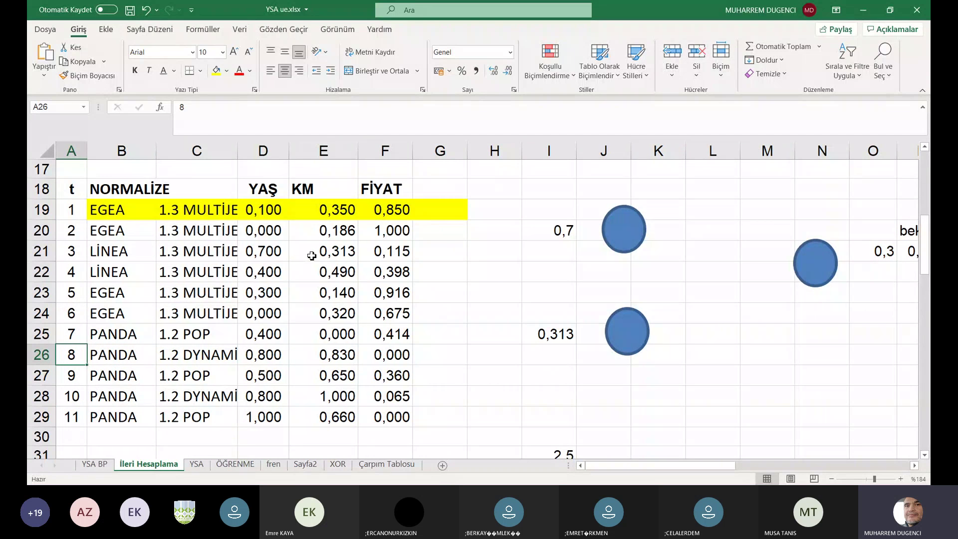
Number a second pass under a t heading in G18, entering 12, 13 and 14 in G19:G21 and 22 in G29
{"action": "left_click", "coordinate": [432, 212]}
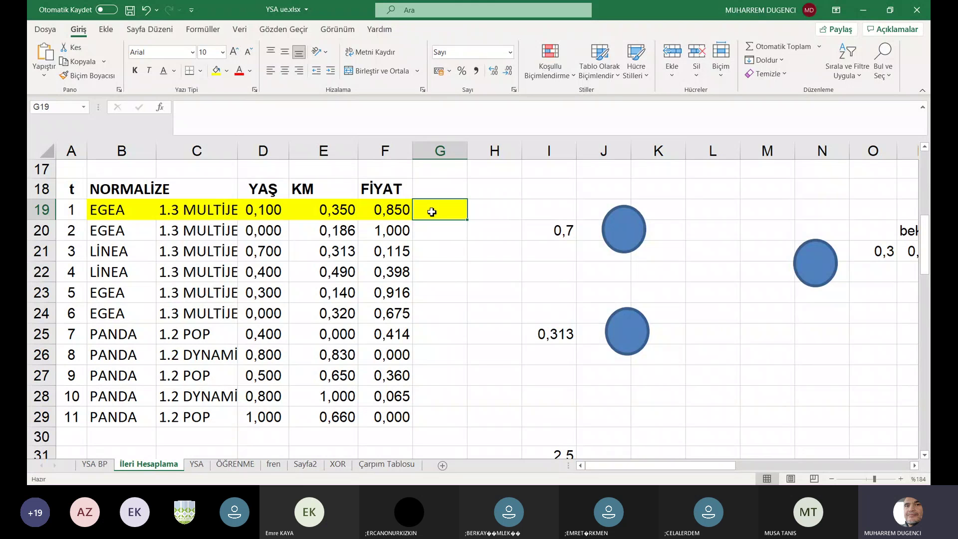
{"action": "type", "text": "12"}
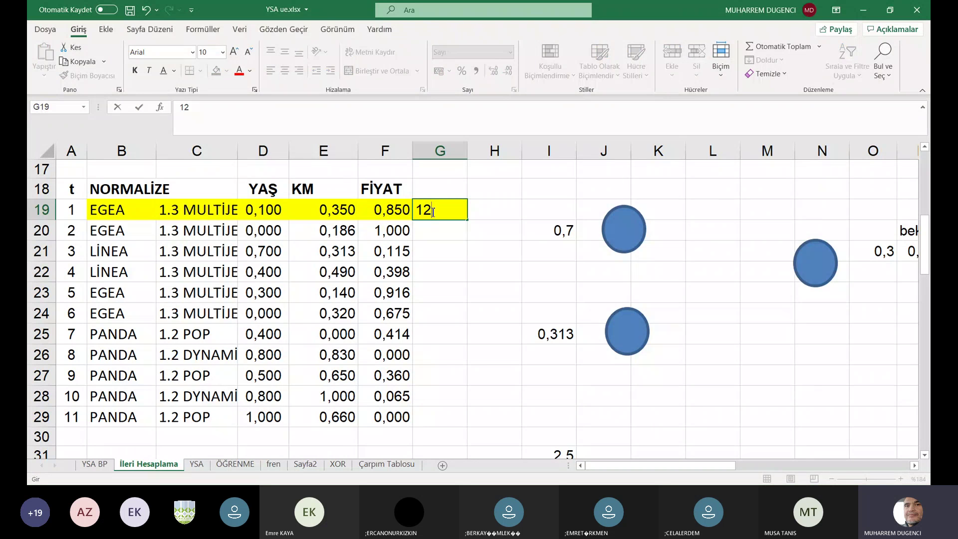
{"action": "key", "text": "Return"}
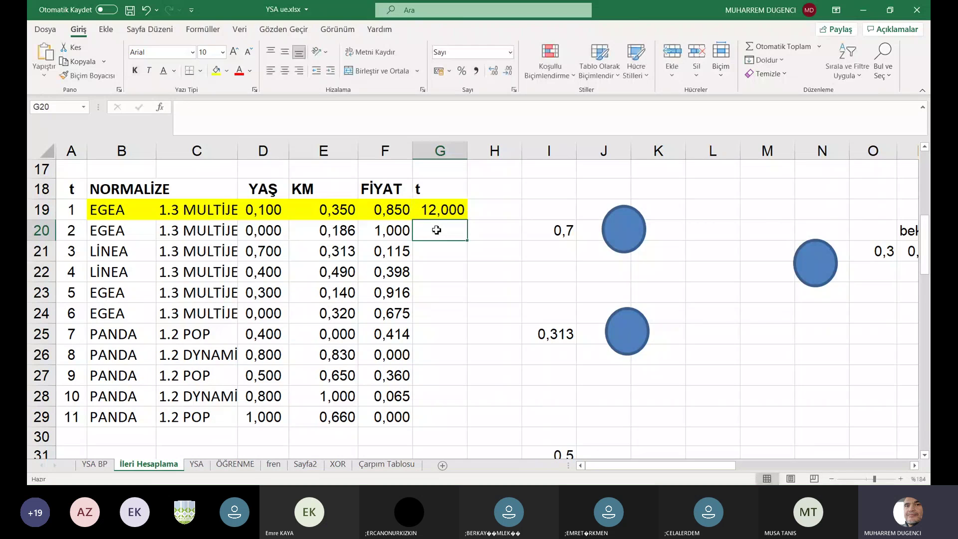
{"action": "type", "text": "13"}
{"action": "key", "text": "Return"}
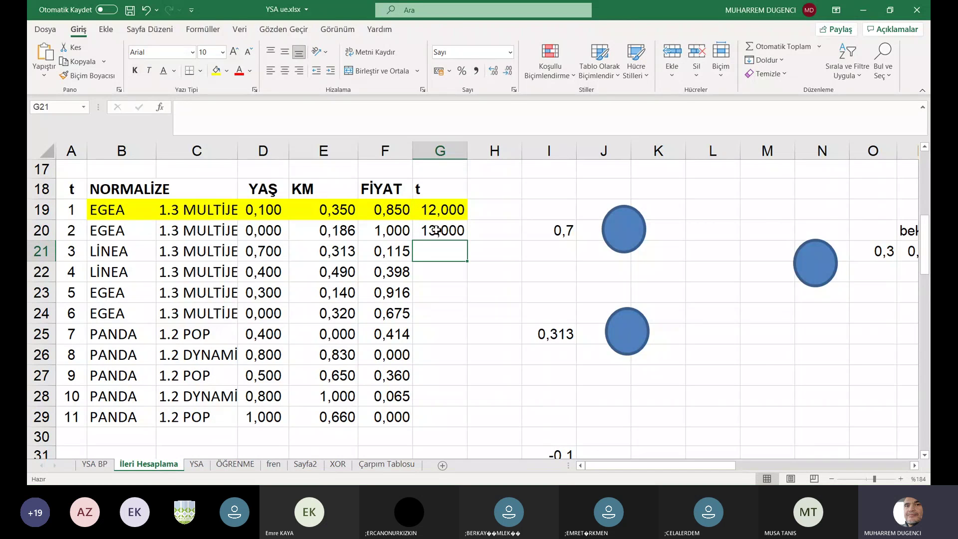
{"action": "type", "text": "14"}
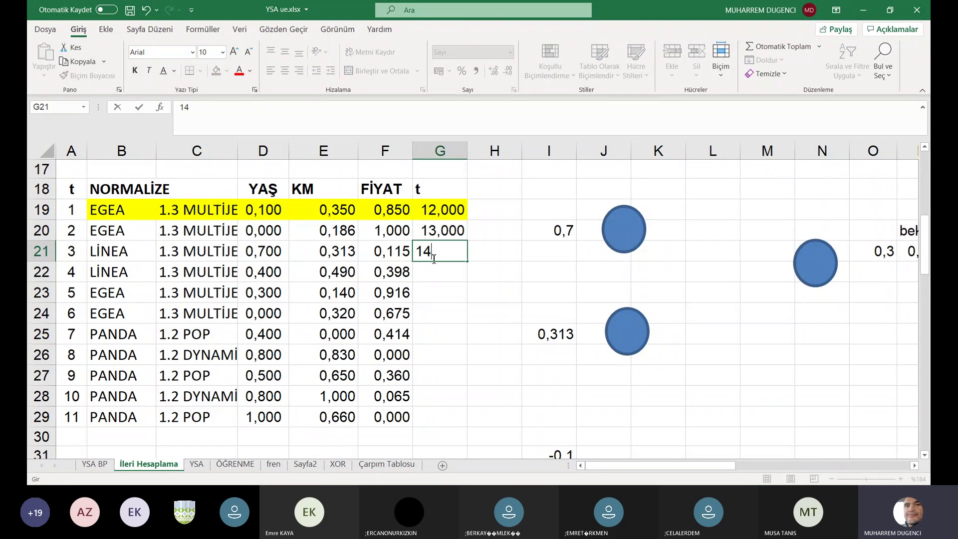
{"action": "left_click", "coordinate": [442, 422]}
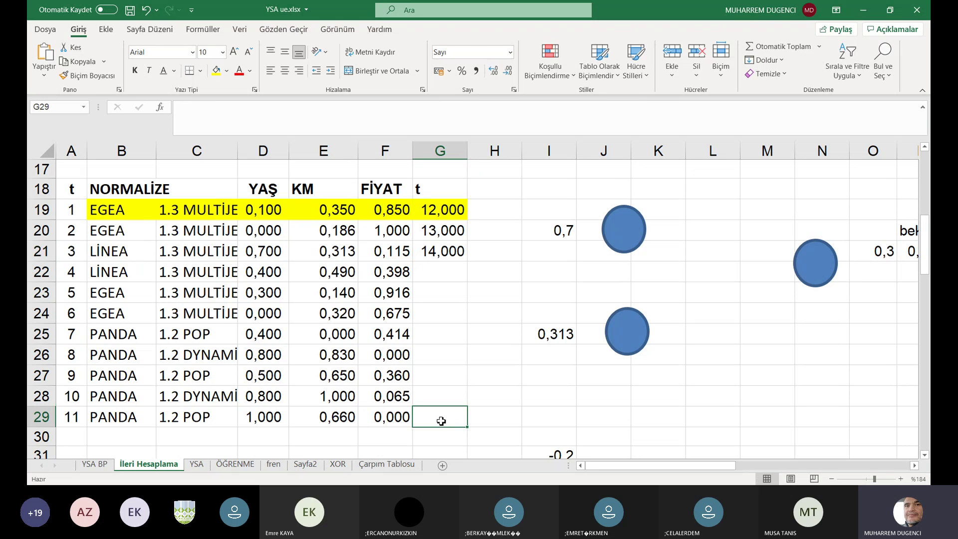
{"action": "type", "text": "22"}
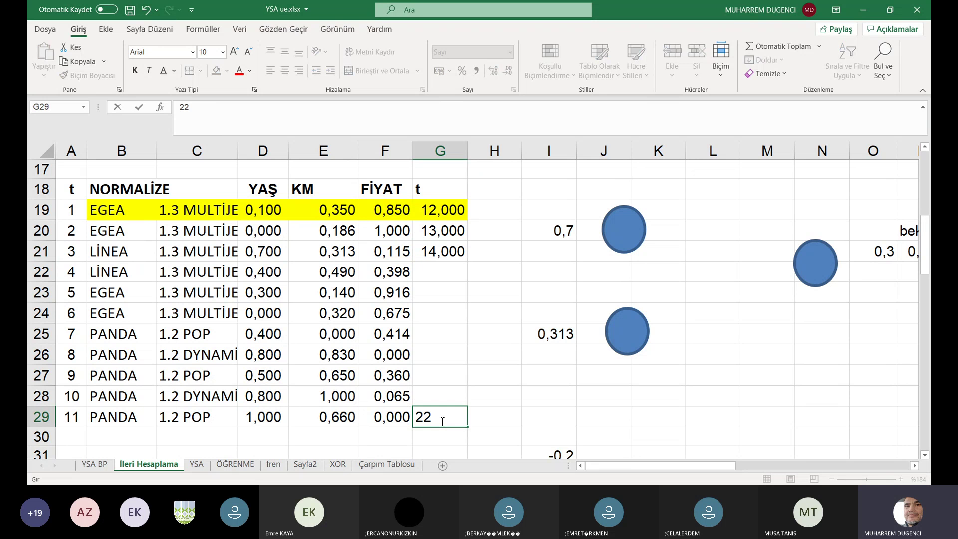
Number a third pass with 23 and 24 in H19:H20 and copy the t heading from G18 to H18
{"action": "left_click", "coordinate": [497, 209]}
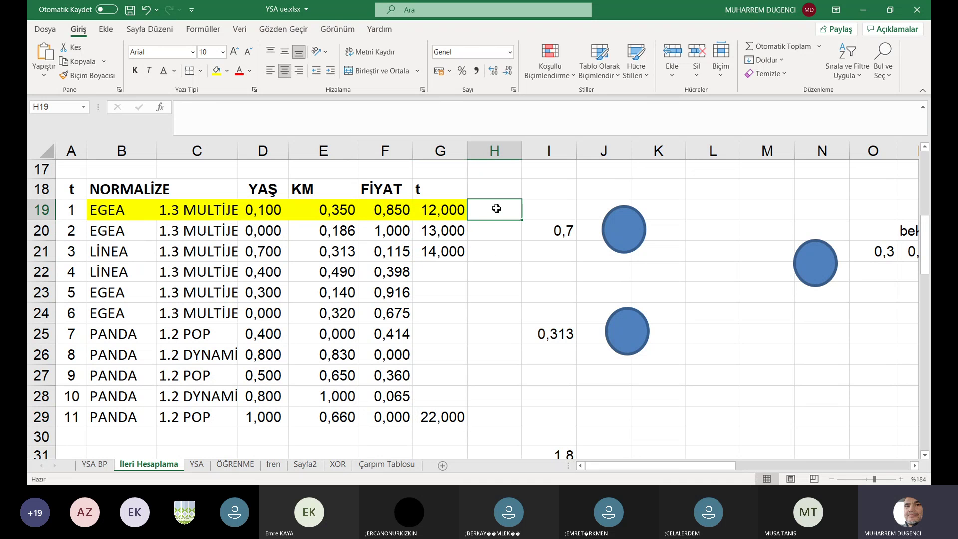
{"action": "type", "text": "23"}
{"action": "key", "text": "Return"}
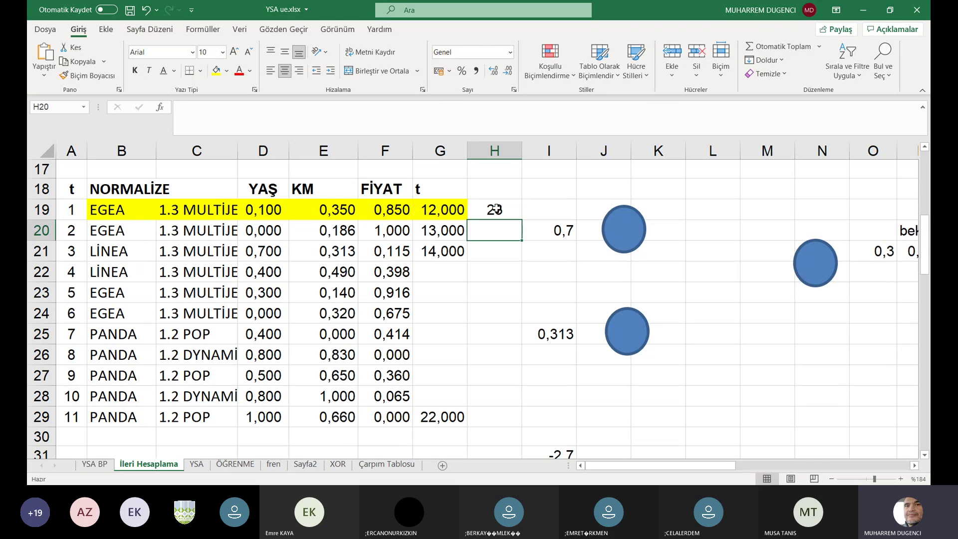
{"action": "type", "text": "24"}
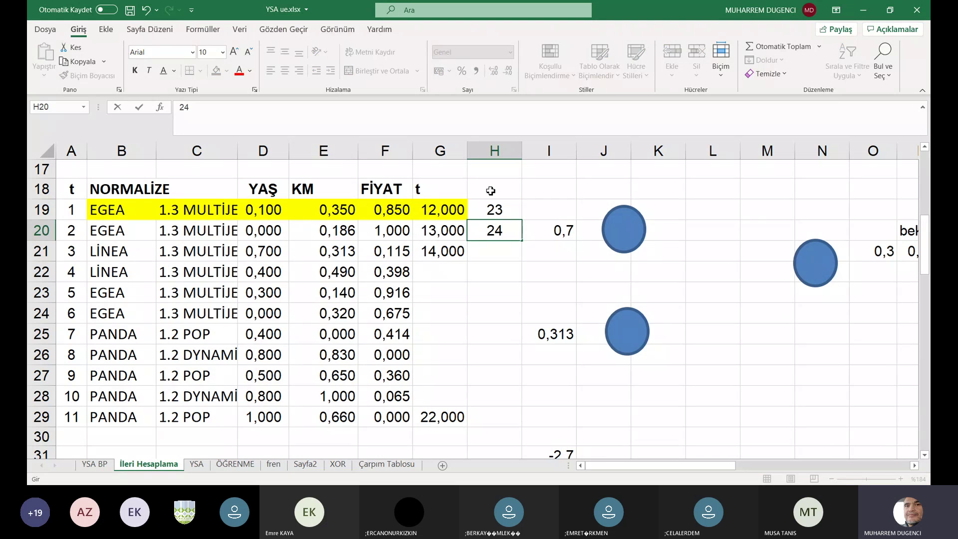
{"action": "left_click", "coordinate": [429, 201]}
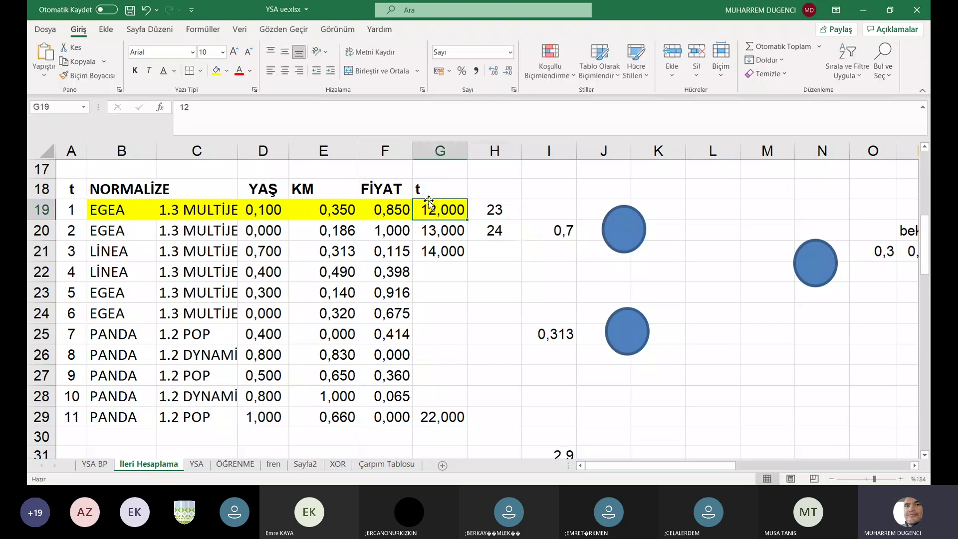
{"action": "left_click", "coordinate": [430, 193]}
{"action": "left_click_drag", "start_coordinate": [467, 198], "coordinate": [517, 201]}
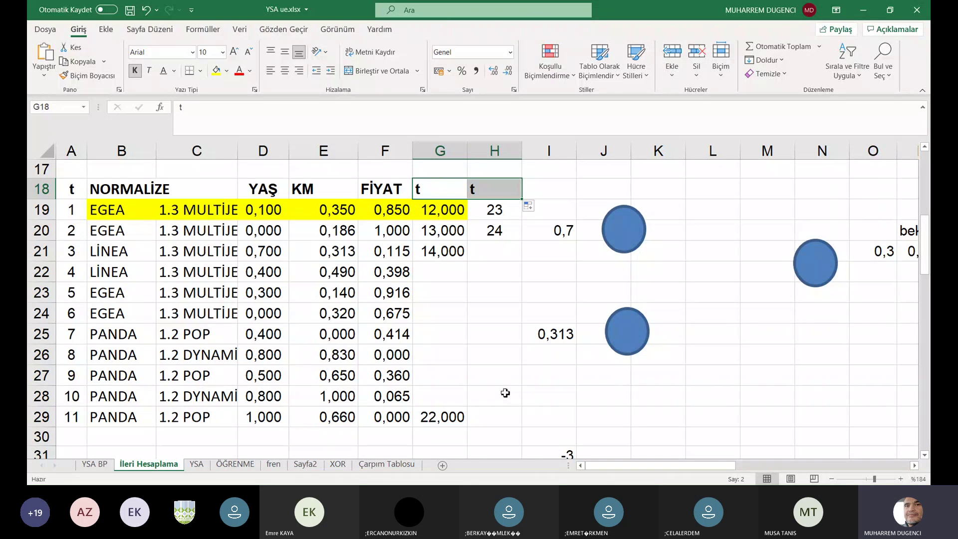
Clear the pass numbering and its headings from G17:H29
{"action": "left_click_drag", "start_coordinate": [425, 172], "coordinate": [487, 423]}
{"action": "key", "text": "Delete"}
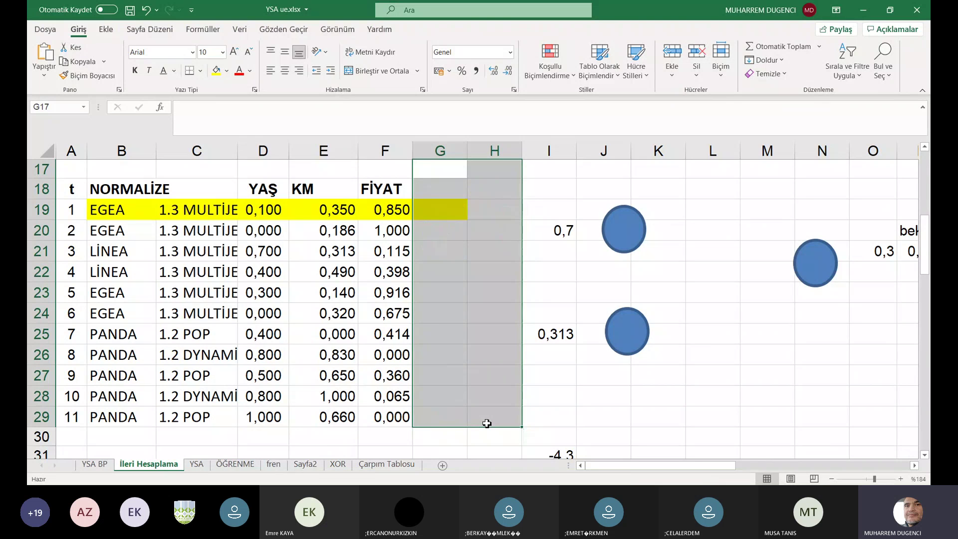
Enter 1000 in E30 below the normalised table, highlight the samples in A19:B30, and clear E30 again
{"action": "left_click", "coordinate": [321, 438]}
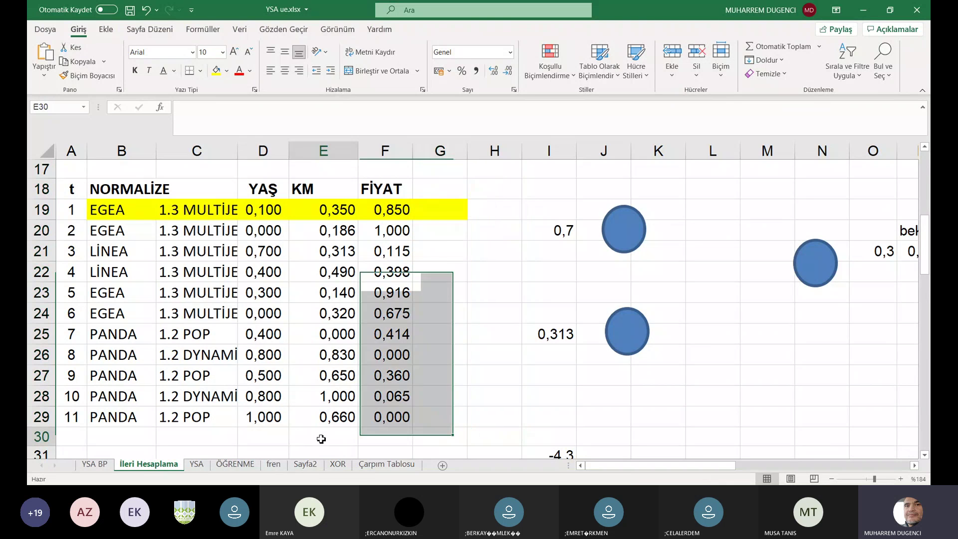
{"action": "type", "text": "1"}
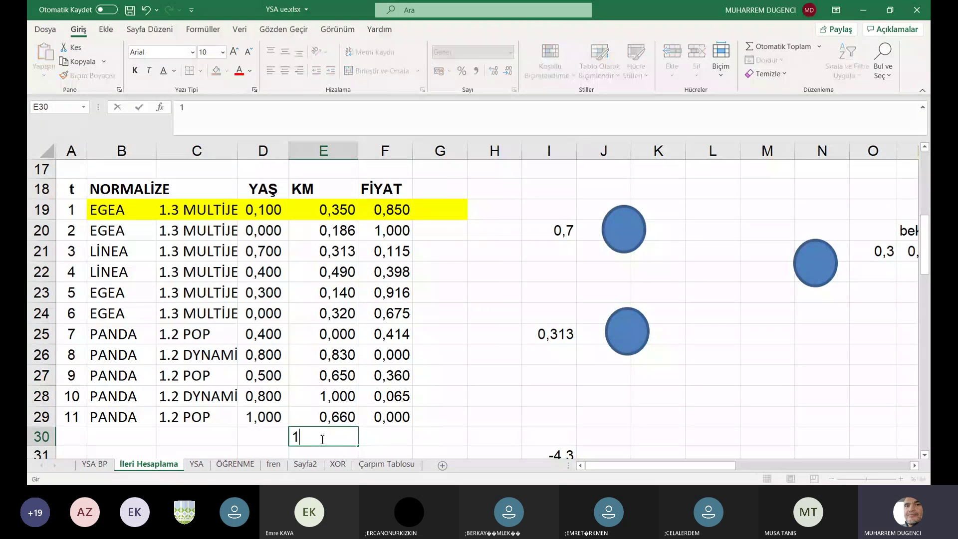
{"action": "type", "text": "000"}
{"action": "left_click_drag", "start_coordinate": [71, 210], "coordinate": [107, 436]}
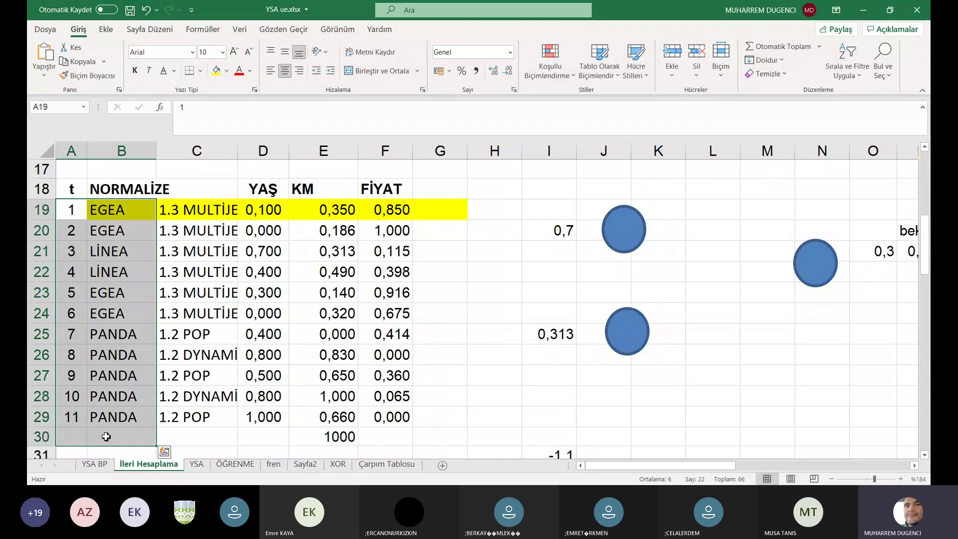
{"action": "left_click", "coordinate": [324, 437]}
{"action": "key", "text": "Delete"}
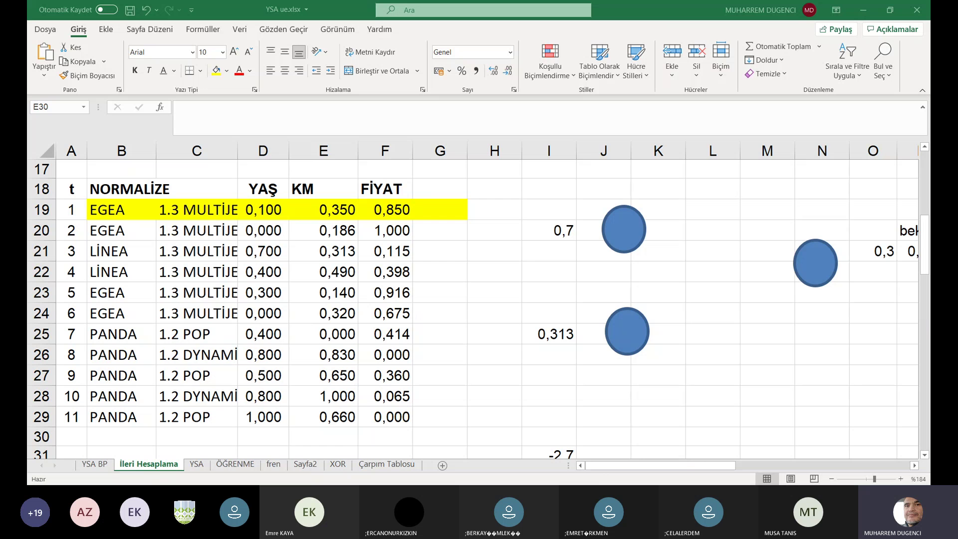
Delete the three blue neuron ovals beside the normalised table
{"action": "left_click", "coordinate": [537, 470]}
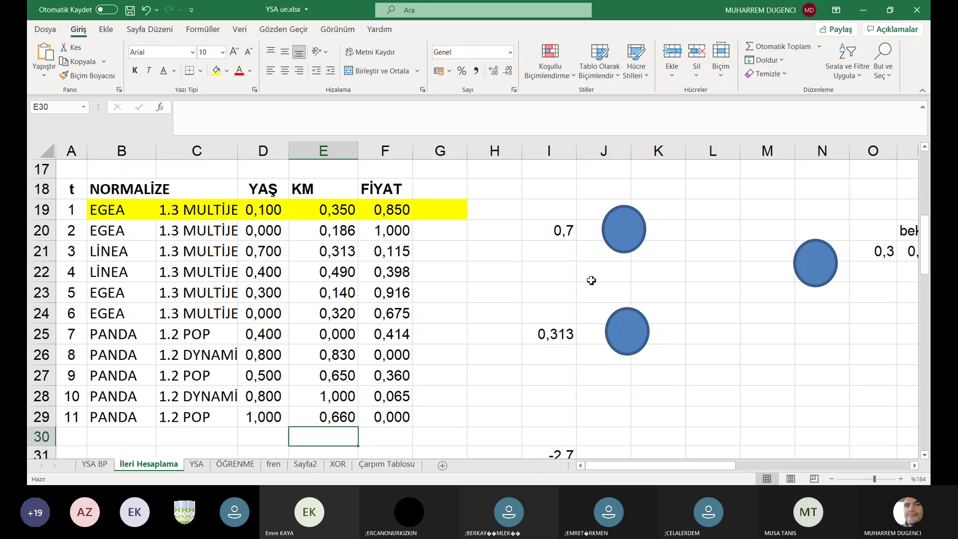
{"action": "left_click", "coordinate": [617, 244]}
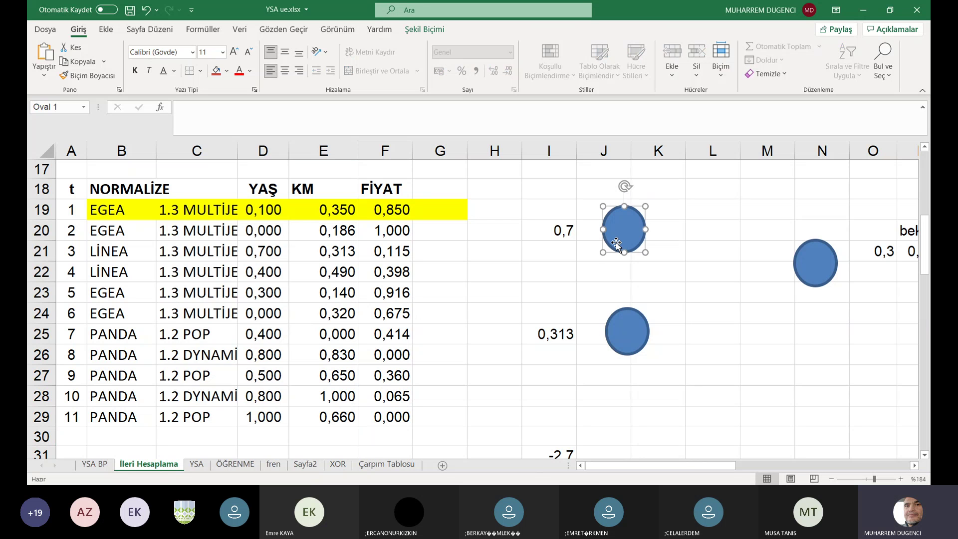
{"action": "key", "text": "Delete"}
{"action": "left_click", "coordinate": [631, 353]}
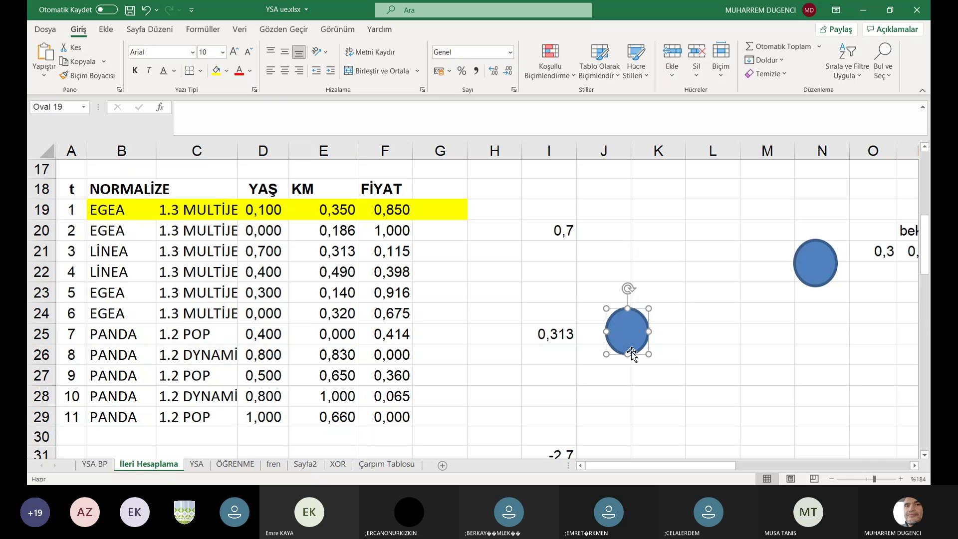
{"action": "key", "text": "Delete"}
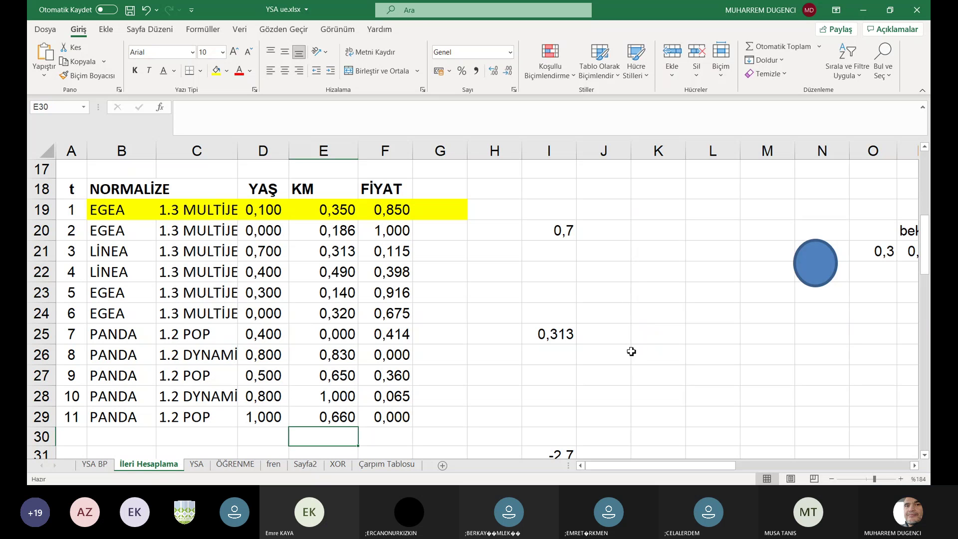
{"action": "left_click", "coordinate": [822, 281]}
{"action": "key", "text": "Delete"}
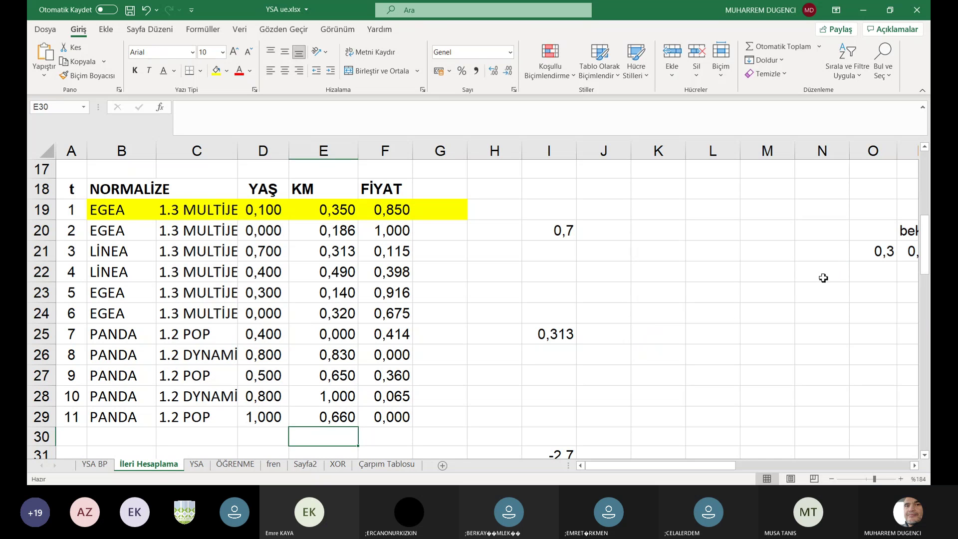
Clear the sample input values from I20 and I25
{"action": "left_click", "coordinate": [562, 231]}
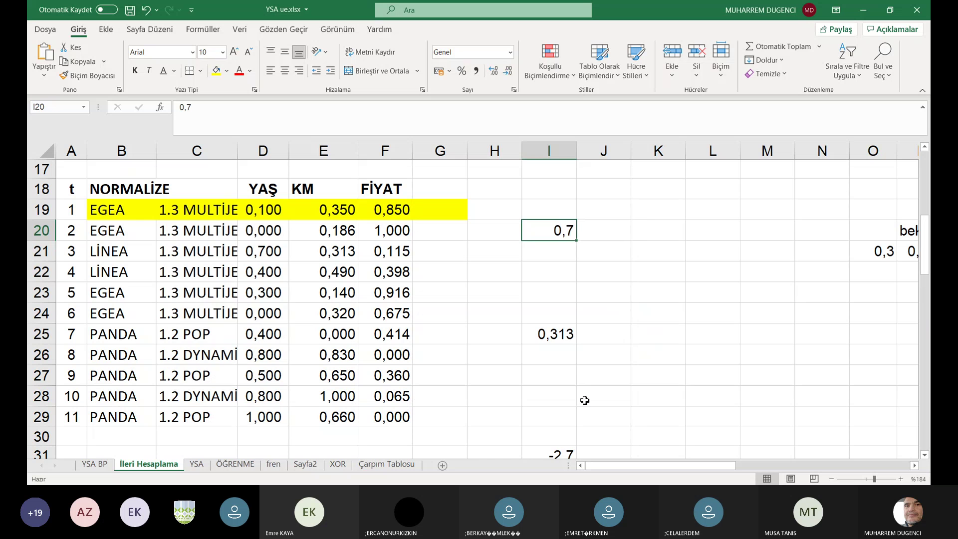
{"action": "key", "text": "Delete"}
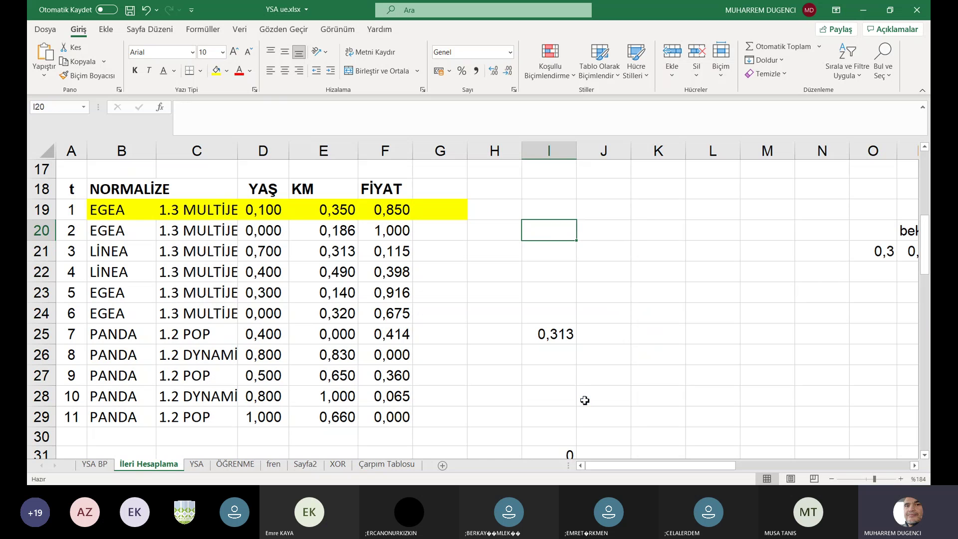
{"action": "left_click", "coordinate": [556, 330]}
{"action": "key", "text": "Delete"}
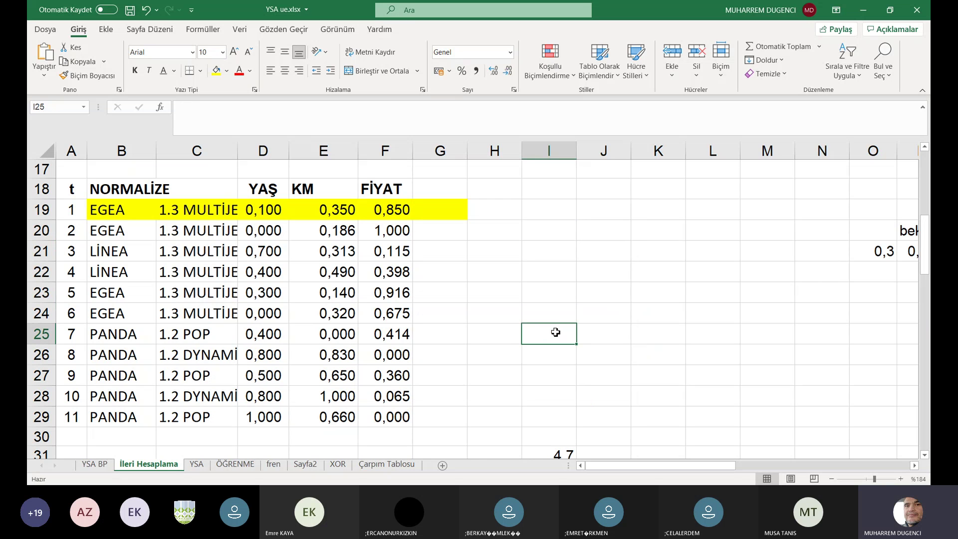
{"action": "left_click", "coordinate": [669, 280]}
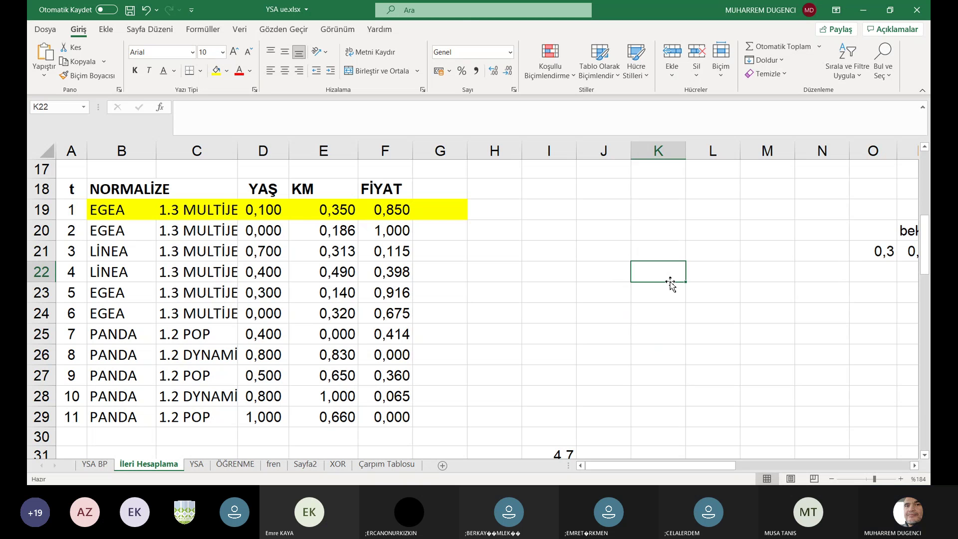